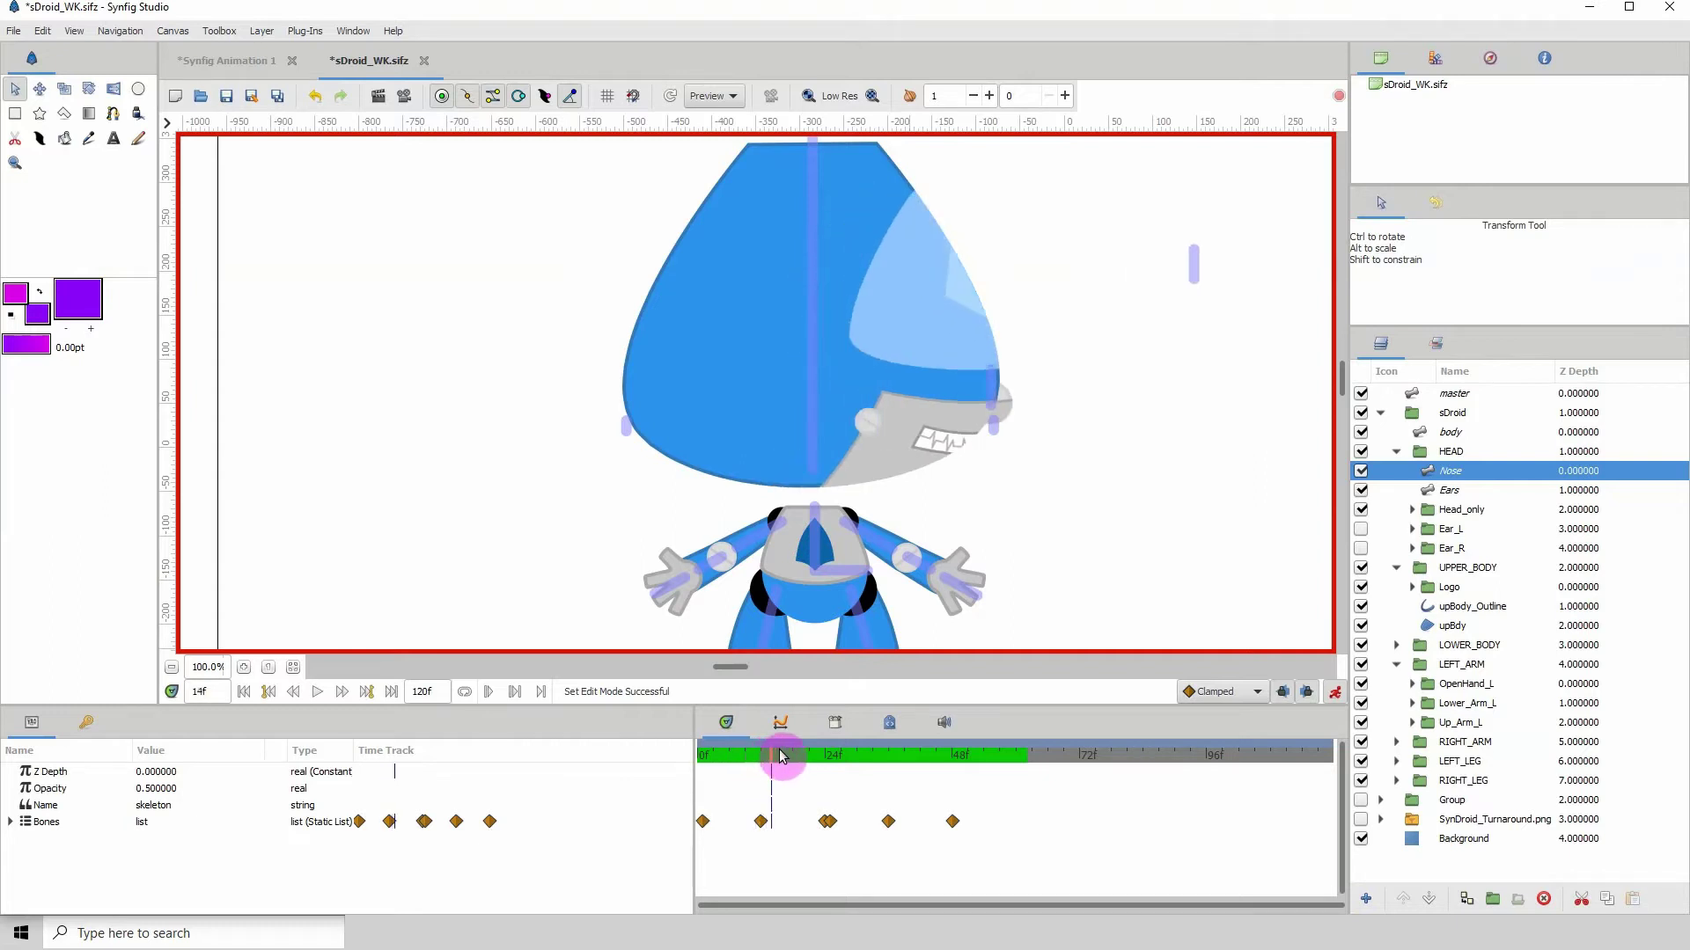
- At frame 24, shift the Nose bone's origin horizontally inward so the nose hides behind the back of the head
{"action": "left_click", "coordinate": [994, 437]}
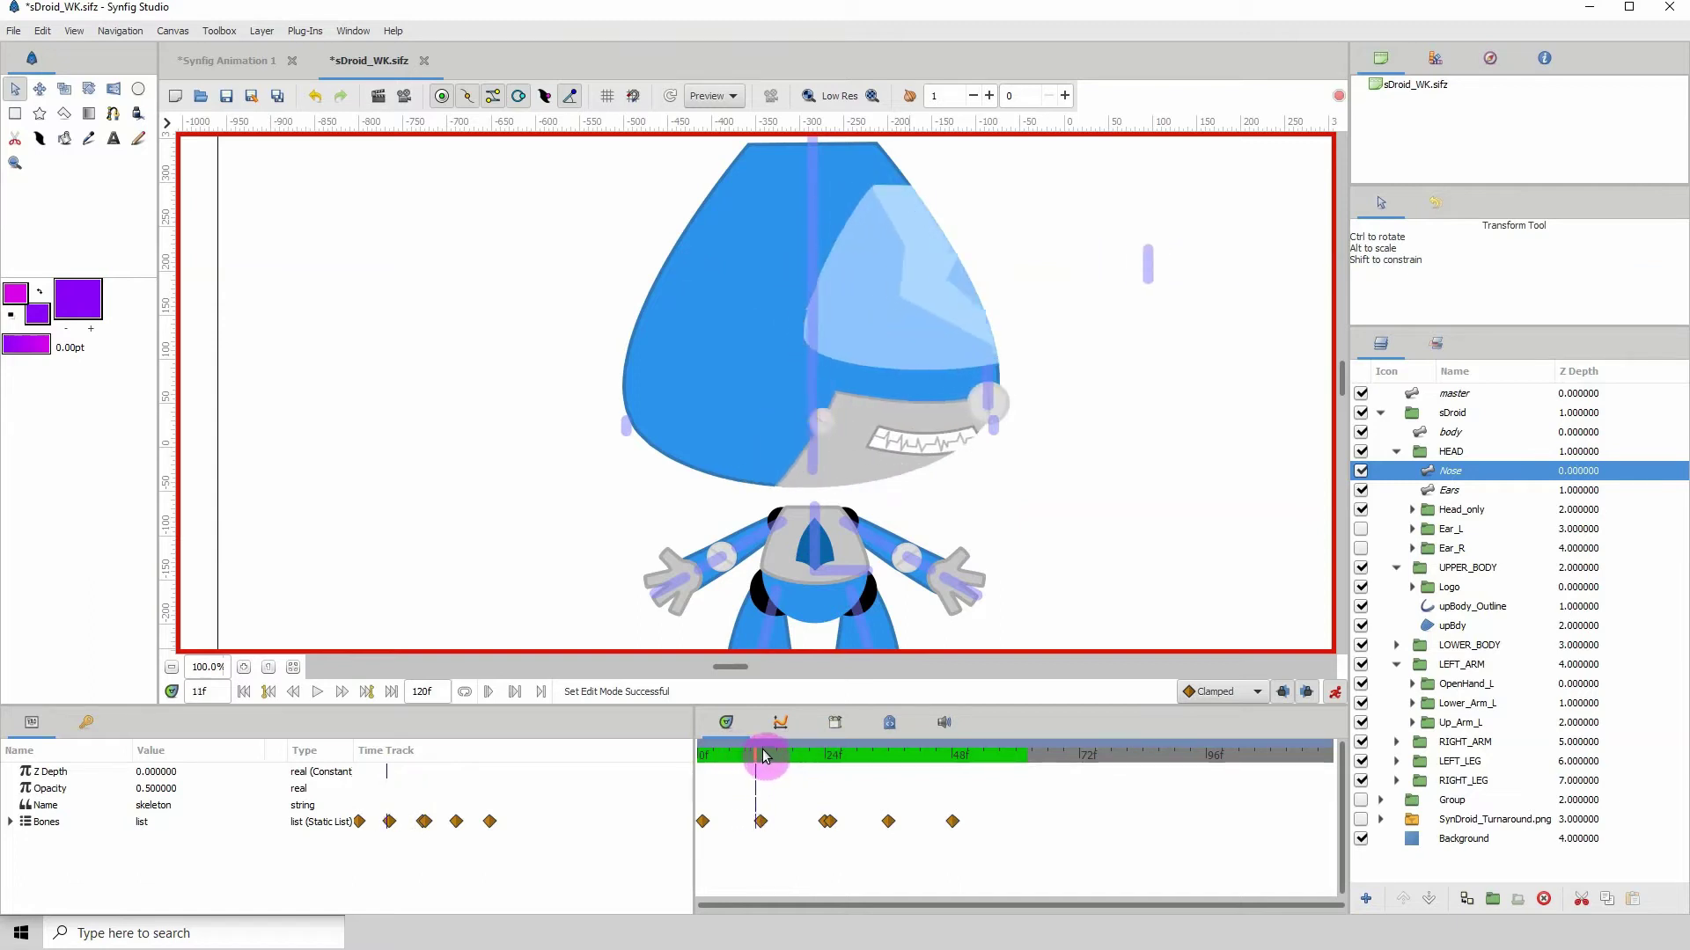
{"action": "left_click", "coordinate": [974, 430]}
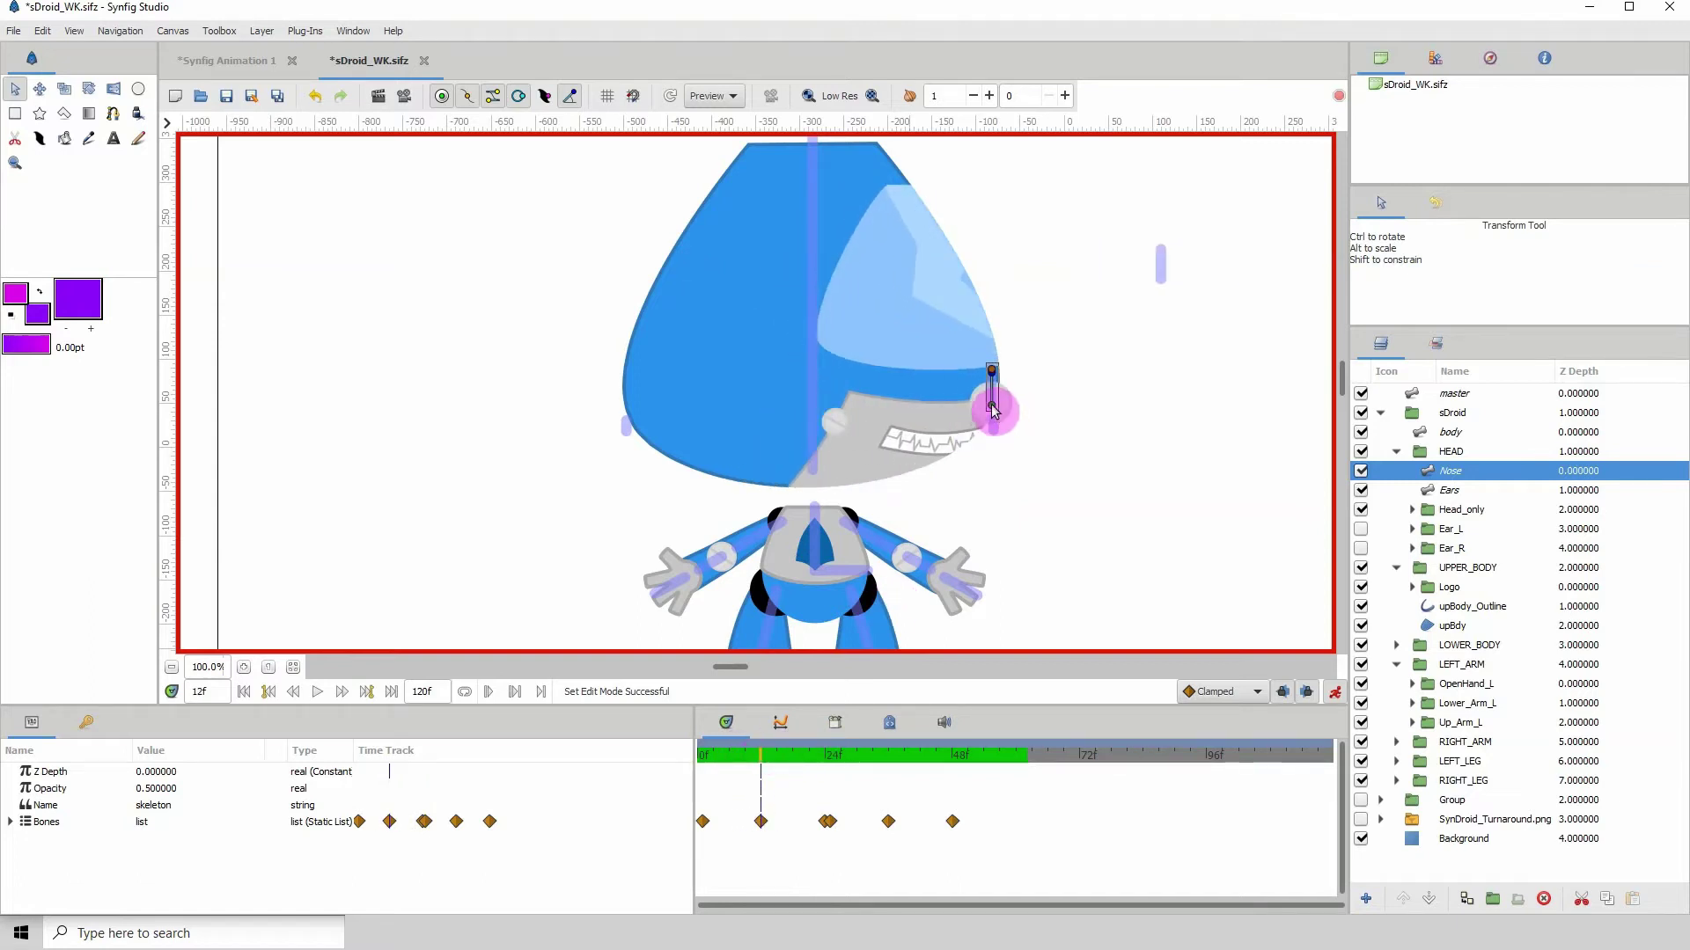
{"action": "left_click", "coordinate": [992, 405]}
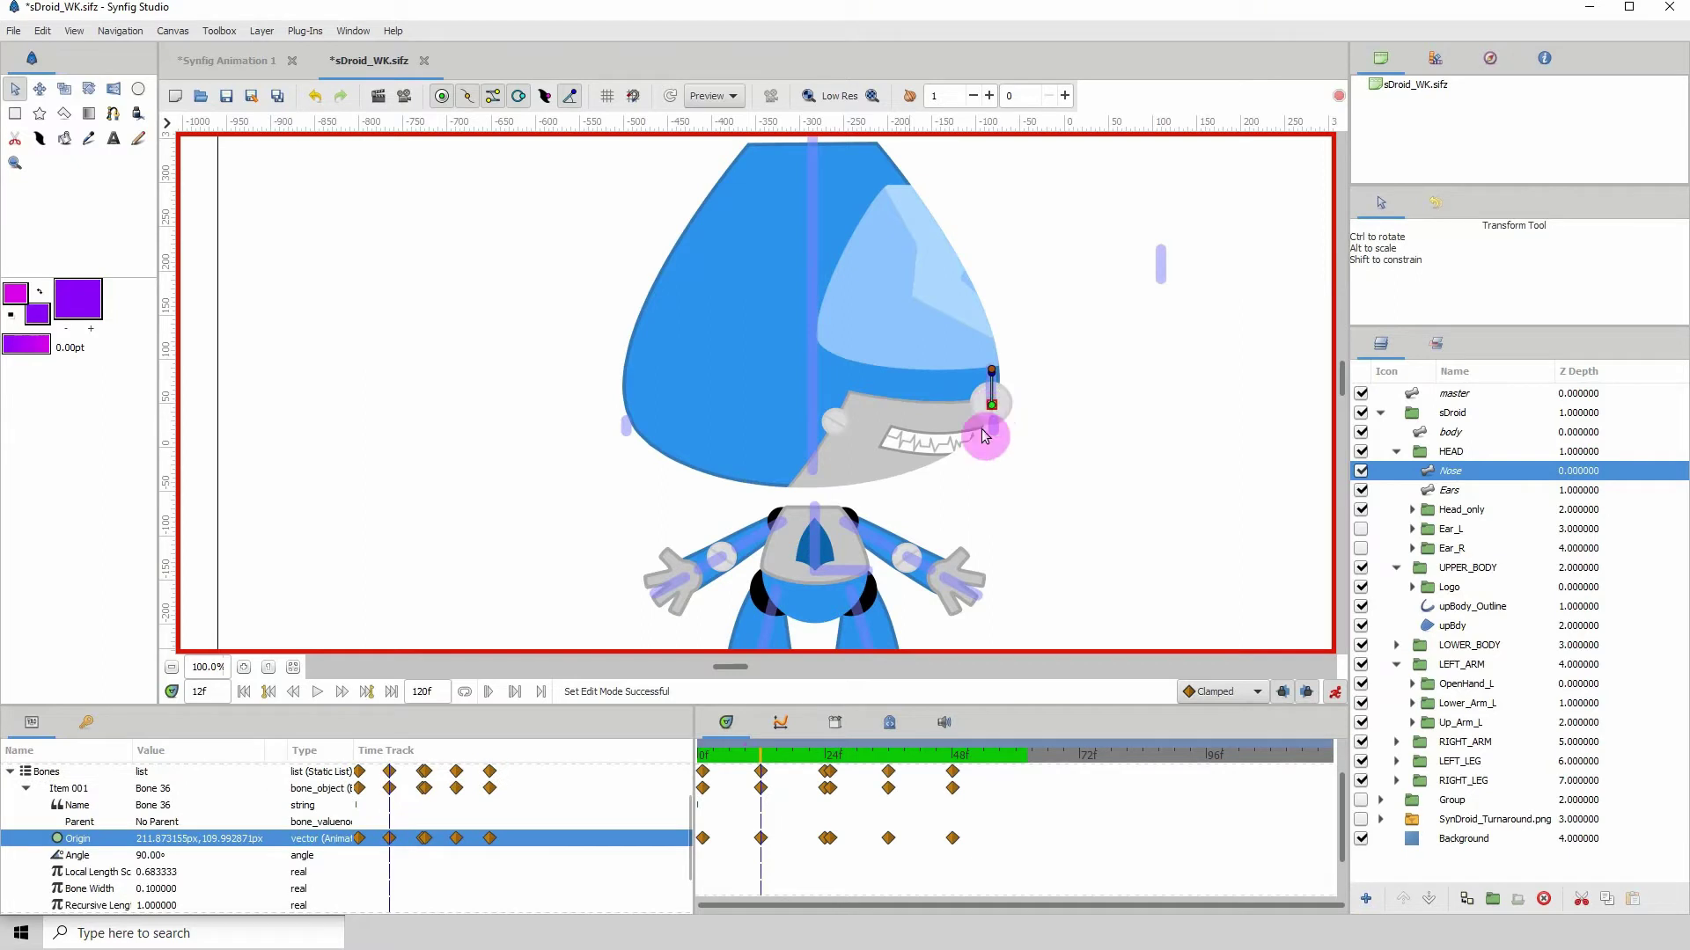
{"action": "left_click", "coordinate": [762, 771]}
{"action": "left_click_drag", "start_coordinate": [762, 768], "coordinate": [827, 778]}
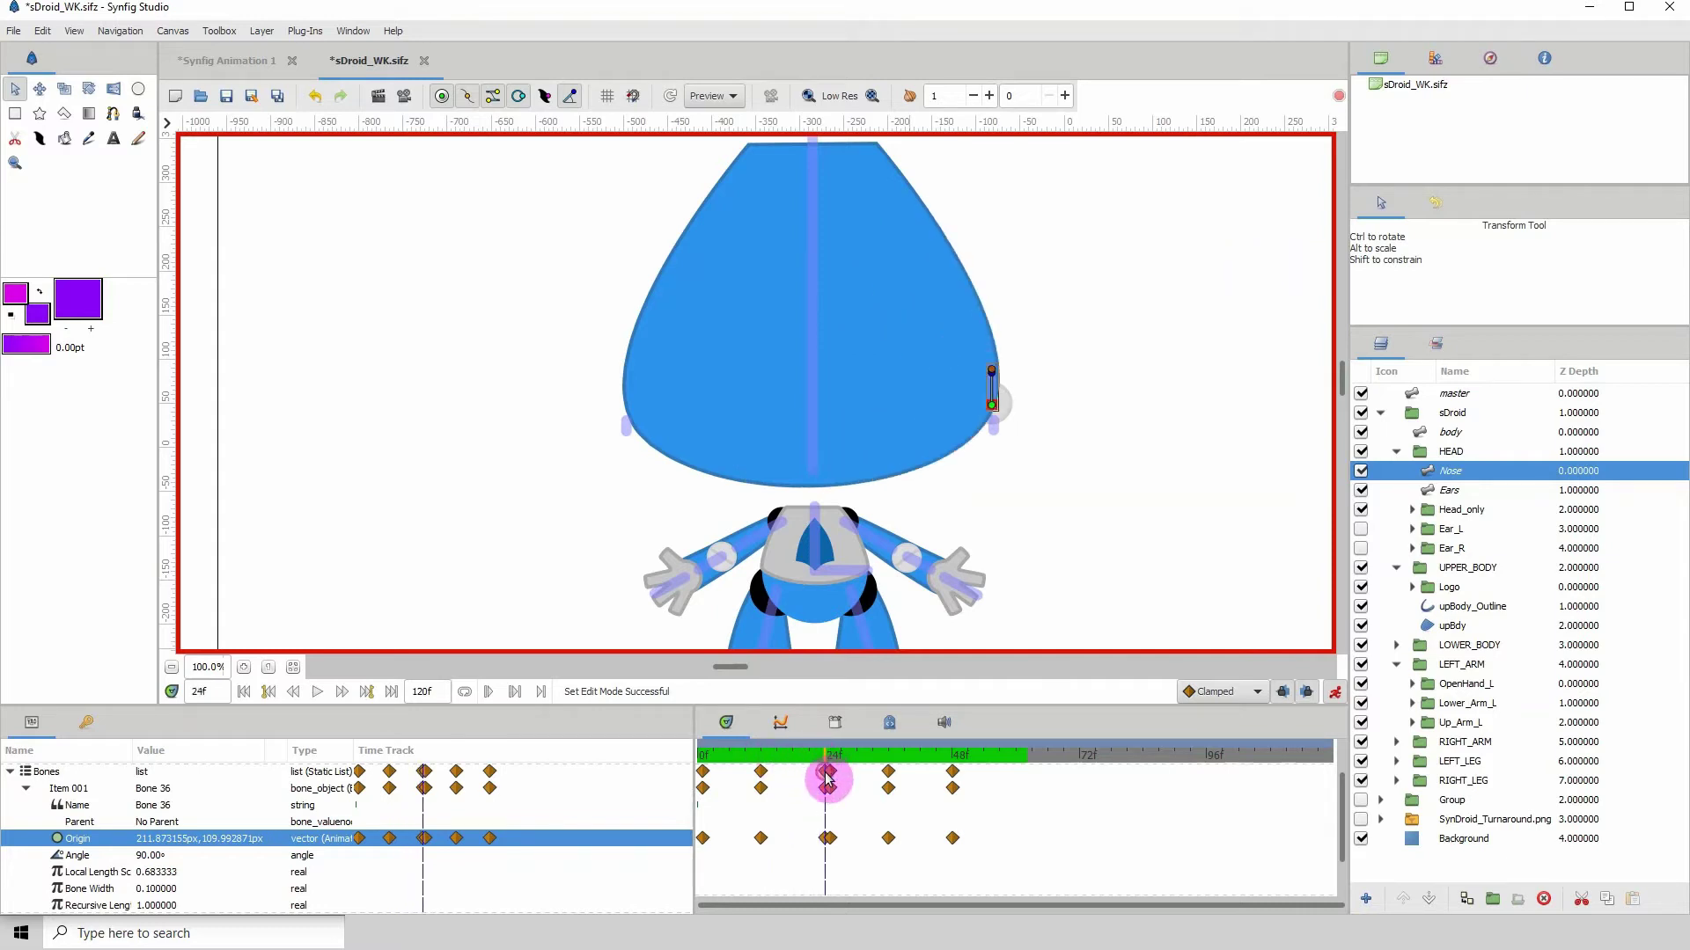
{"action": "left_click", "coordinate": [1011, 400]}
{"action": "left_click", "coordinate": [993, 409]}
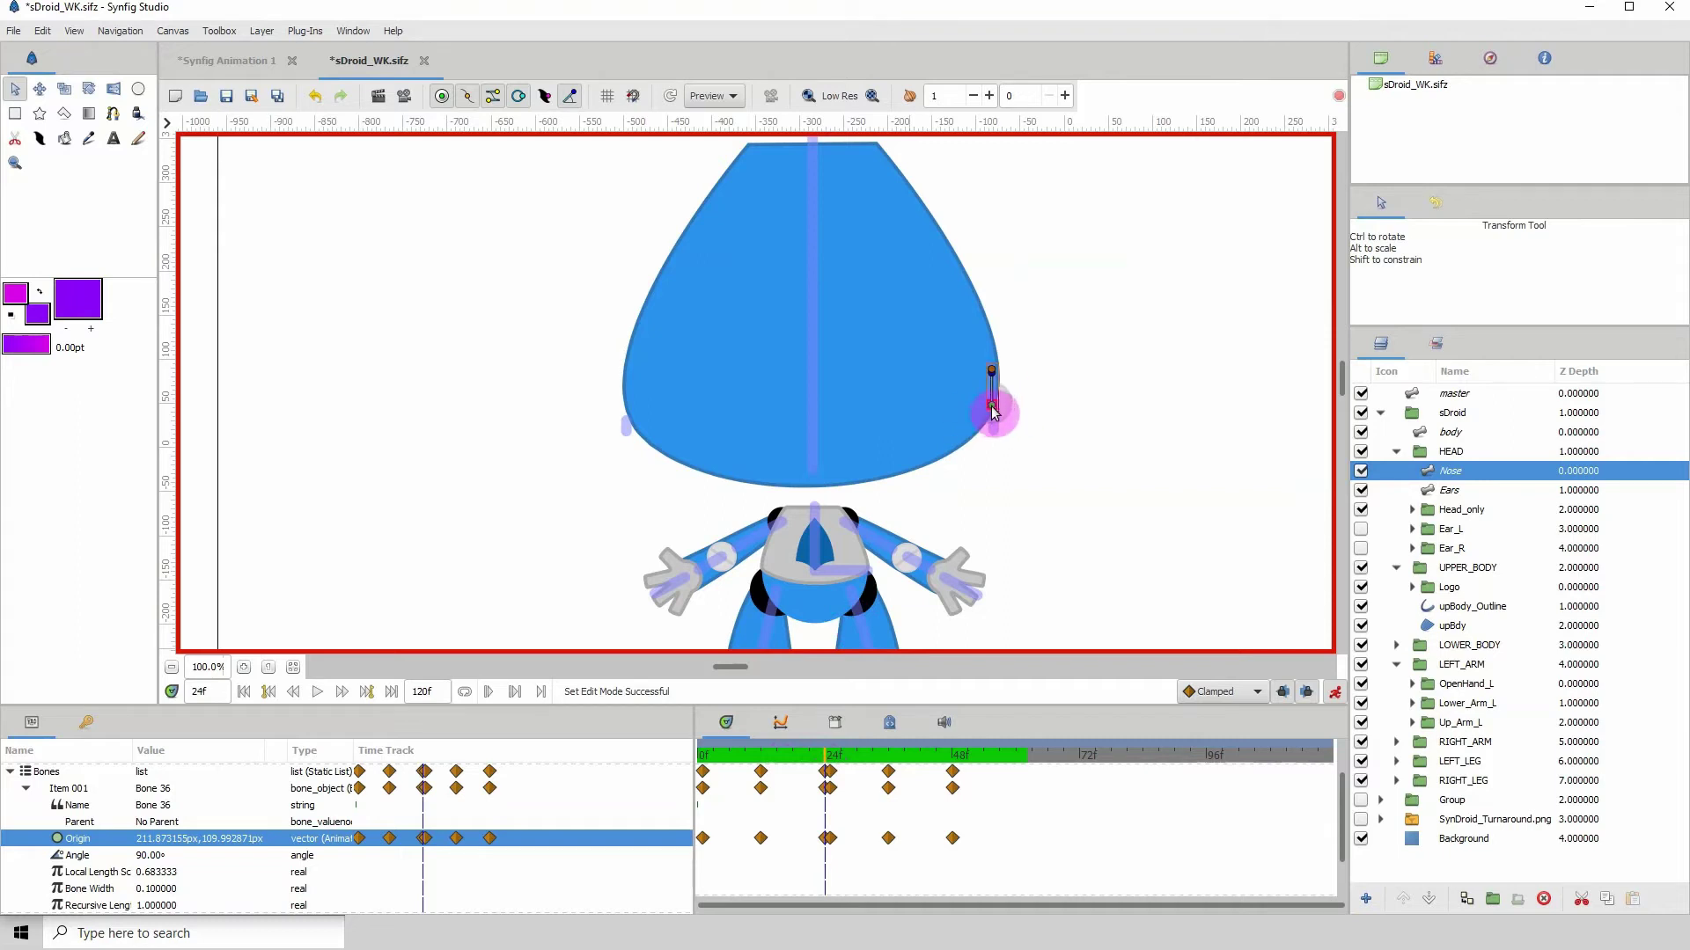
{"action": "key", "text": "Left"}
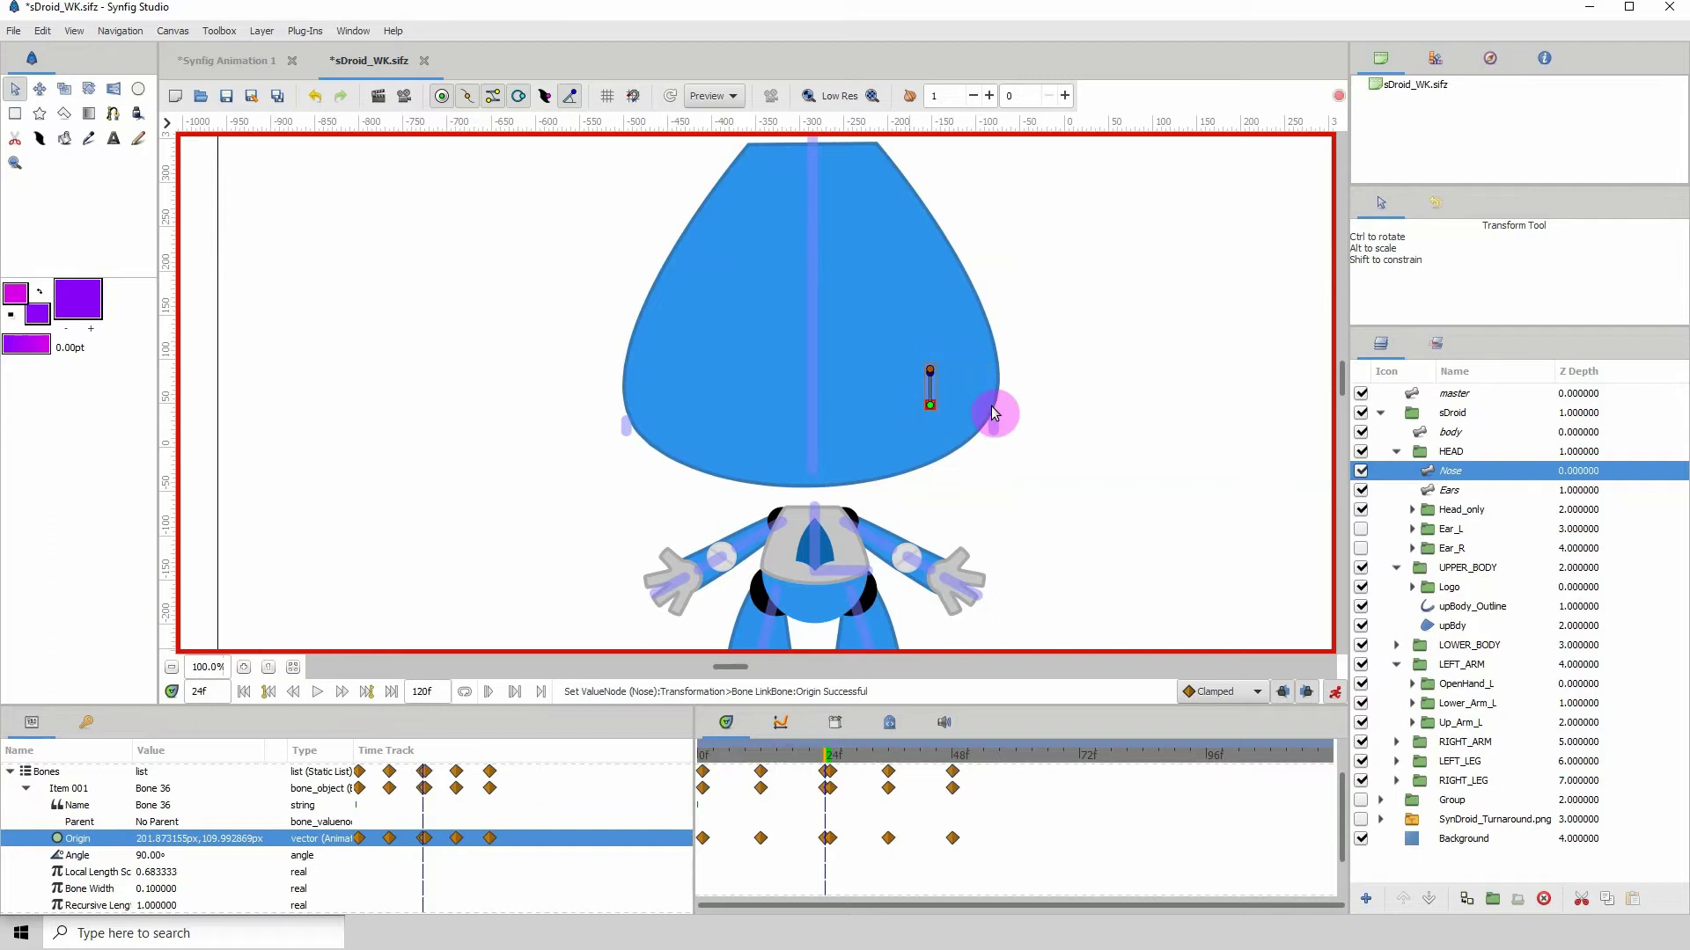
{"action": "key", "text": "Left"}
- Play the animation from frame 0 to check the nose movement and save the file
{"action": "left_click", "coordinate": [825, 772]}
{"action": "left_click_drag", "start_coordinate": [823, 765], "coordinate": [664, 753]}
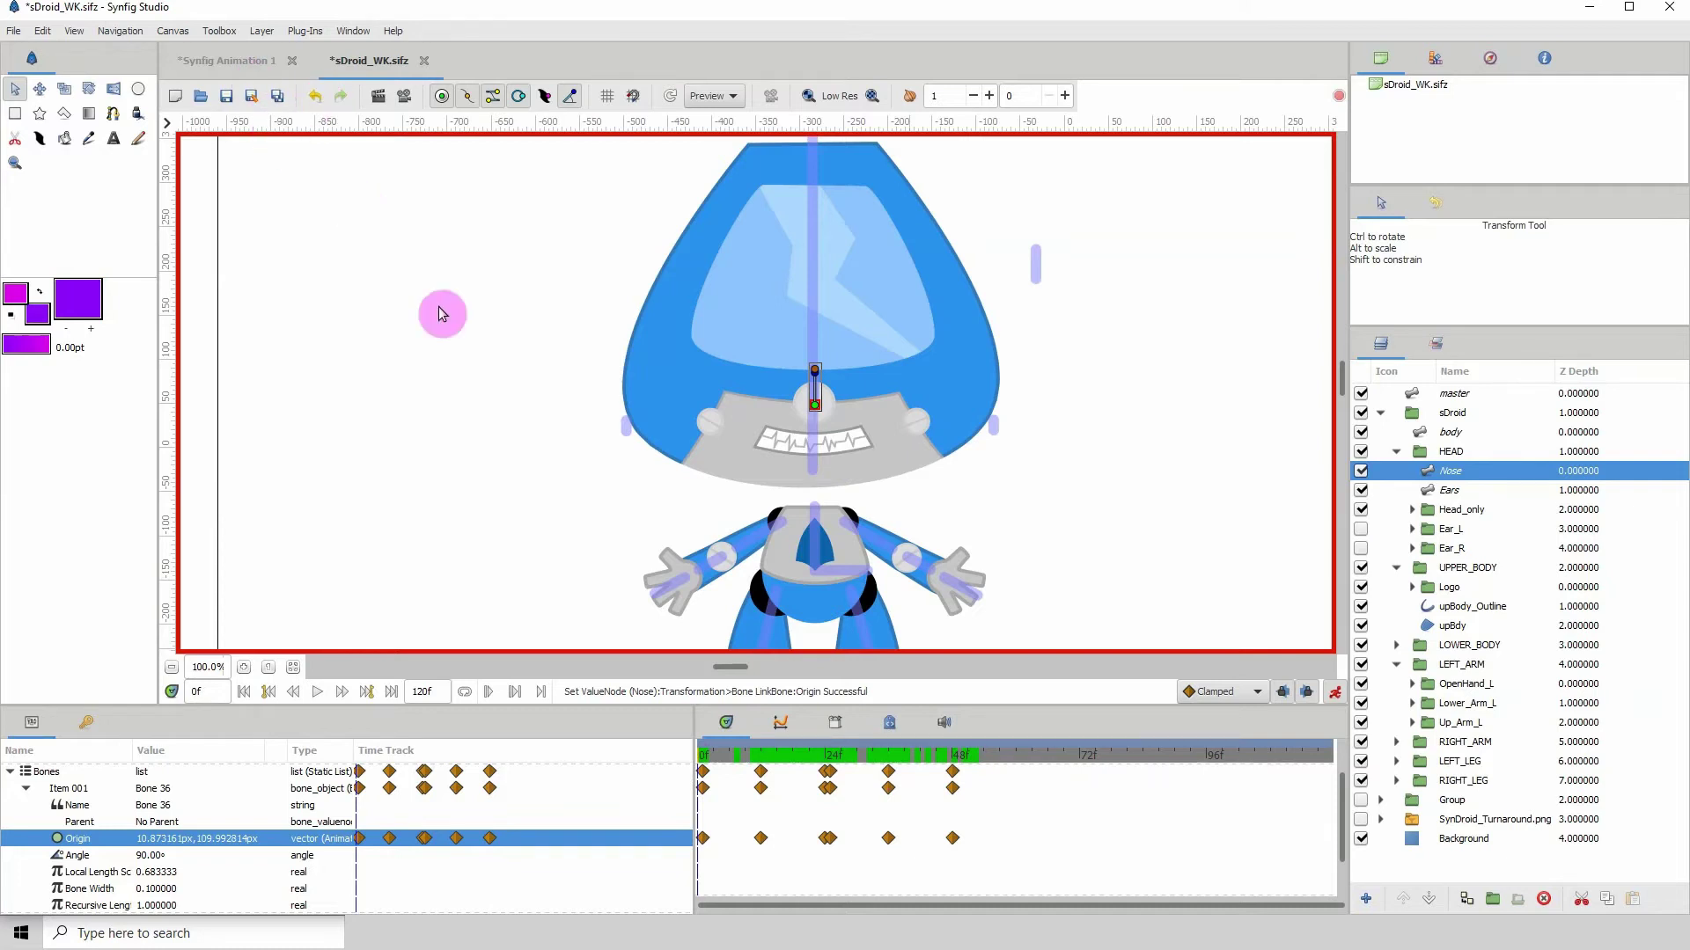
{"action": "key", "text": "space"}
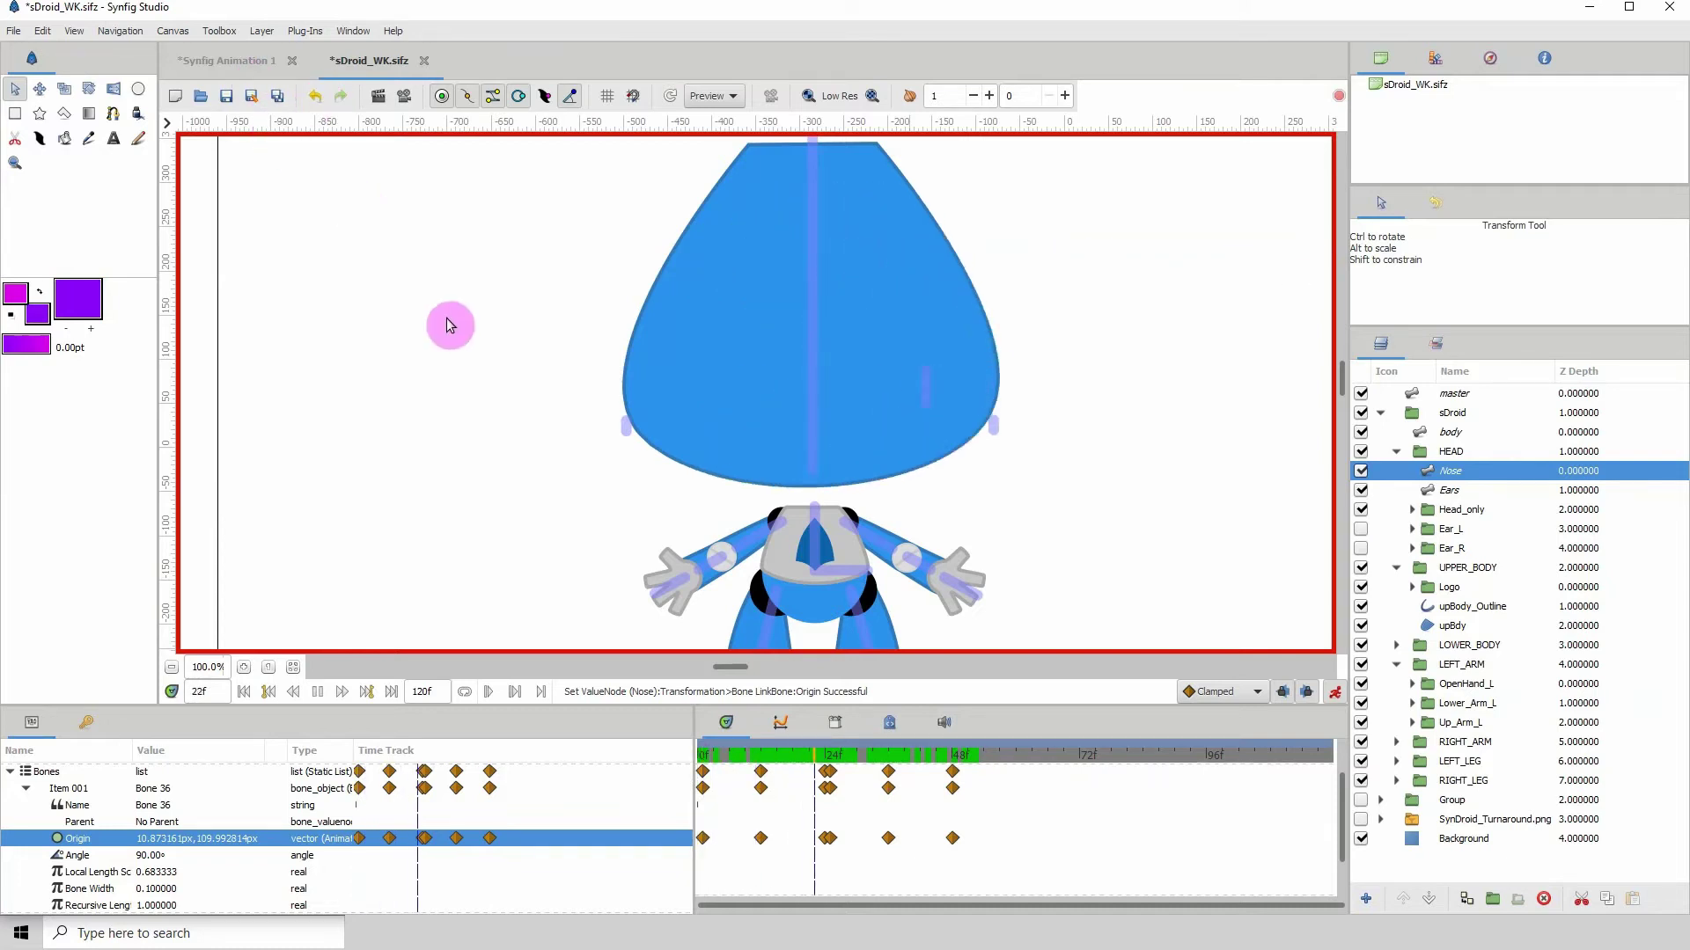
{"action": "key", "text": "space"}
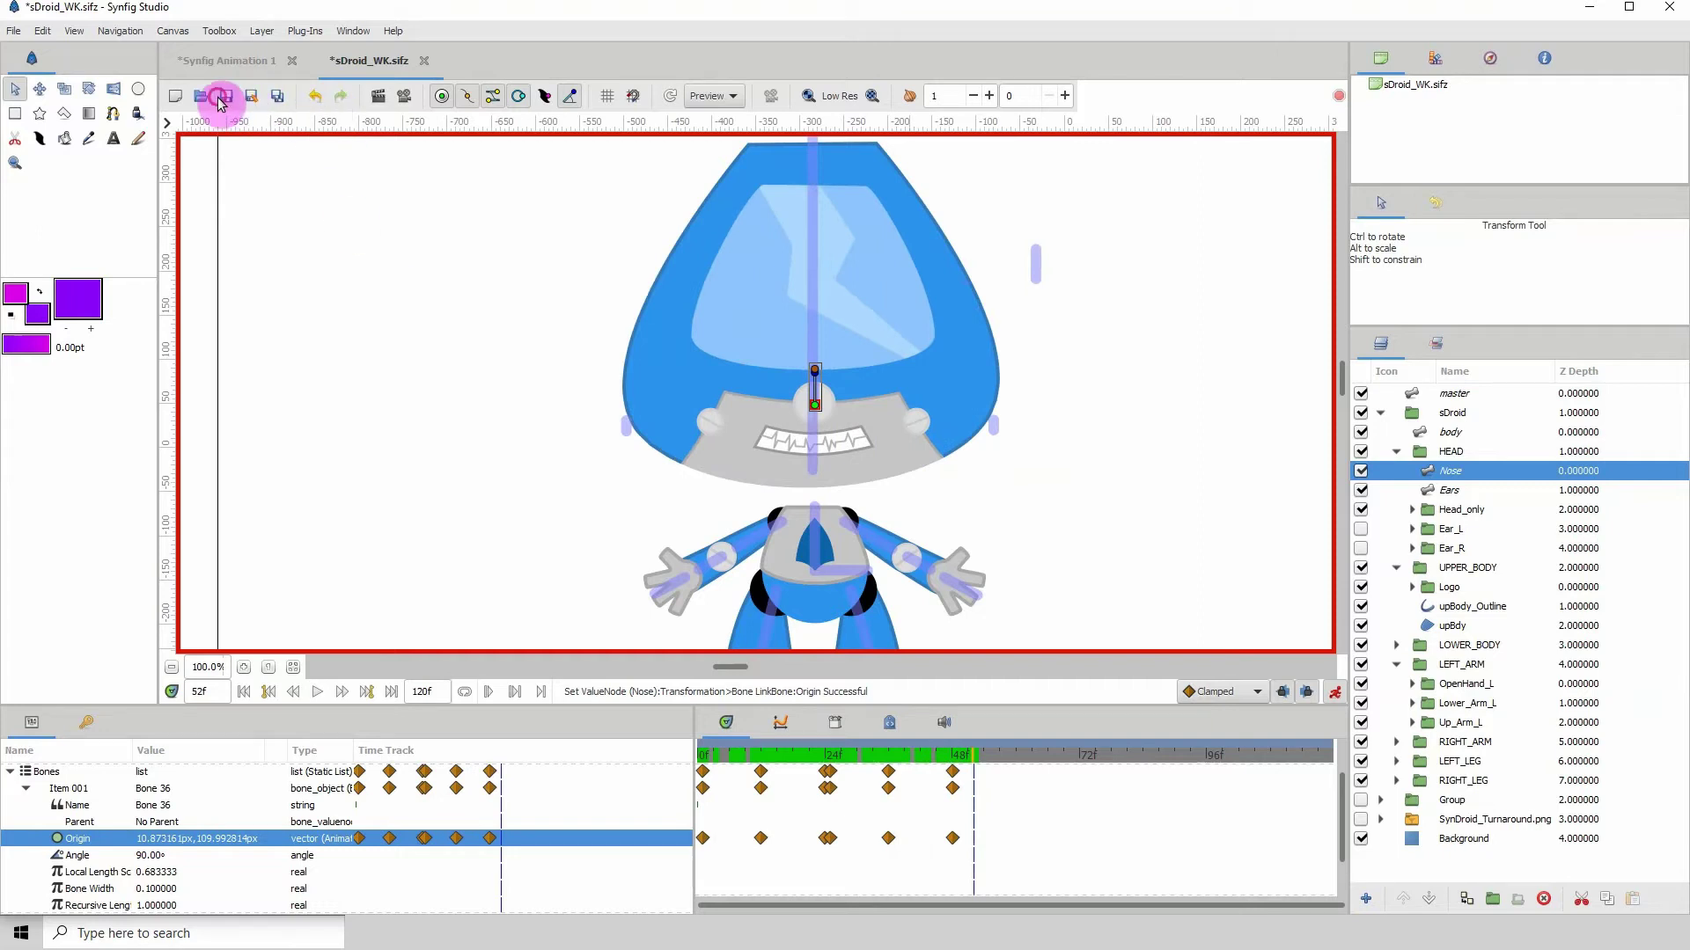
{"action": "key", "text": "ctrl+s"}
- Review the head turn up to frame 50, return to frame 13, and show the Z Range Position parameter of Head_only's Nose group
{"action": "left_click", "coordinate": [815, 755]}
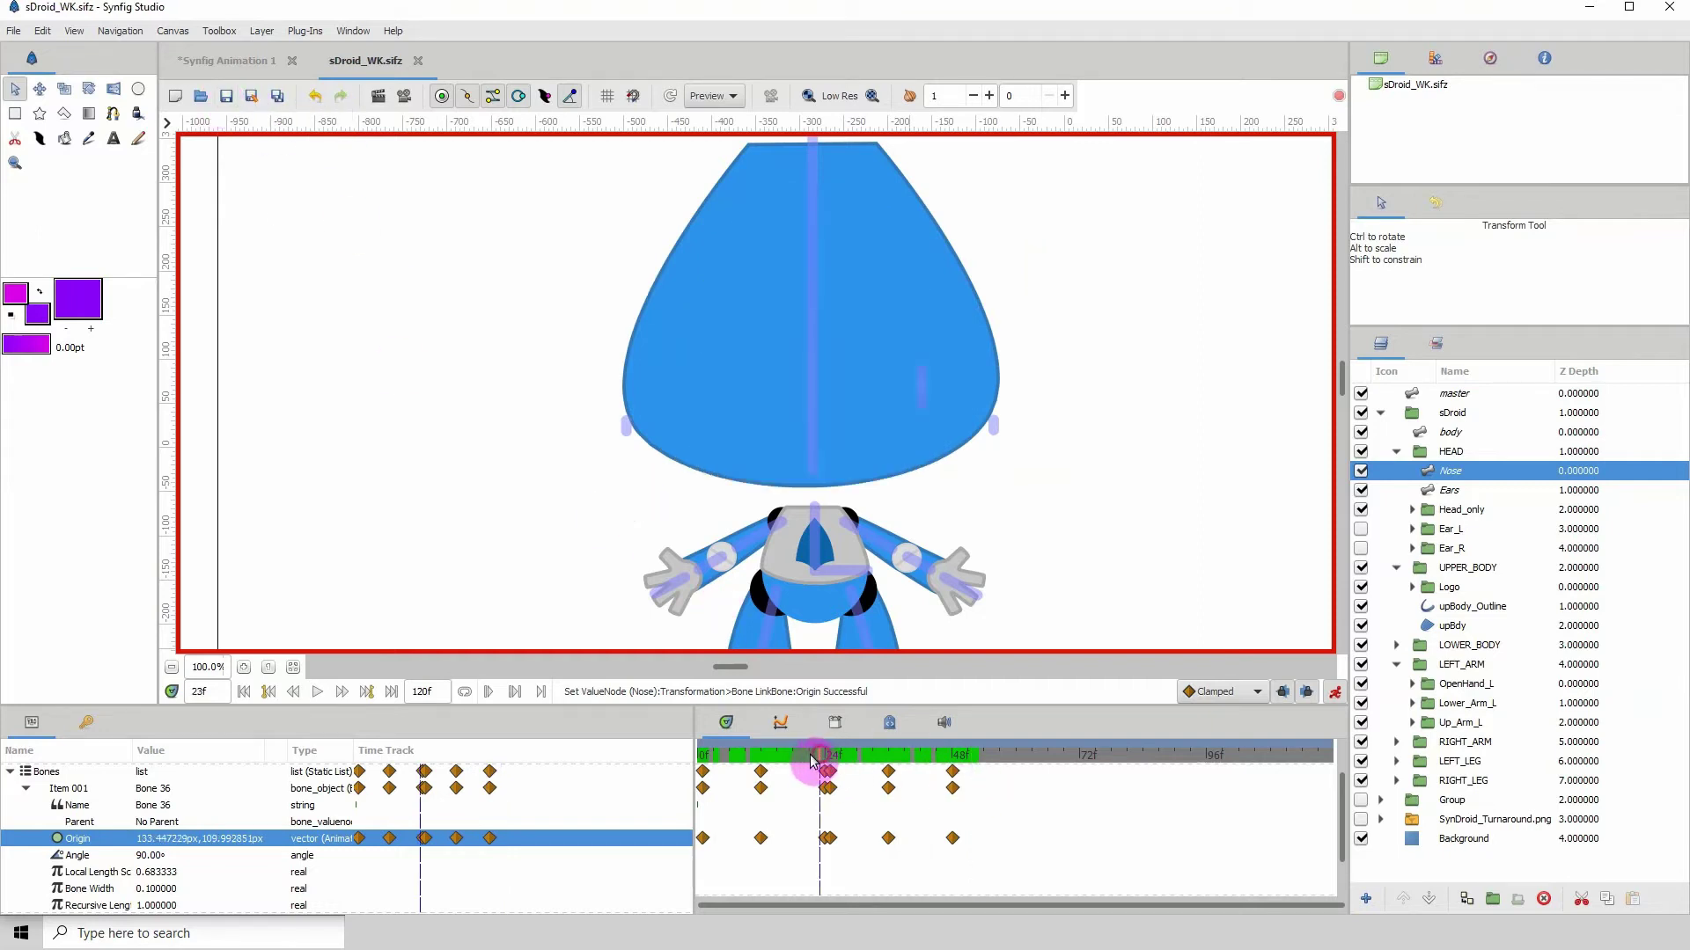
{"action": "left_click_drag", "start_coordinate": [830, 764], "coordinate": [965, 755]}
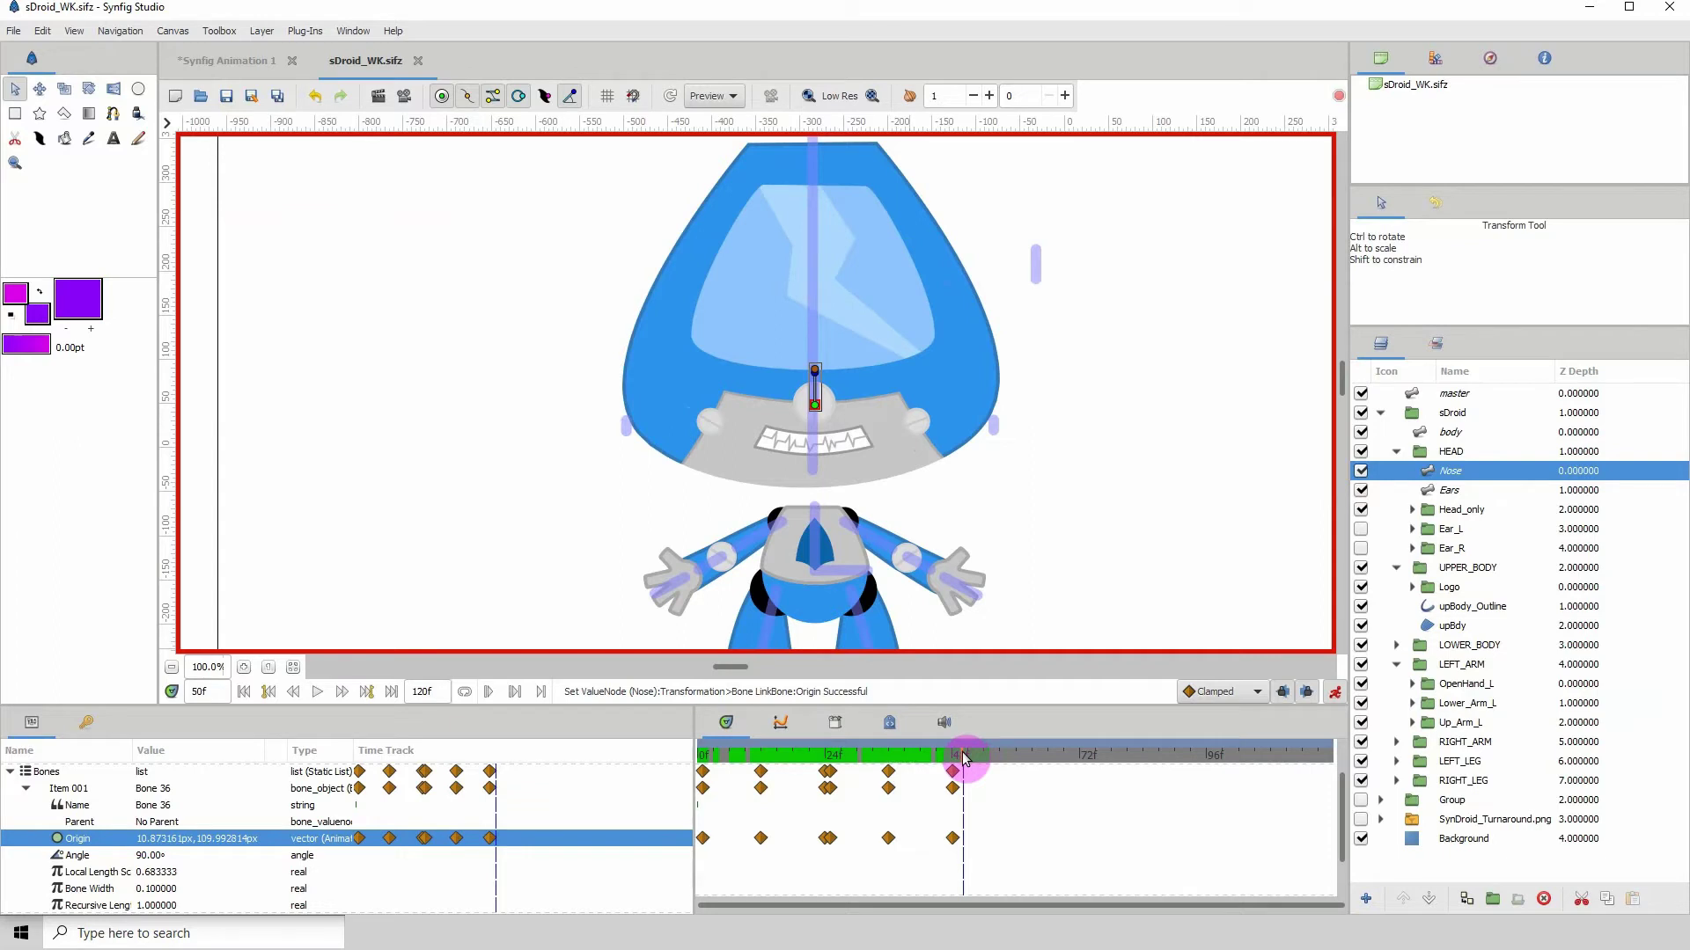
{"action": "left_click_drag", "start_coordinate": [964, 757], "coordinate": [769, 774]}
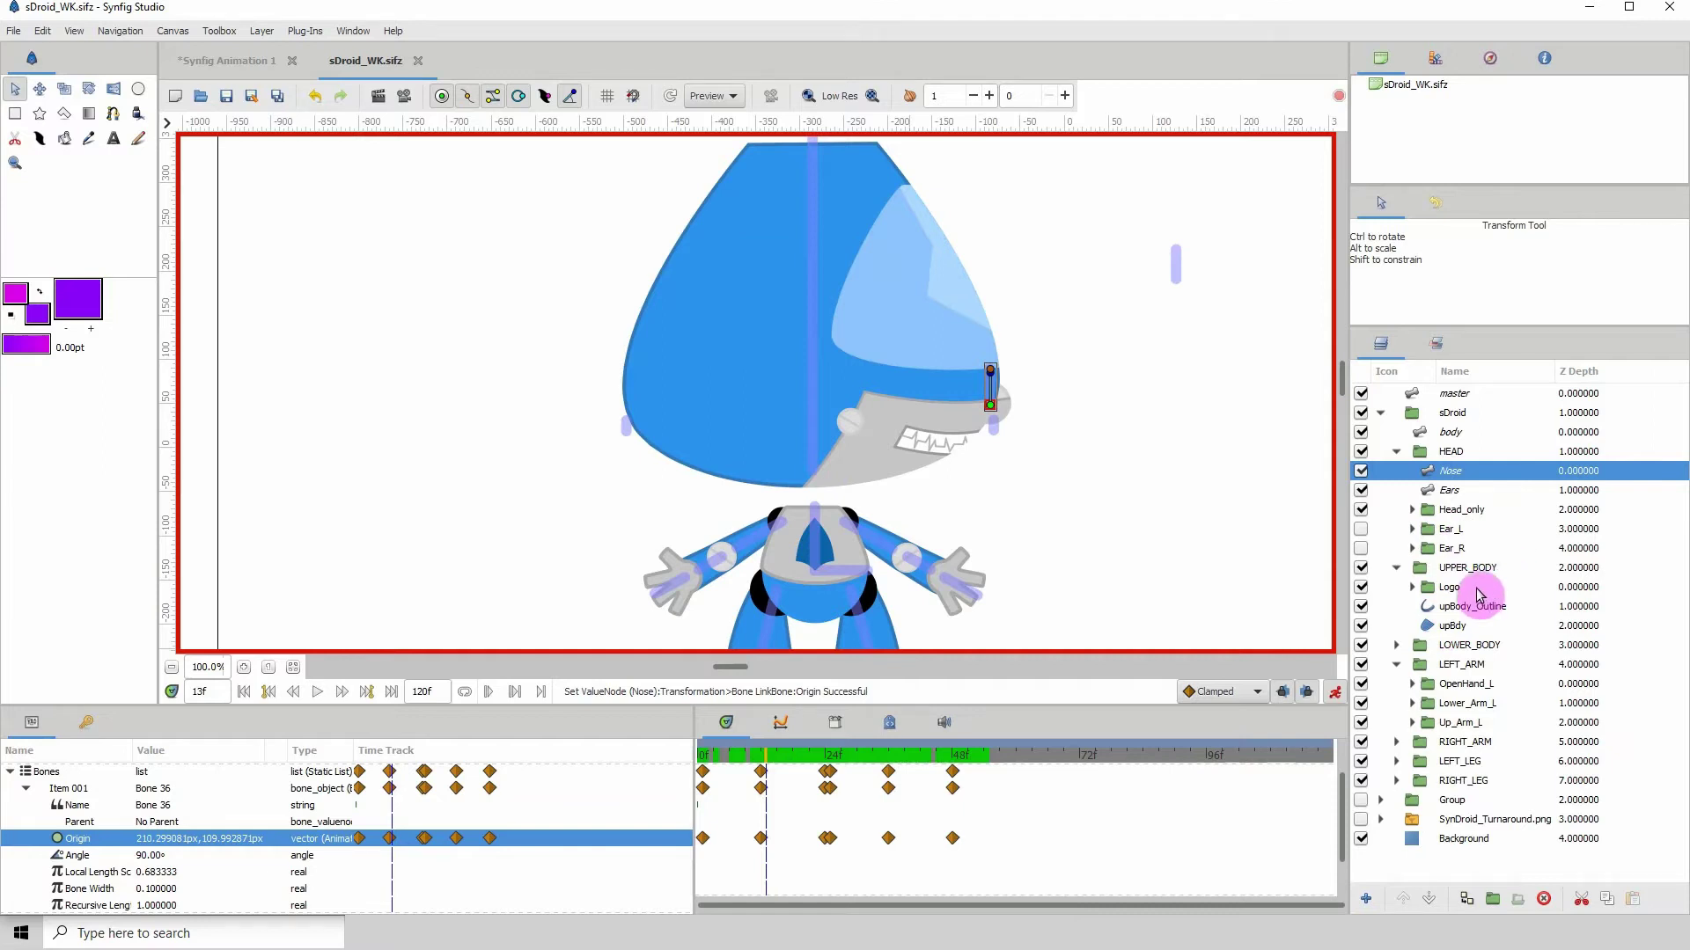
{"action": "left_click", "coordinate": [1009, 415]}
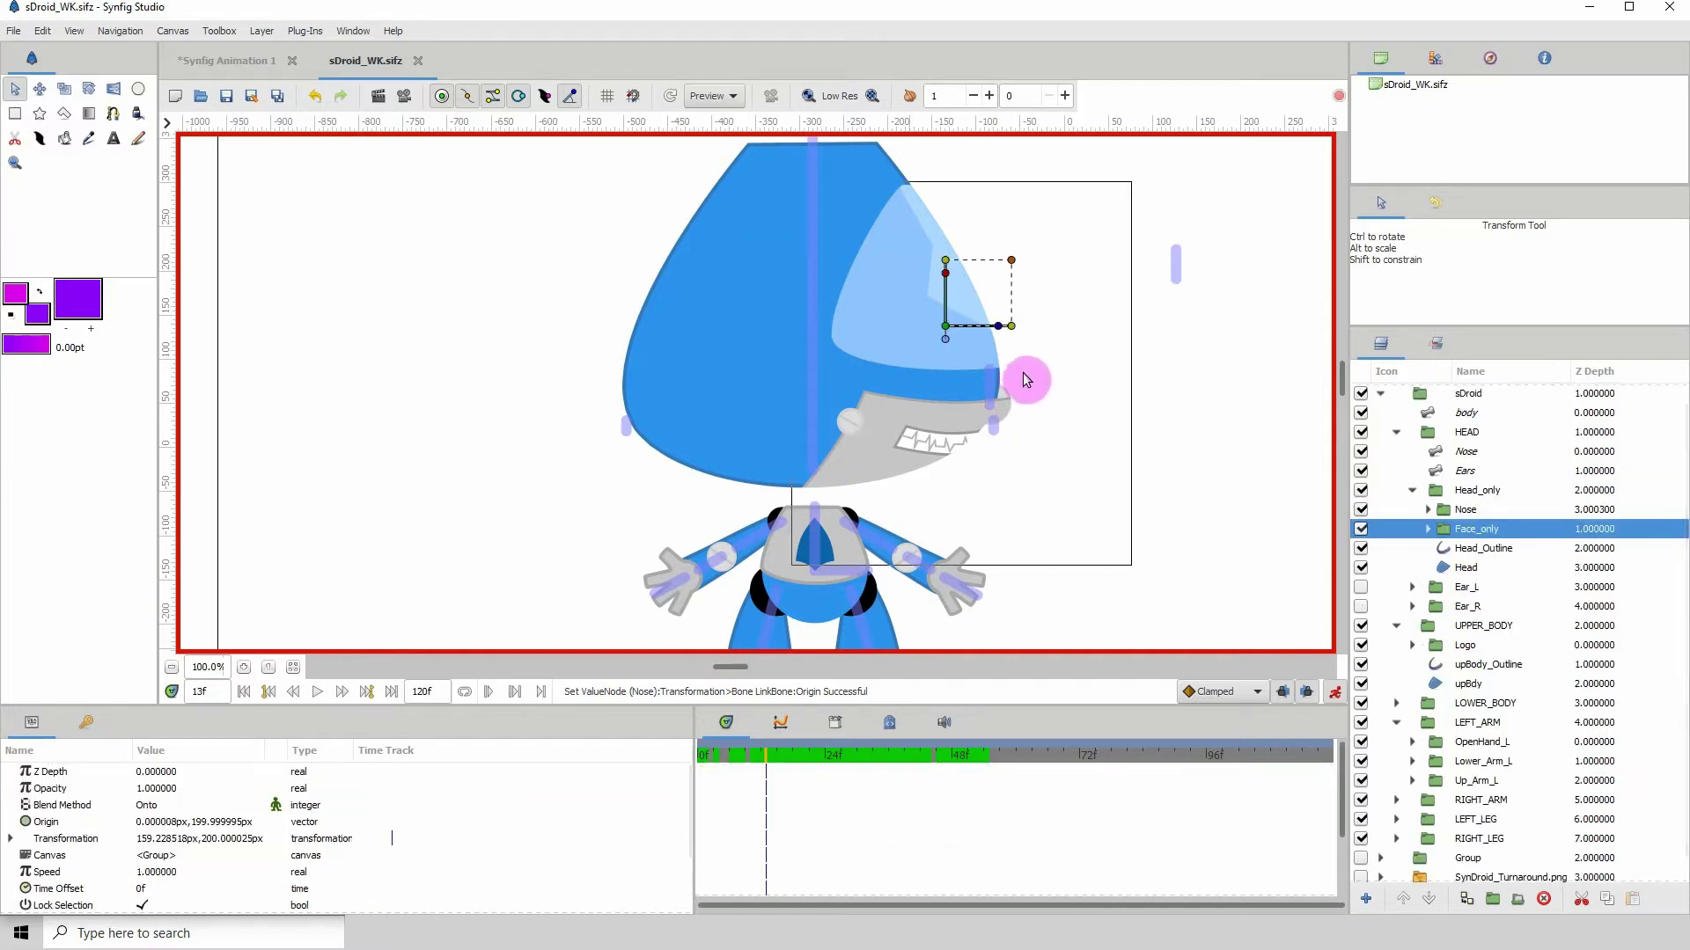
{"action": "left_click", "coordinate": [1442, 510]}
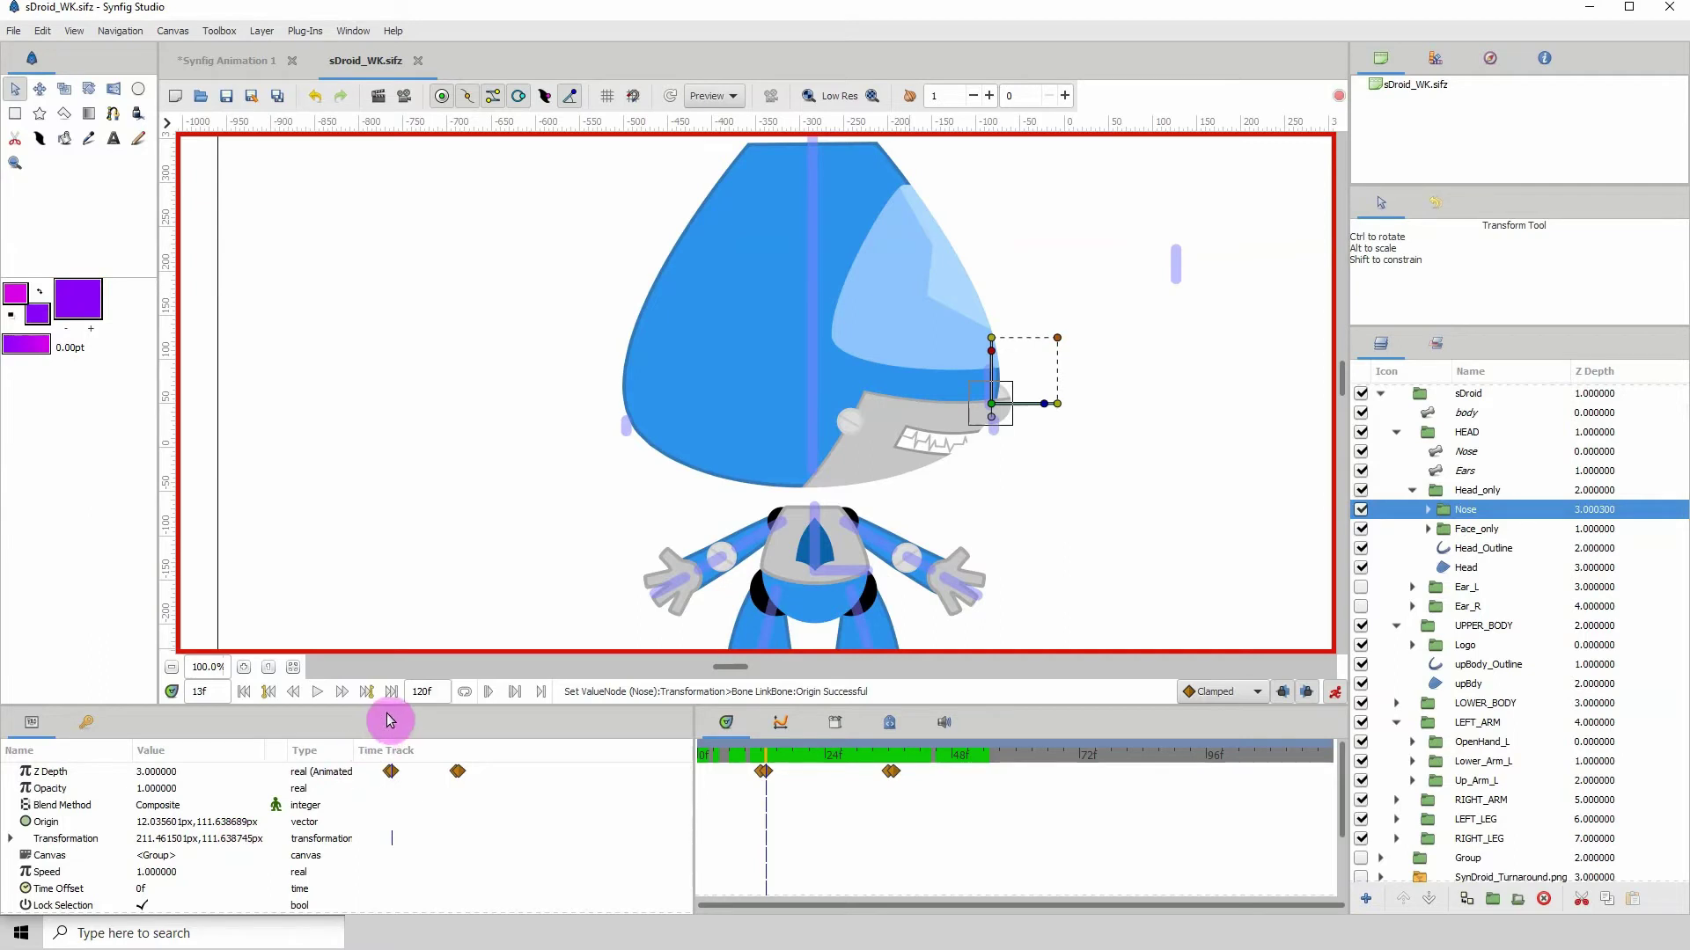
{"action": "left_click_drag", "start_coordinate": [393, 712], "coordinate": [422, 601]}
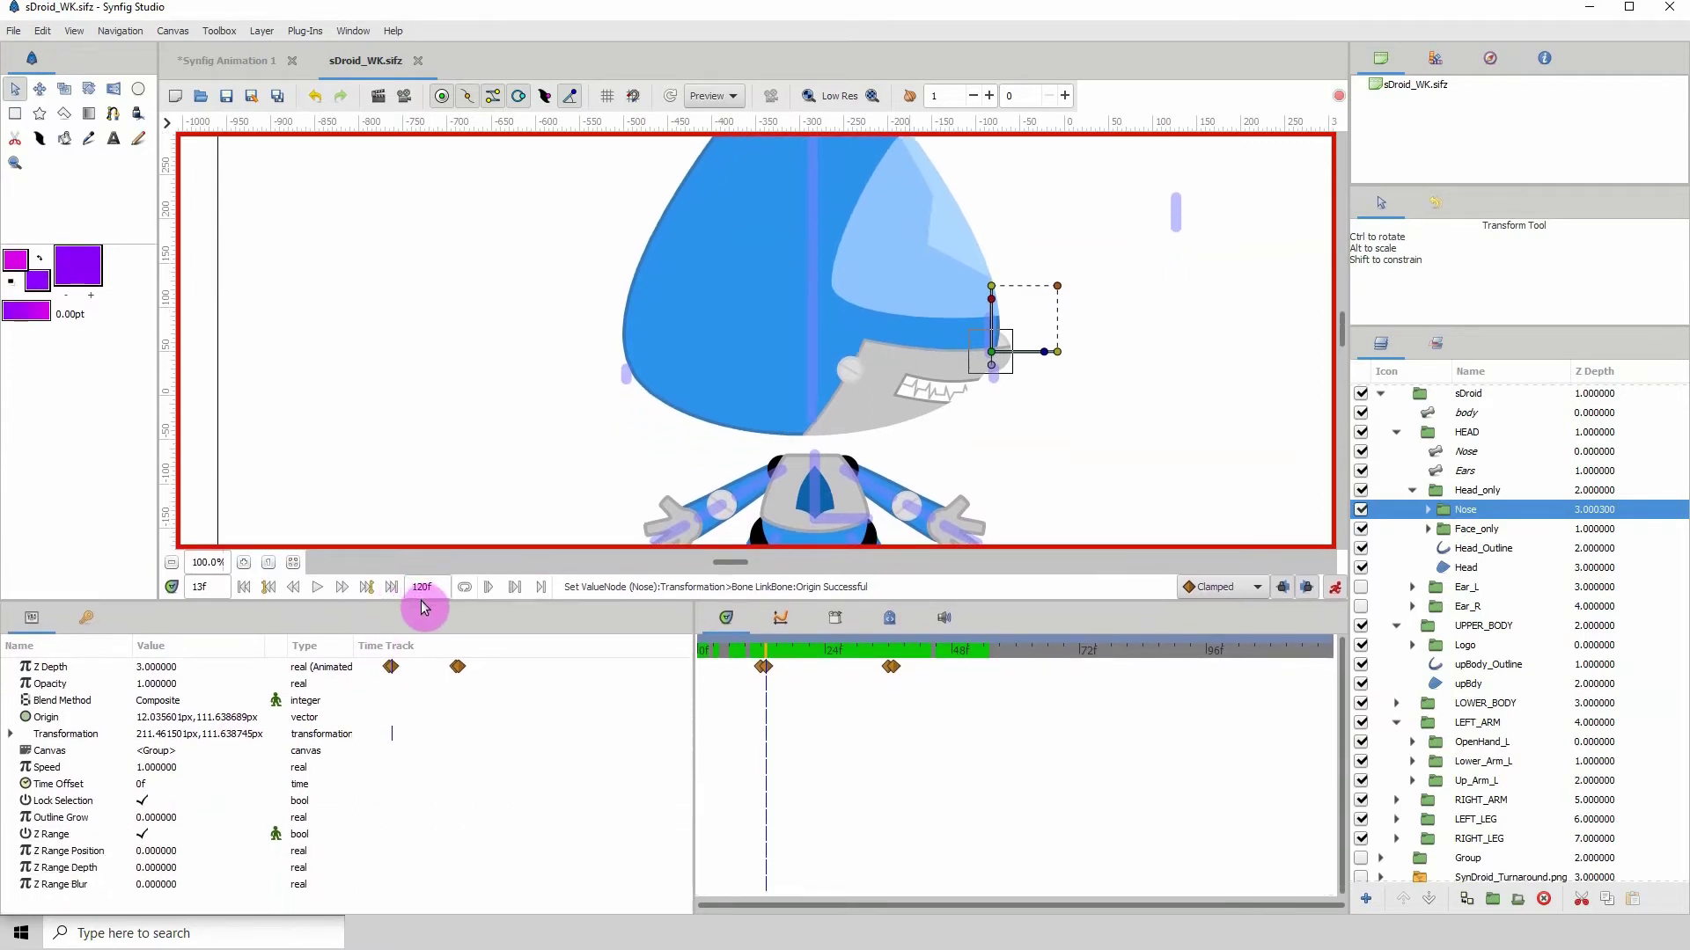
{"action": "left_click", "coordinate": [88, 850]}
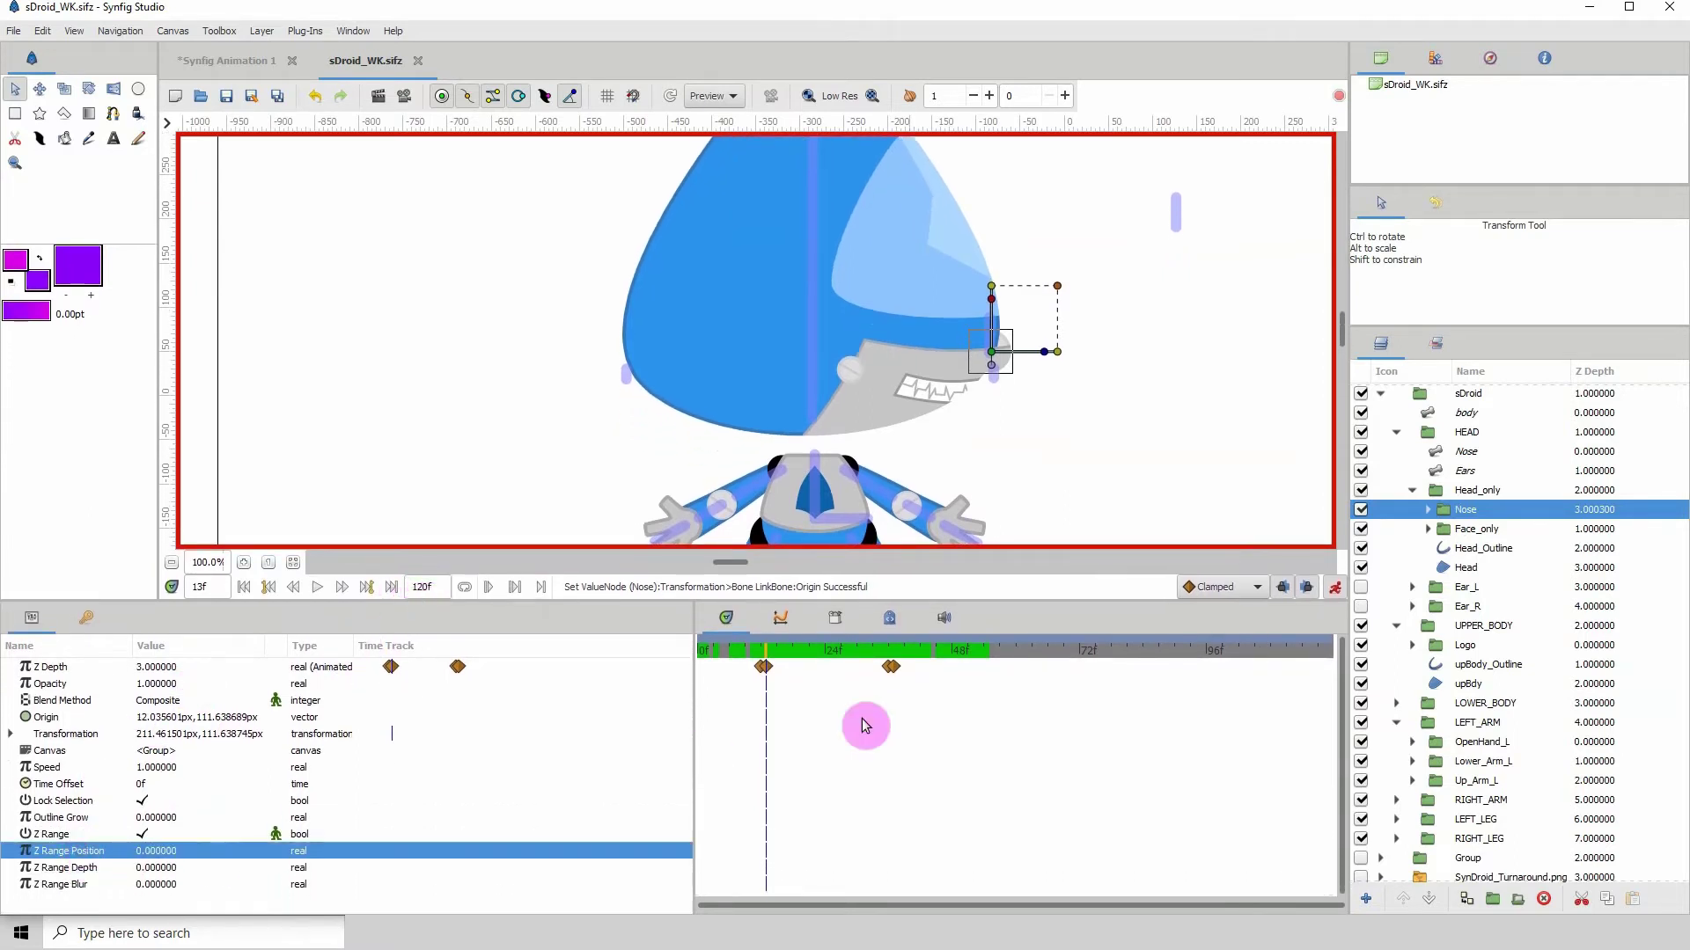
- Compare the nose at frames 12 and 13, and keyframe the Nose group's Z Range Position at 0 on frame 12
{"action": "left_click", "coordinate": [762, 667]}
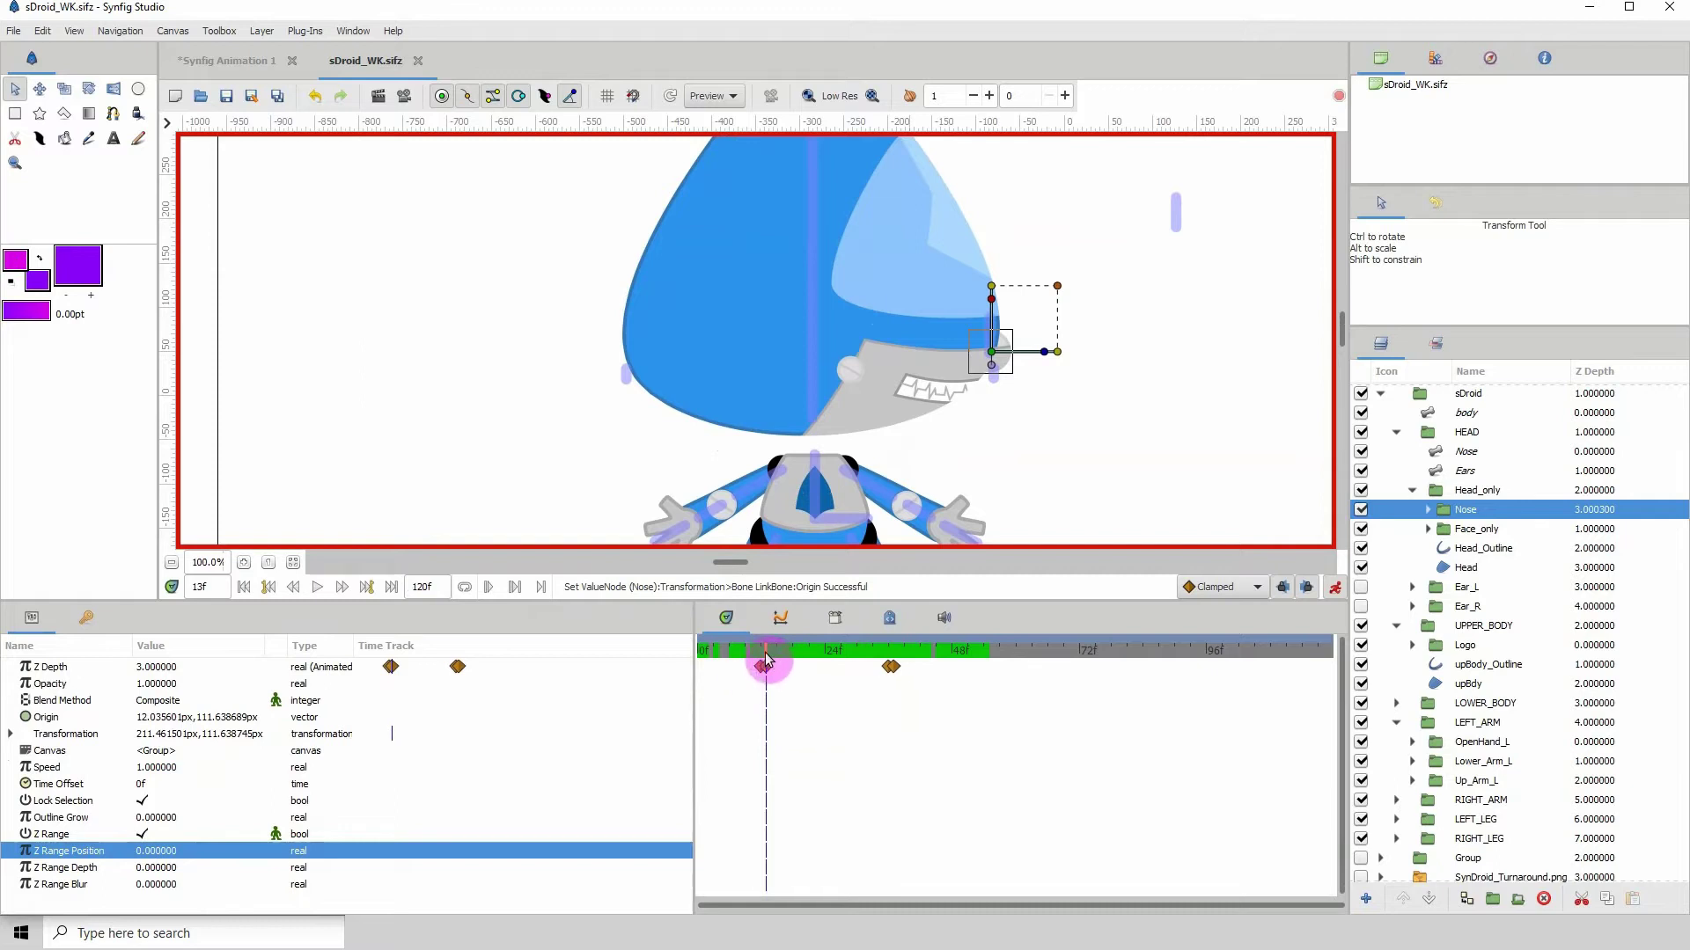
{"action": "left_click_drag", "start_coordinate": [766, 658], "coordinate": [762, 658]}
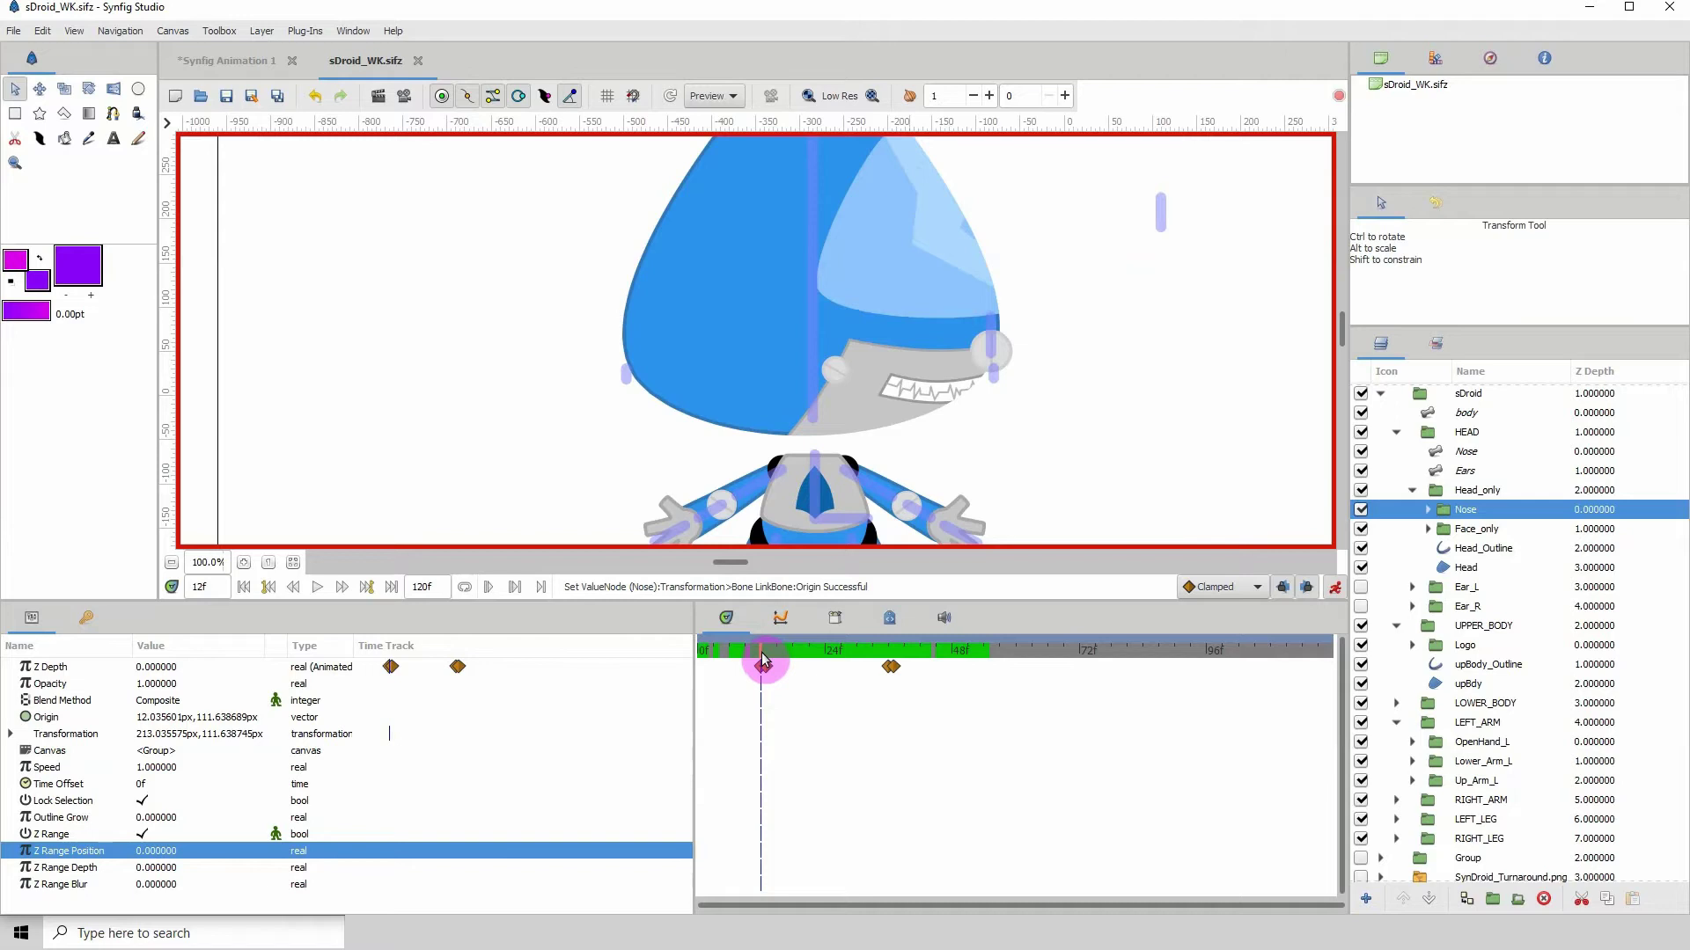
{"action": "left_click_drag", "start_coordinate": [762, 659], "coordinate": [766, 658]}
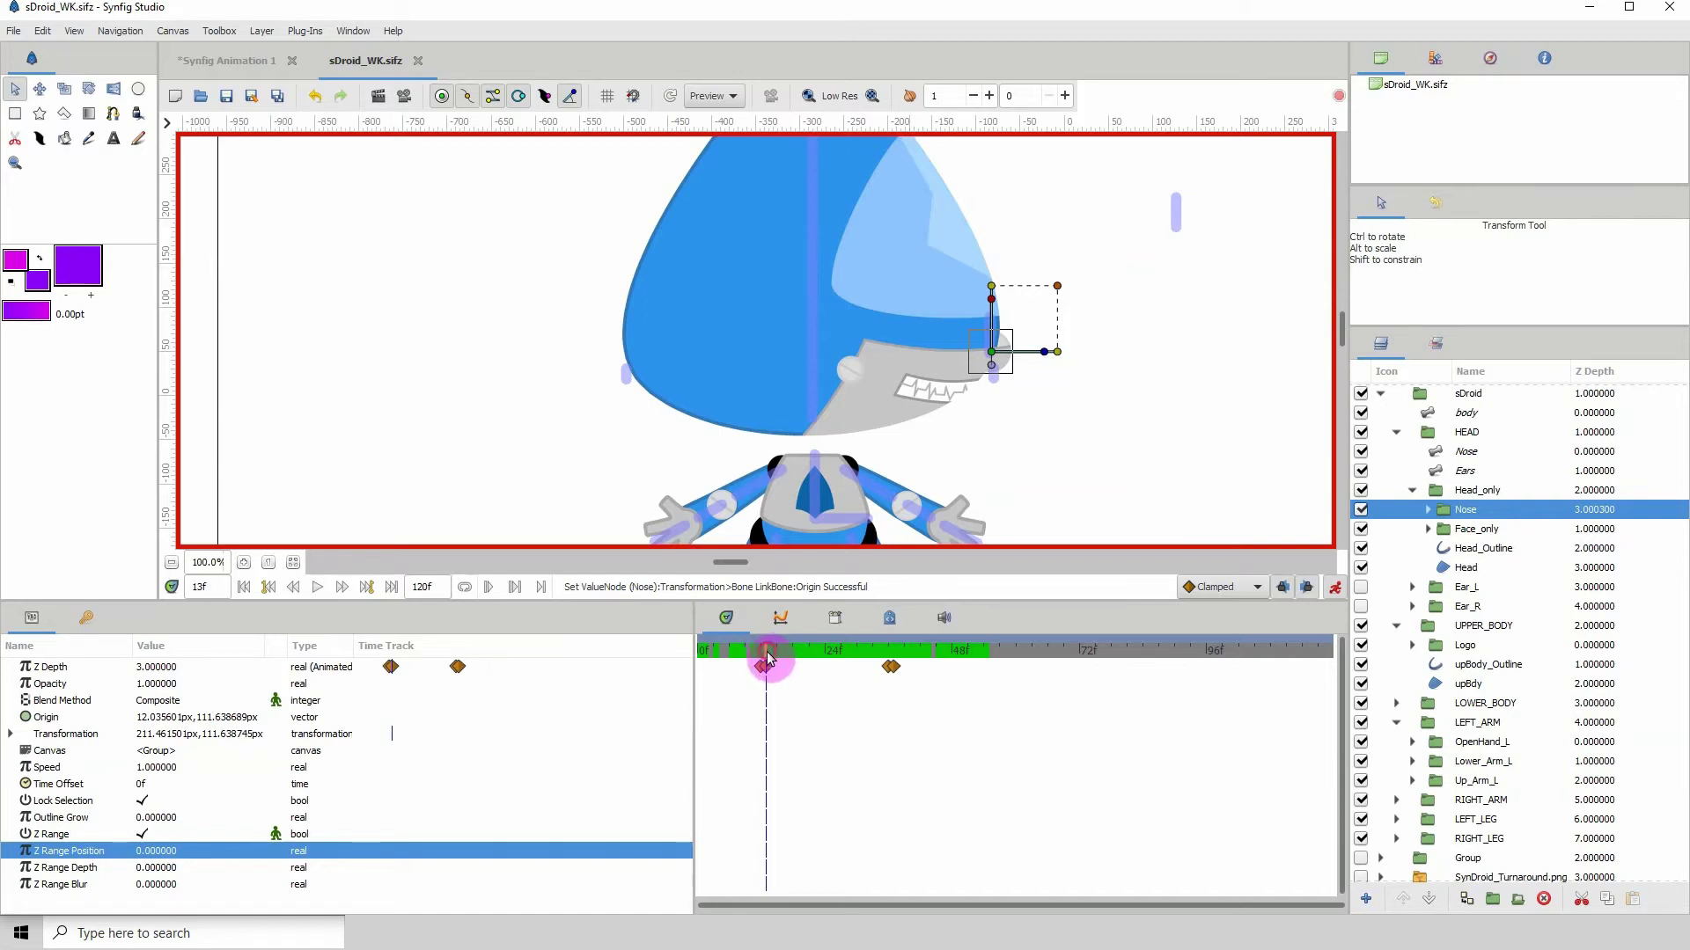
{"action": "left_click_drag", "start_coordinate": [766, 659], "coordinate": [763, 658]}
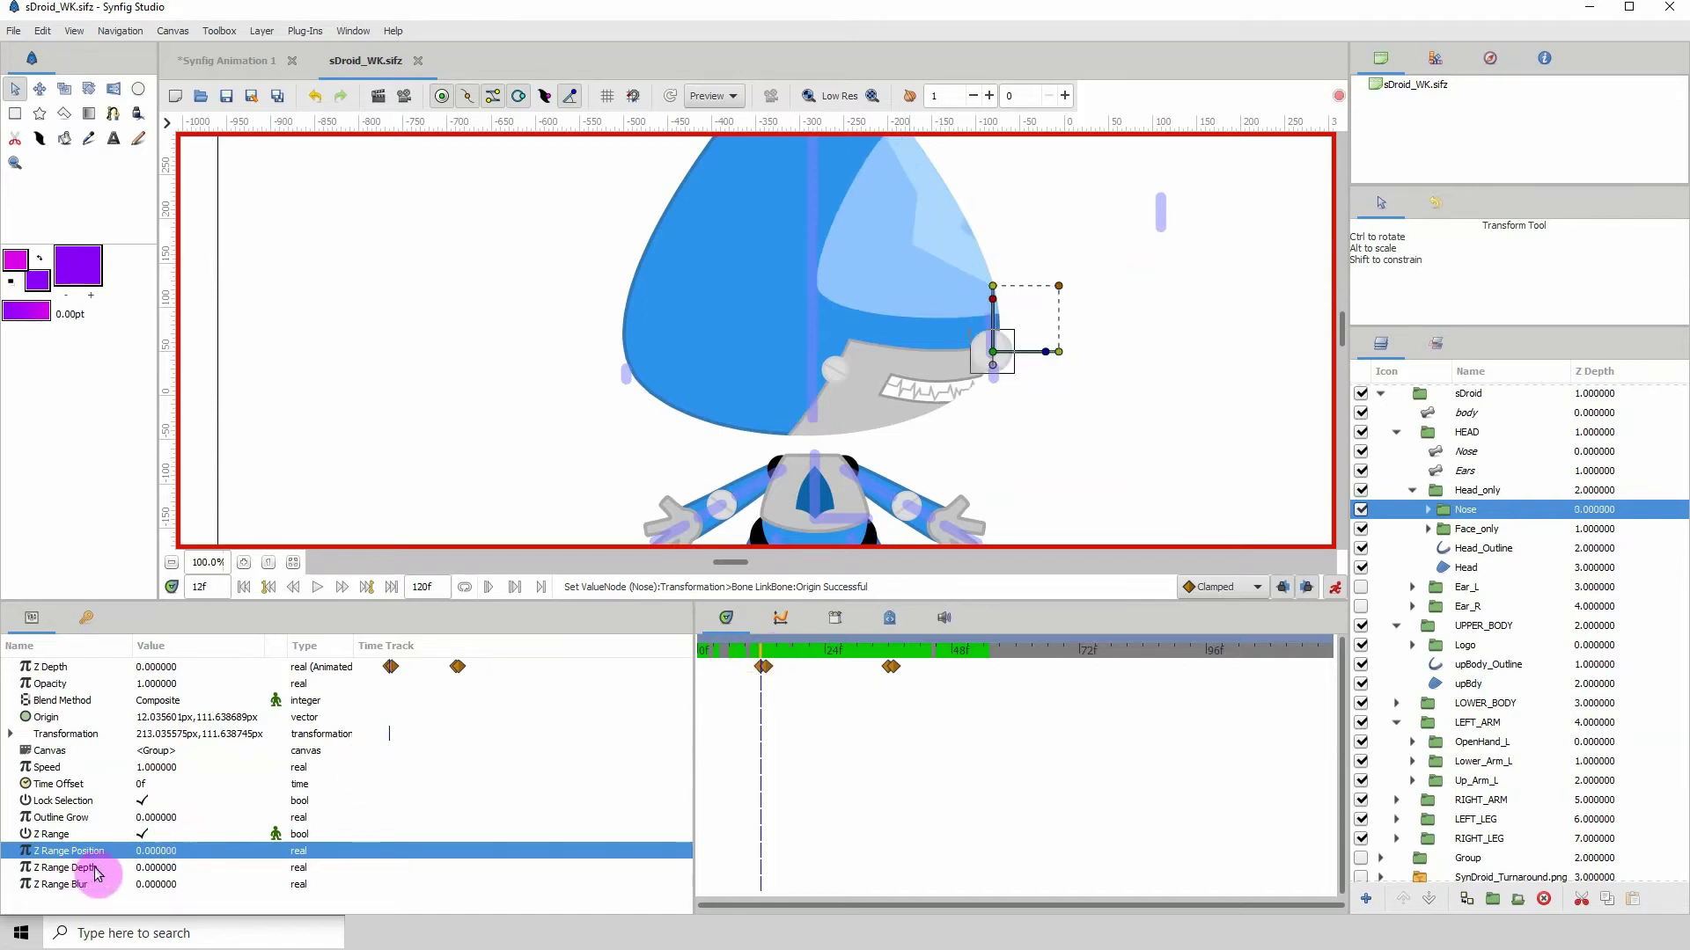
{"action": "left_click", "coordinate": [154, 851]}
{"action": "type", "text": "1"}
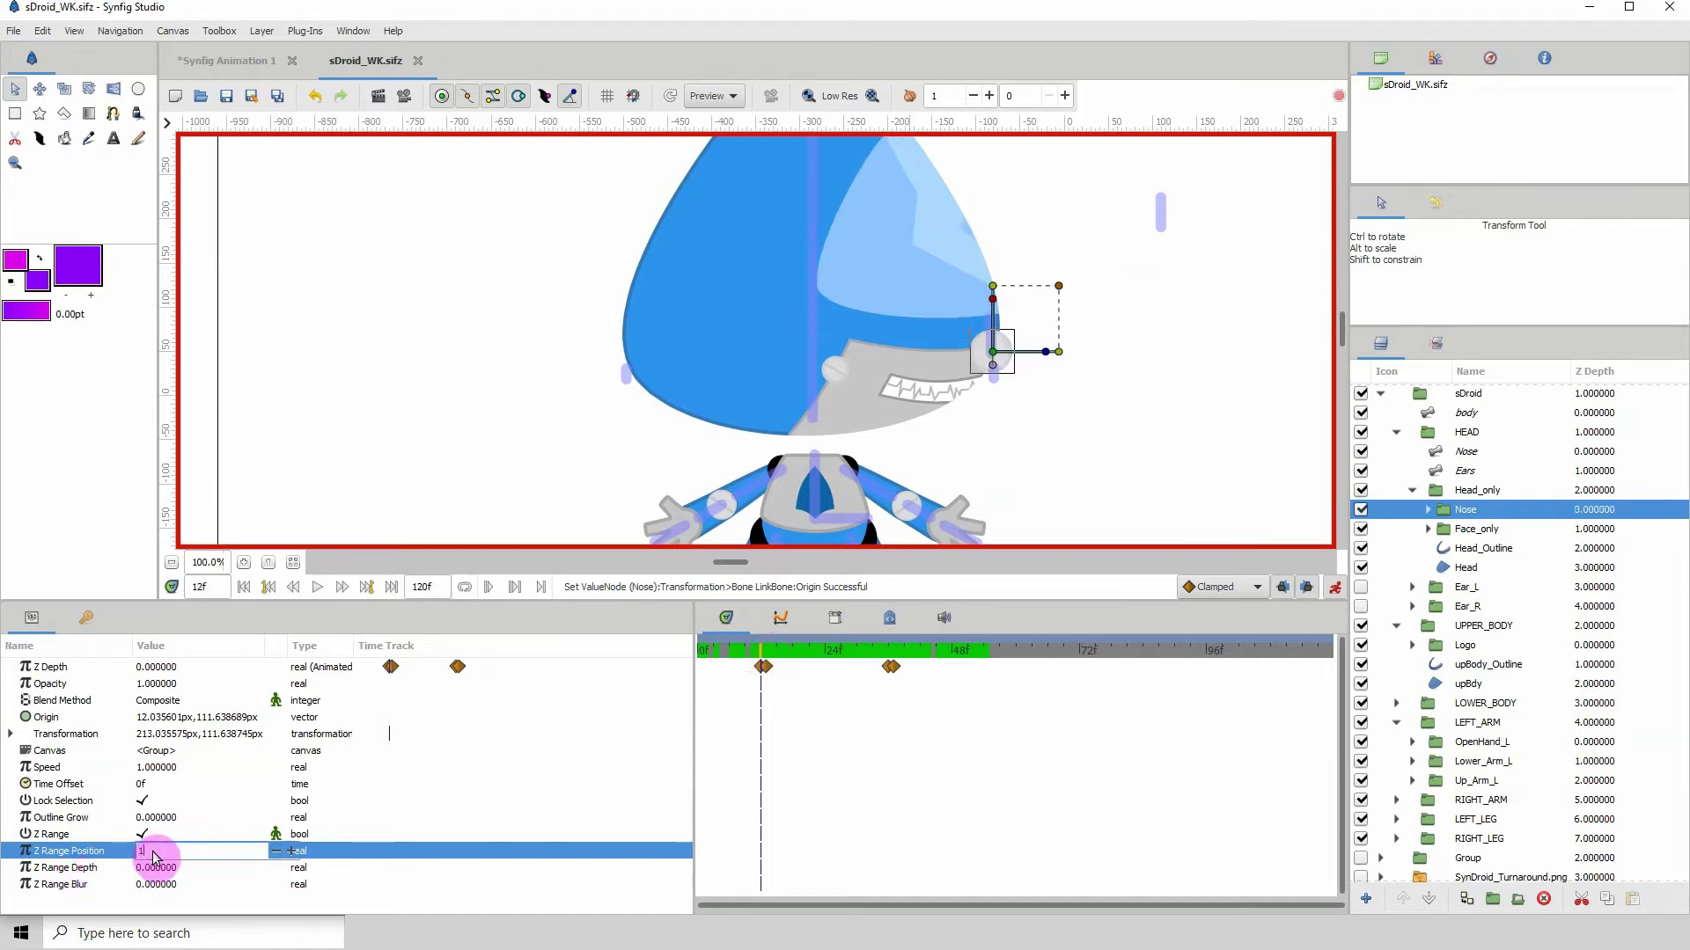
{"action": "key", "text": "Return"}
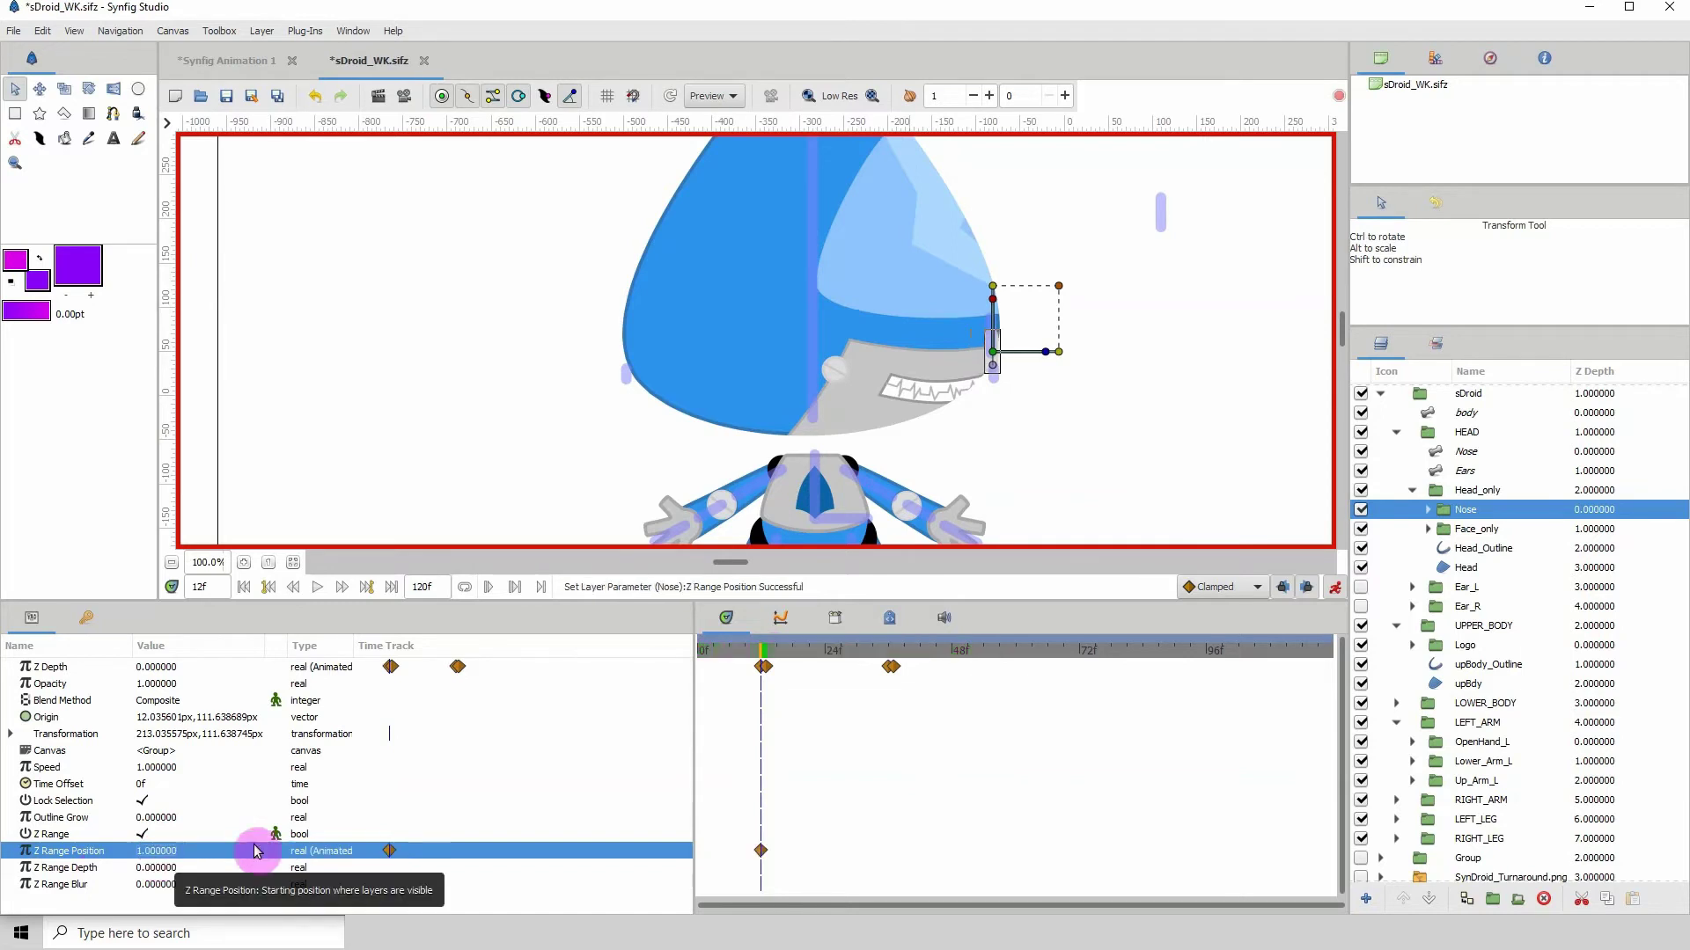
{"action": "left_click", "coordinate": [164, 858]}
{"action": "type", "text": "0"}
{"action": "key", "text": "Return"}
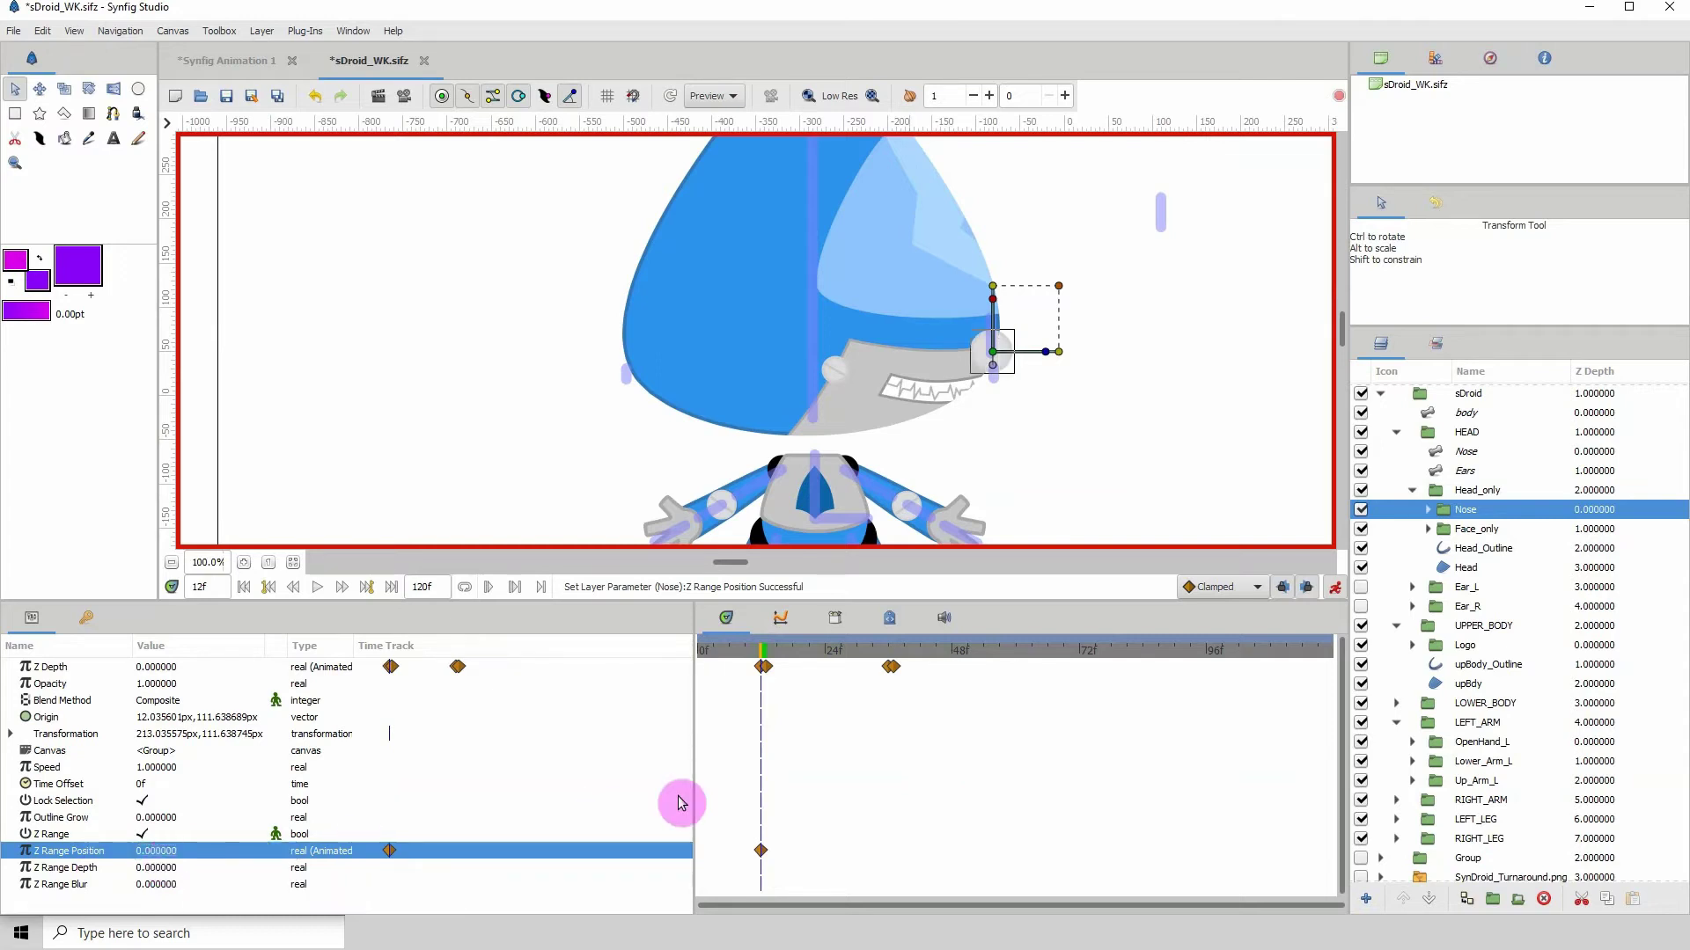
- Keyframe the Nose group's Z Range Position at 1 on frame 13
{"action": "key", "text": "period"}
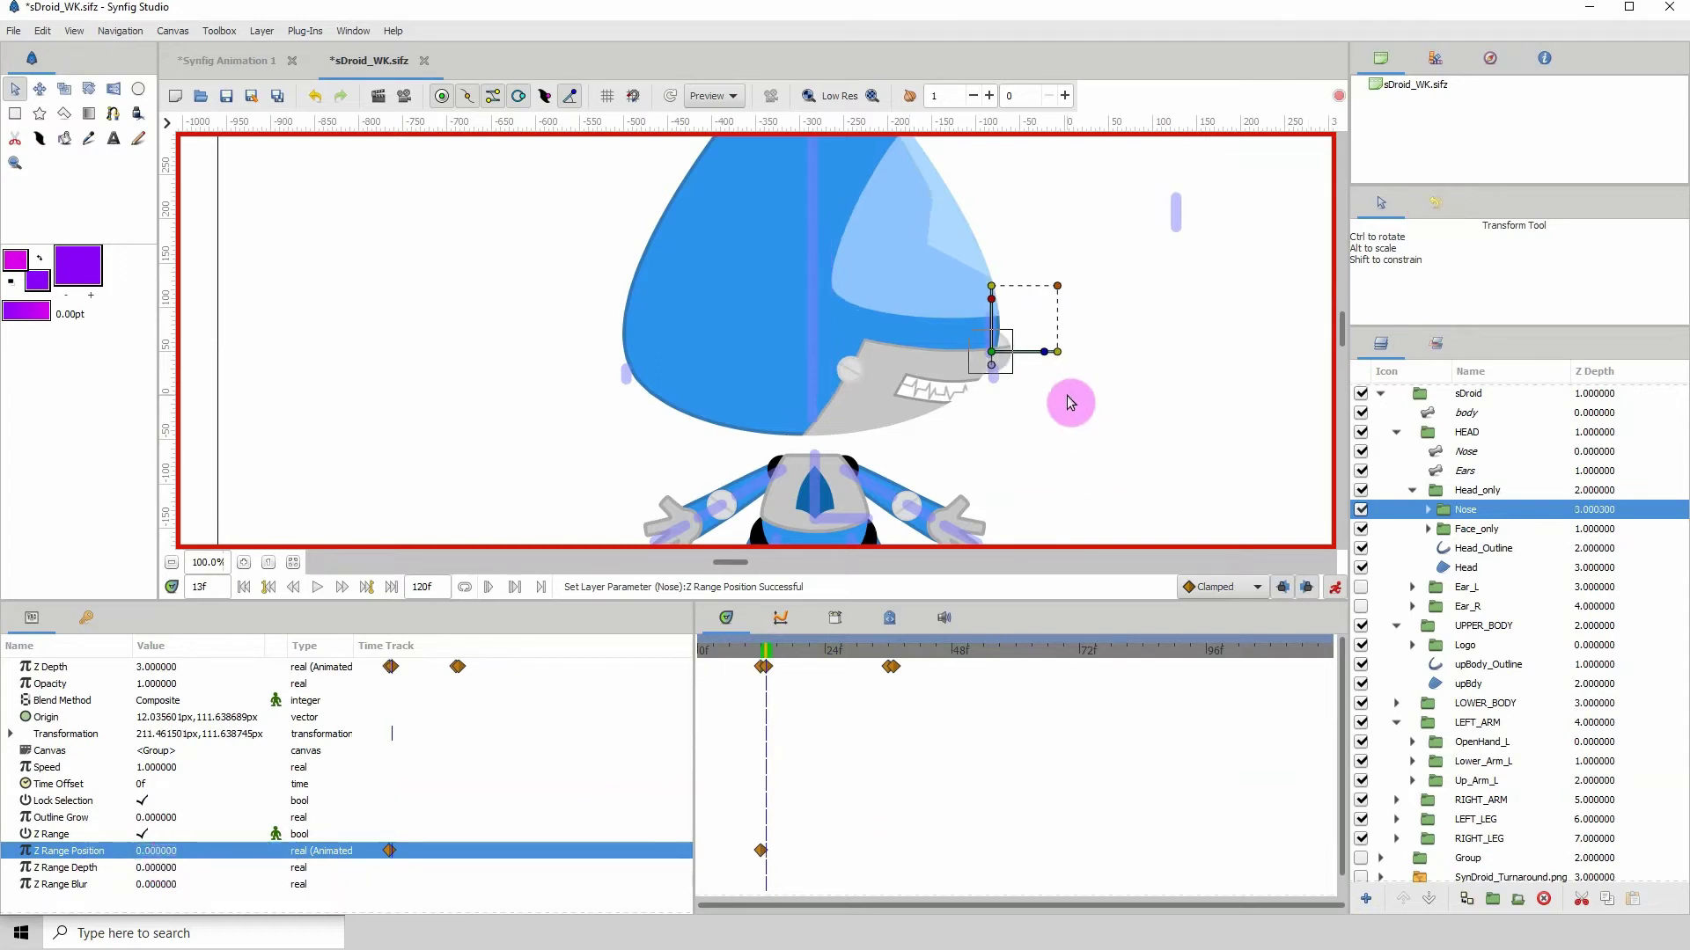
{"action": "left_click", "coordinate": [162, 851]}
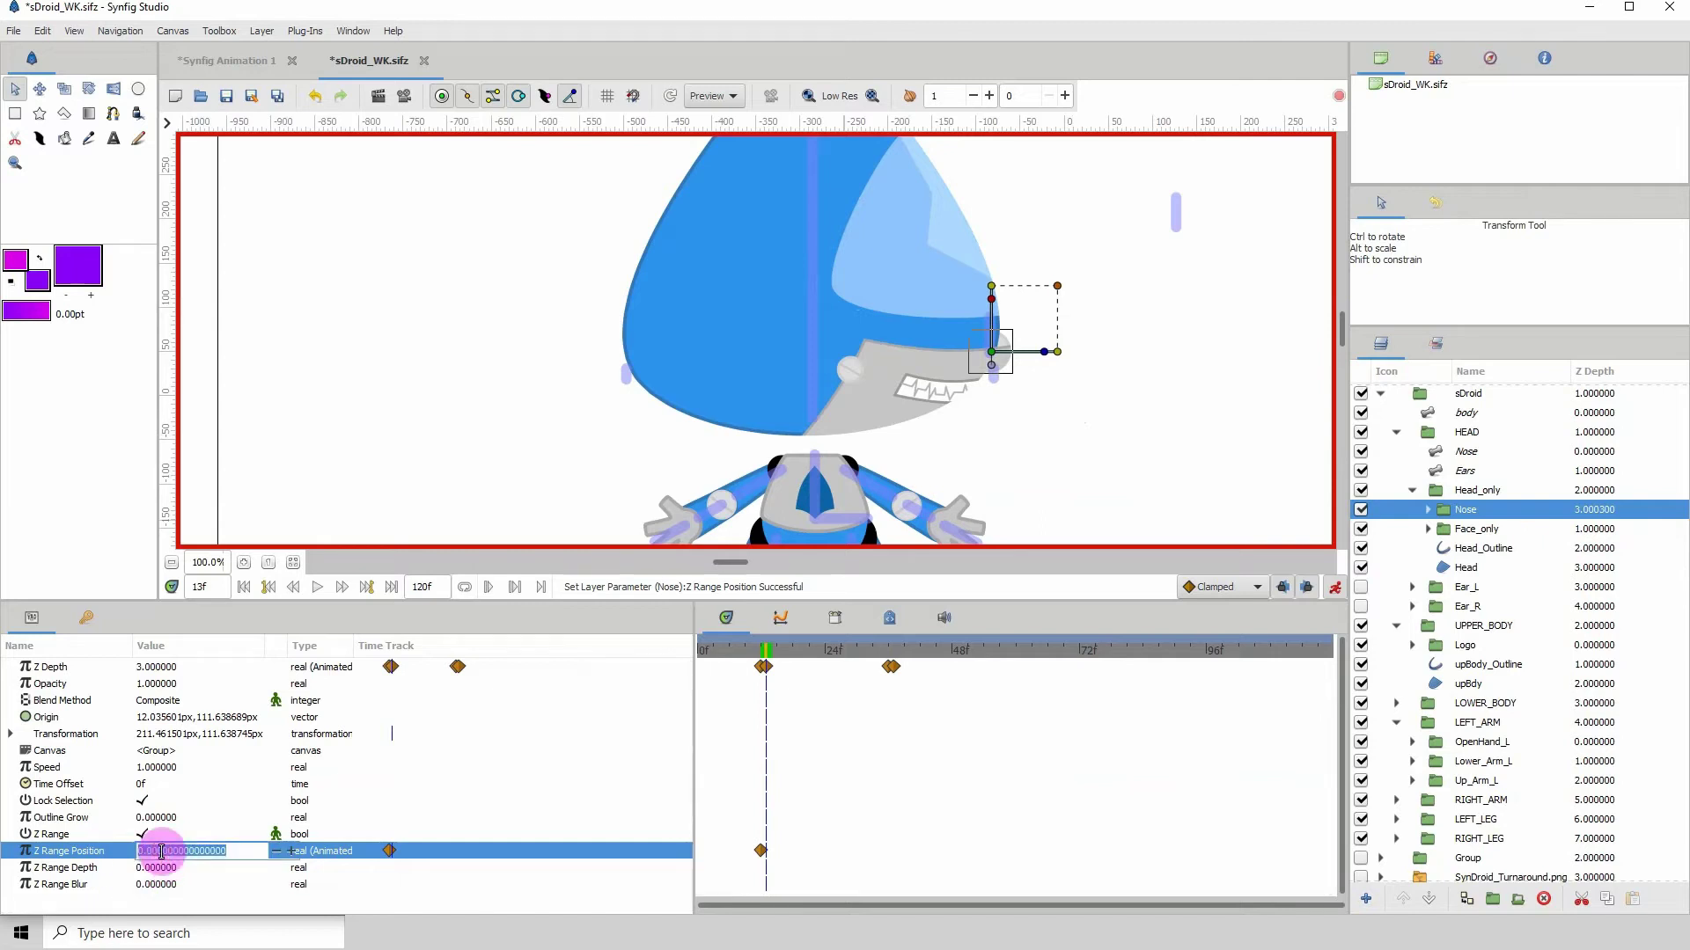
{"action": "type", "text": "1"}
{"action": "key", "text": "Return"}
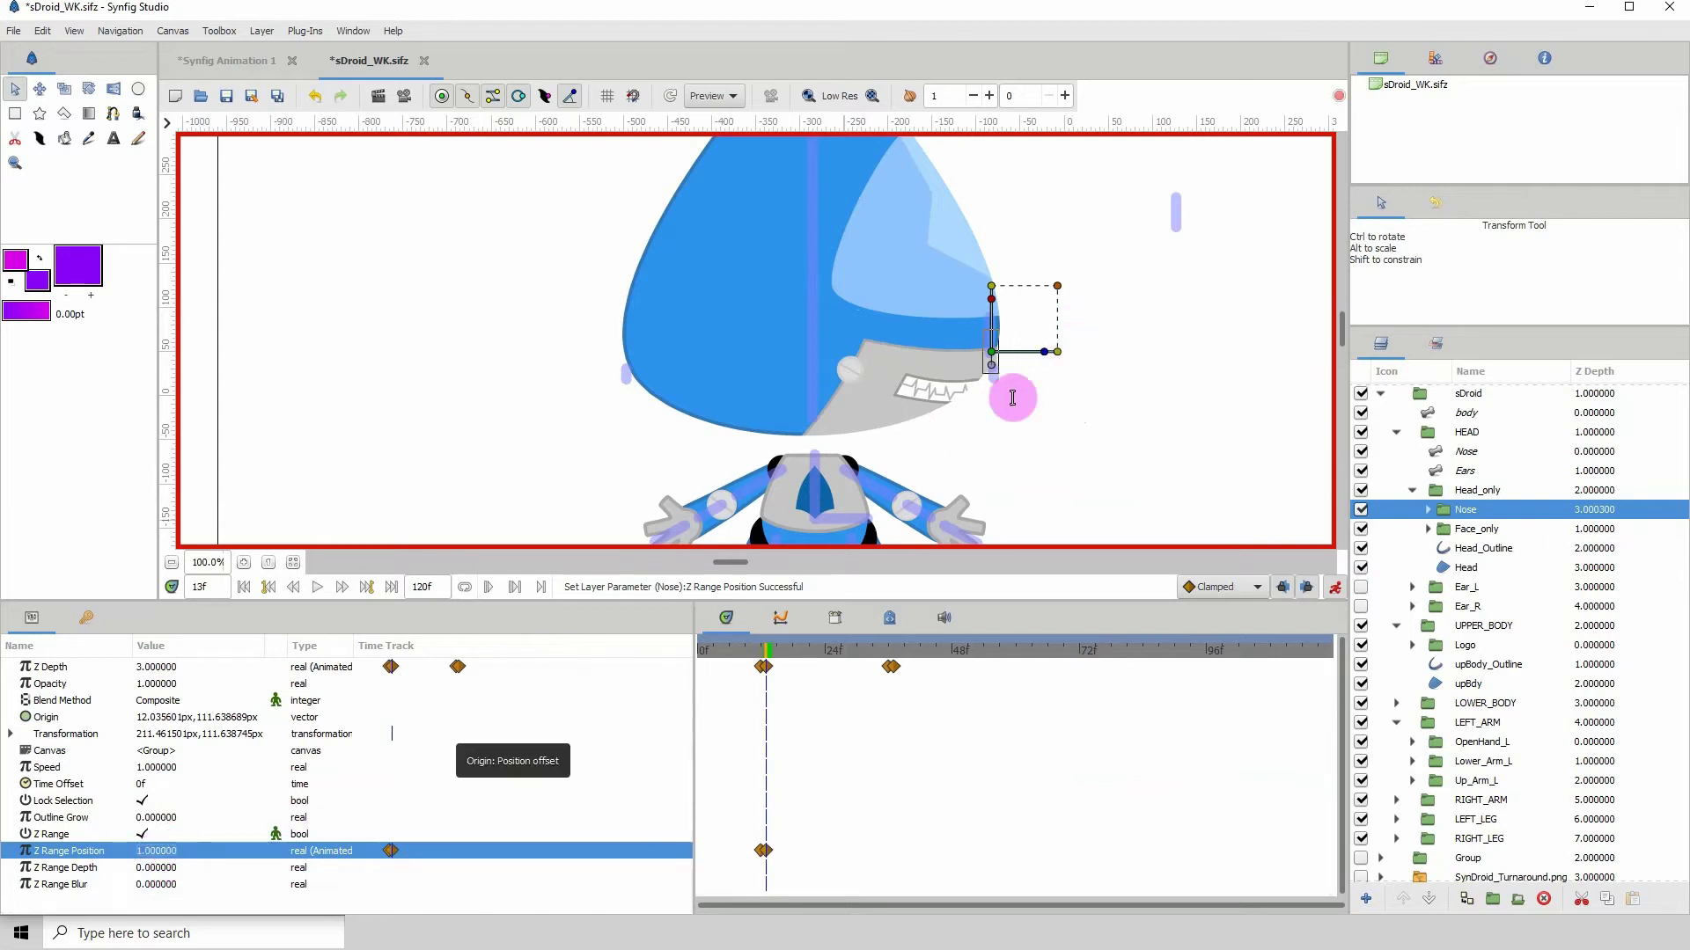
- Inspect the nose up close at frames 12 and 13, and add a Transformation keyframe holding the Nose group in place at frame 12
{"action": "left_click", "coordinate": [245, 563]}
{"action": "left_click", "coordinate": [245, 562]}
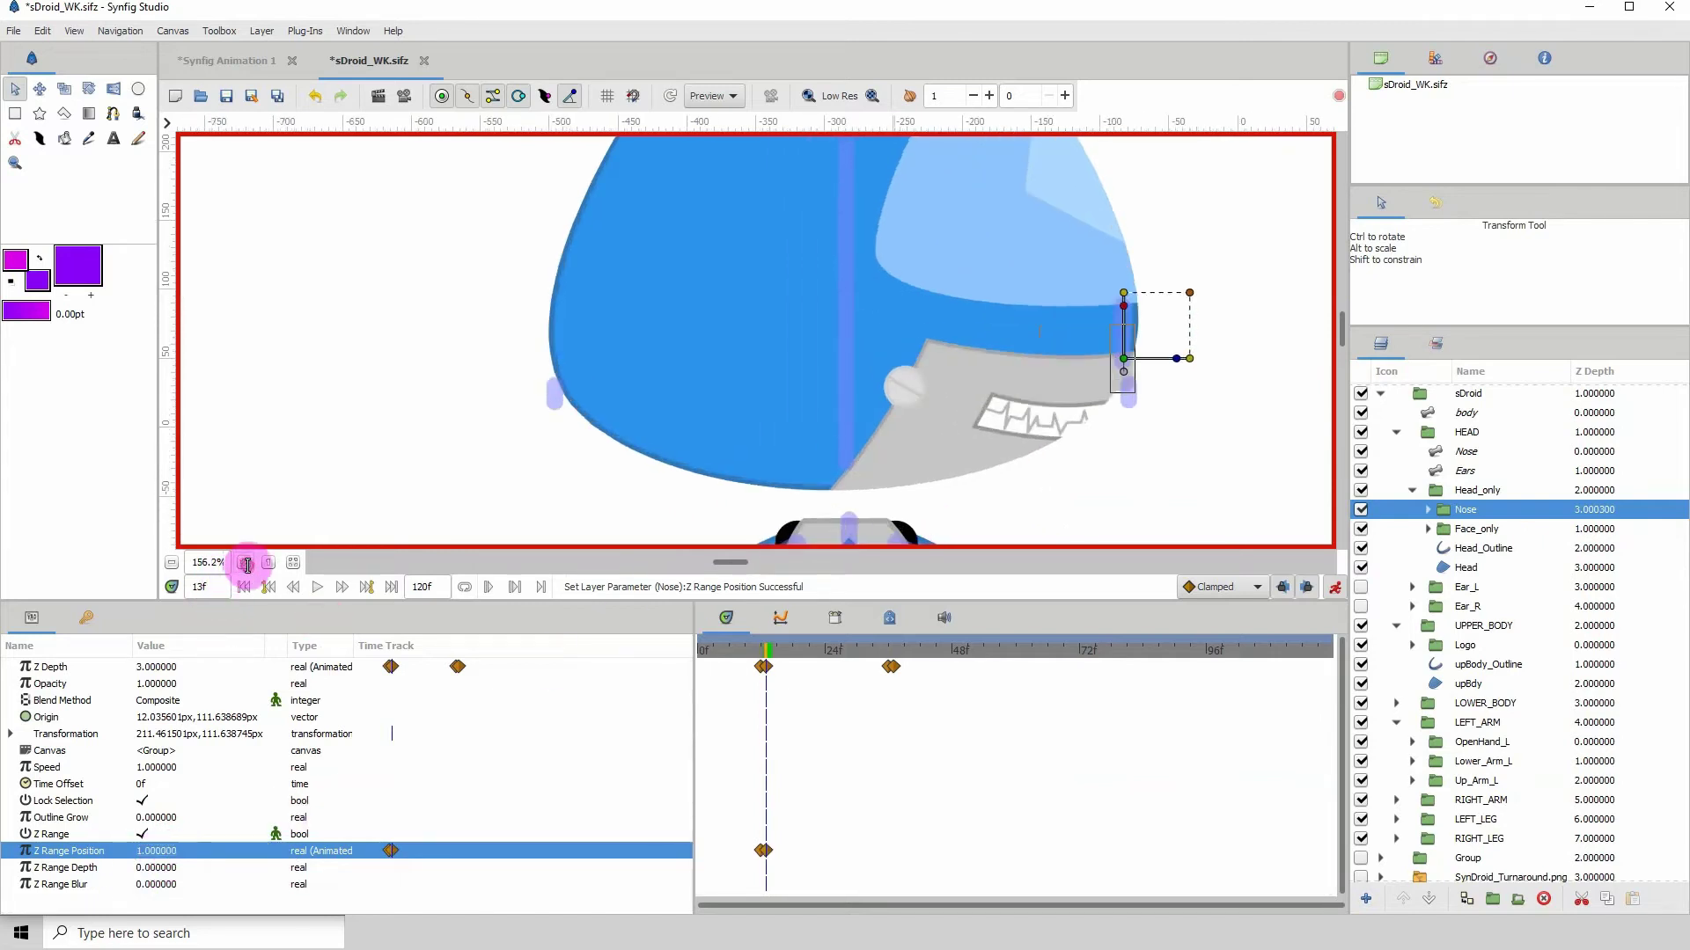
{"action": "scroll", "coordinate": [969, 426], "scroll_direction": "left", "scroll_amount": 5}
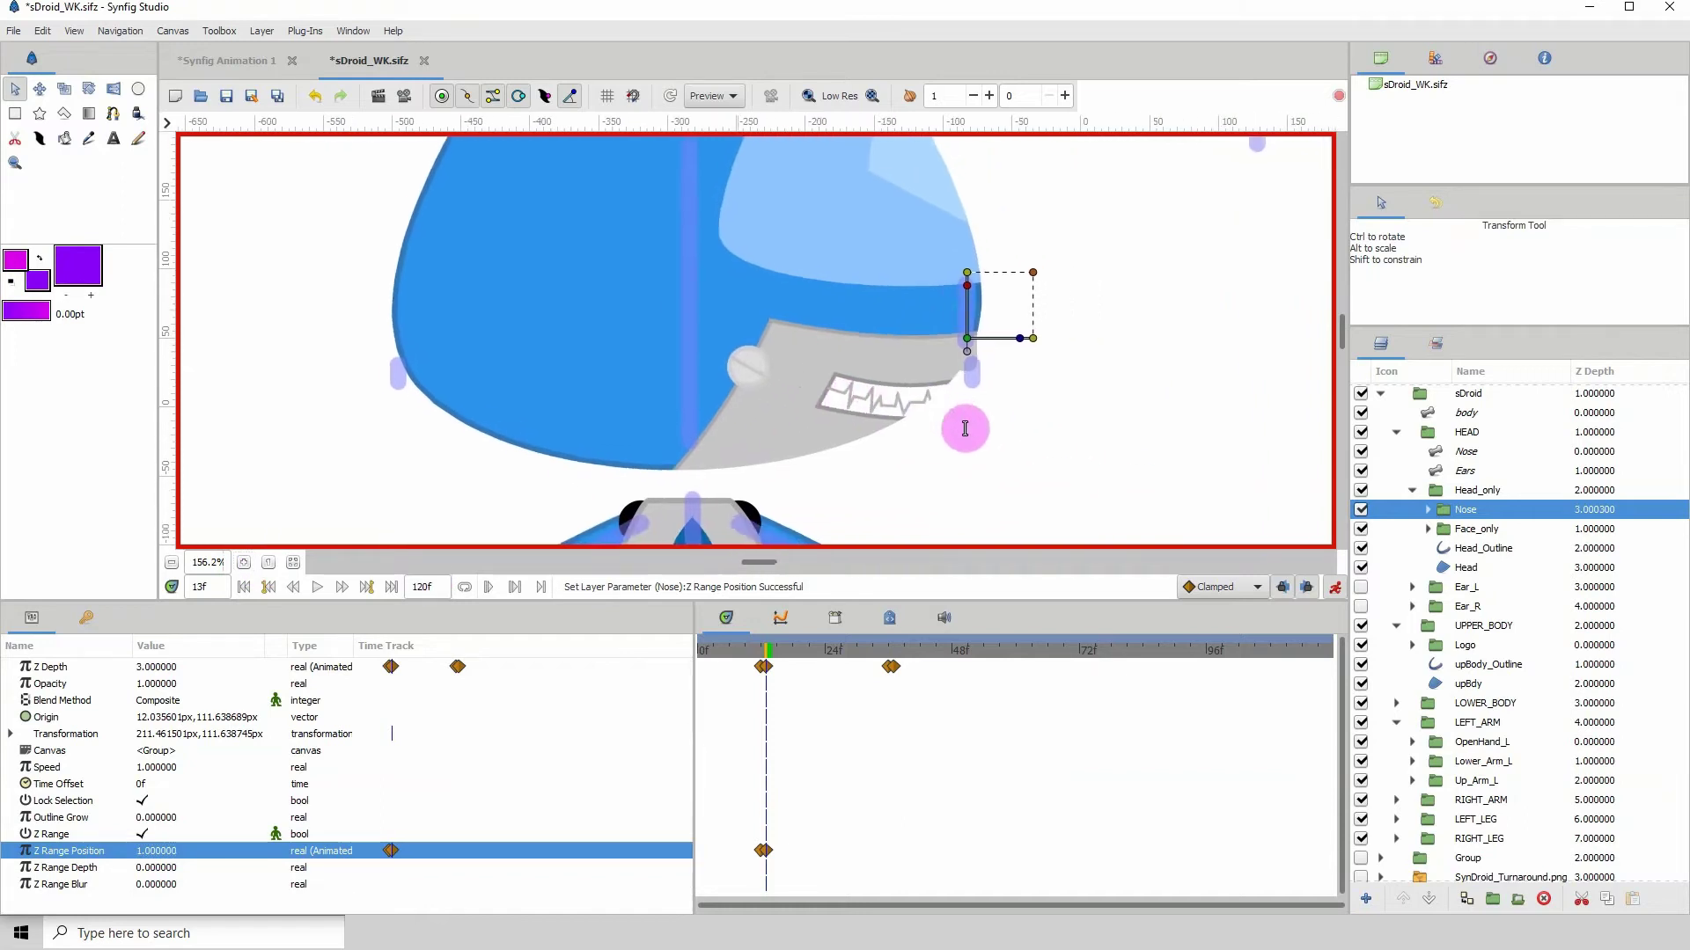
{"action": "scroll", "coordinate": [901, 472], "scroll_direction": "up", "scroll_amount": 1}
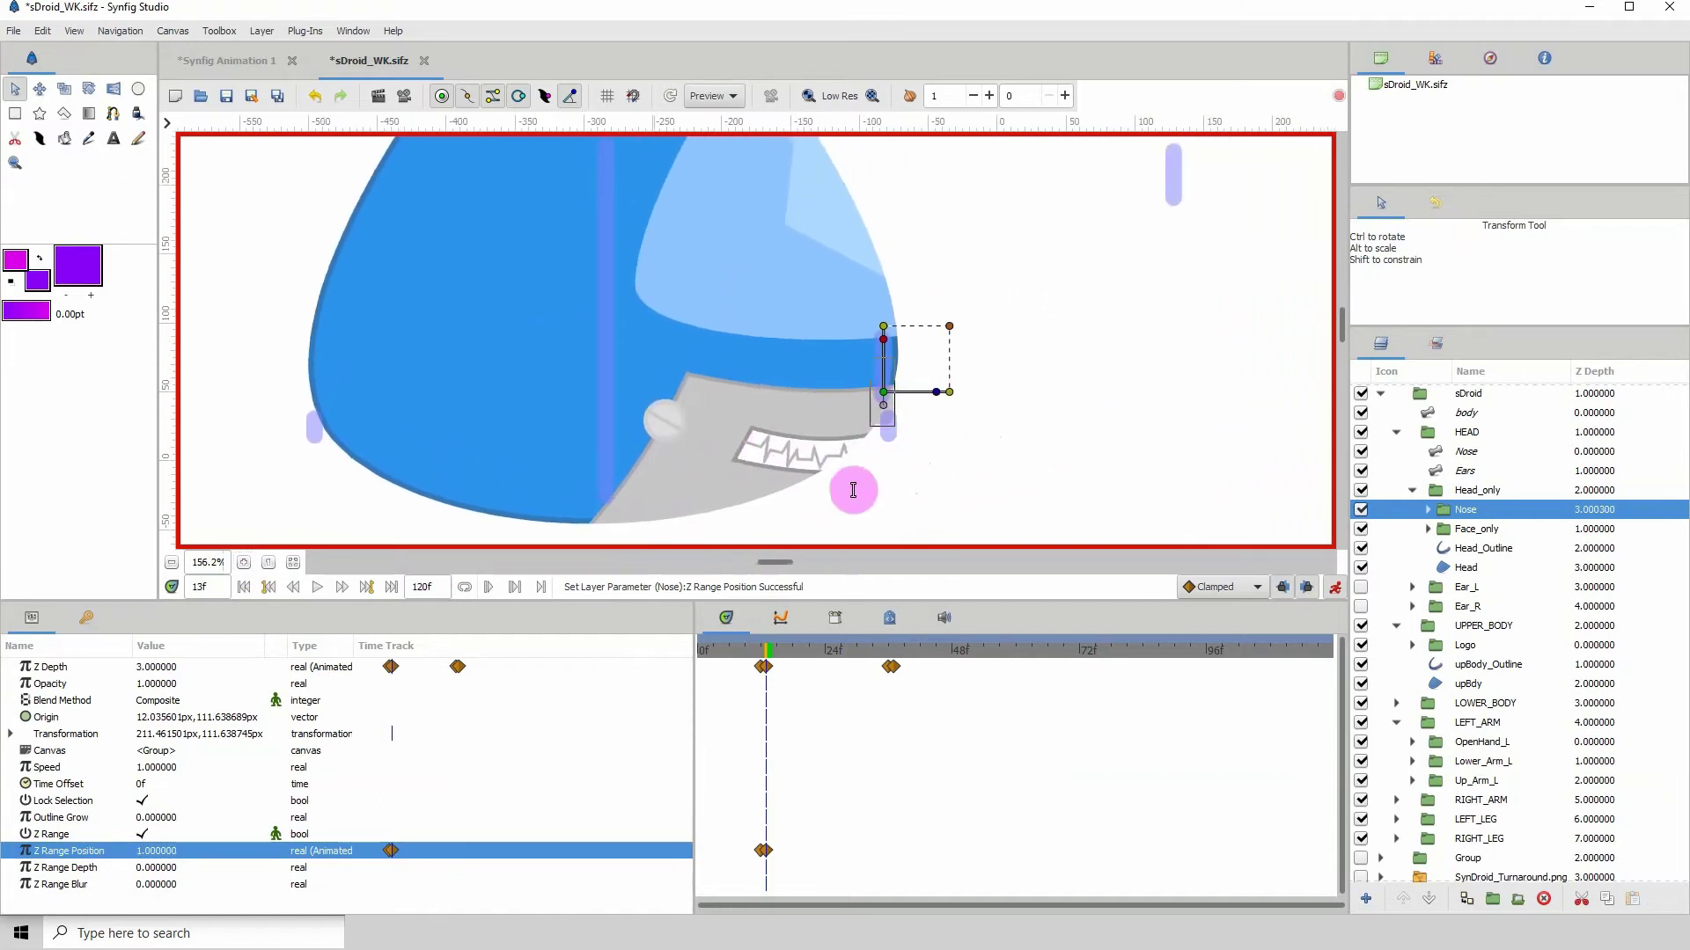
{"action": "left_click", "coordinate": [753, 666]}
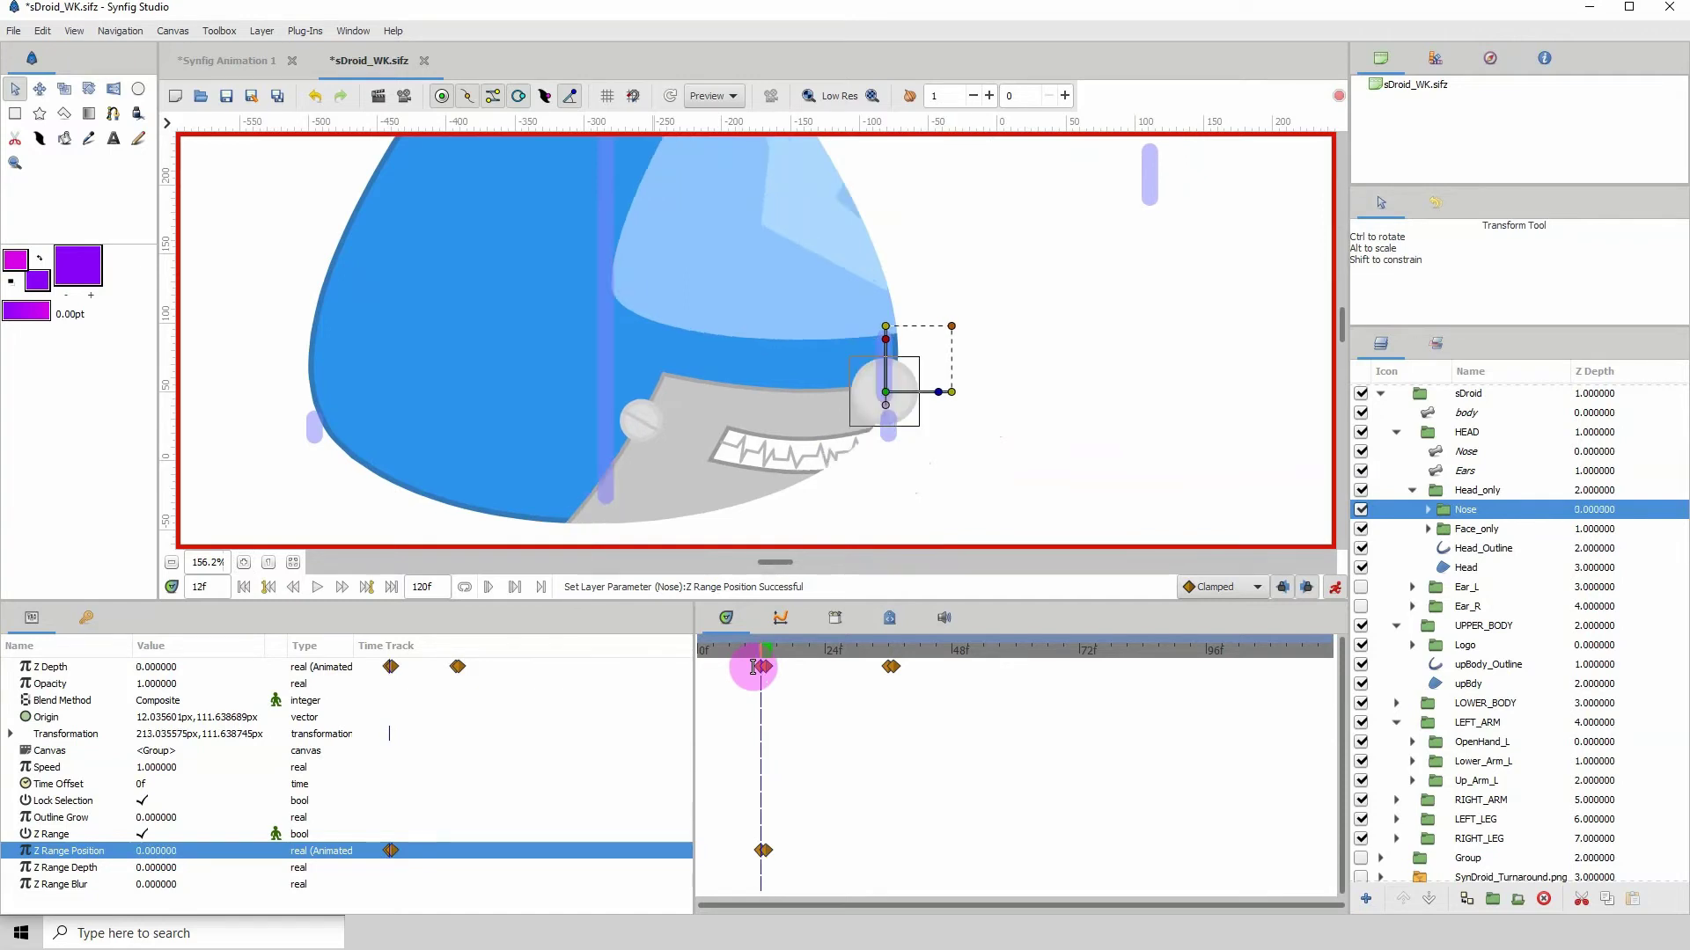
{"action": "key", "text": "ctrl+period"}
{"action": "key", "text": "ctrl+comma"}
{"action": "left_click", "coordinate": [885, 393]}
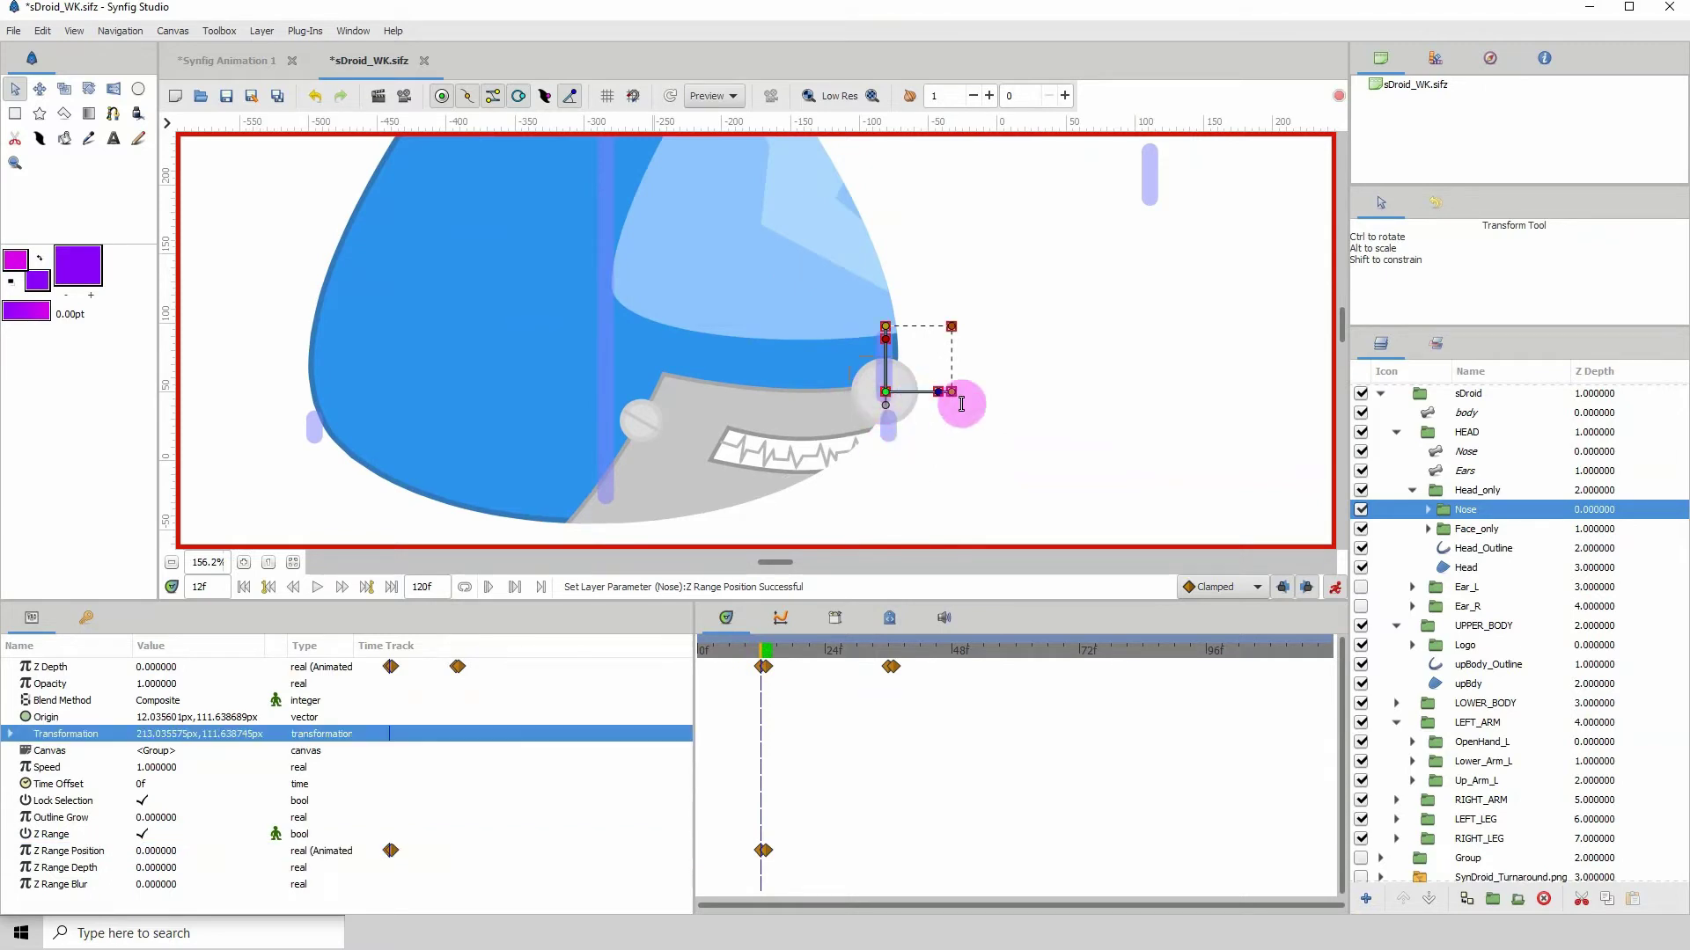
{"action": "left_click_drag", "start_coordinate": [962, 404], "coordinate": [962, 404]}
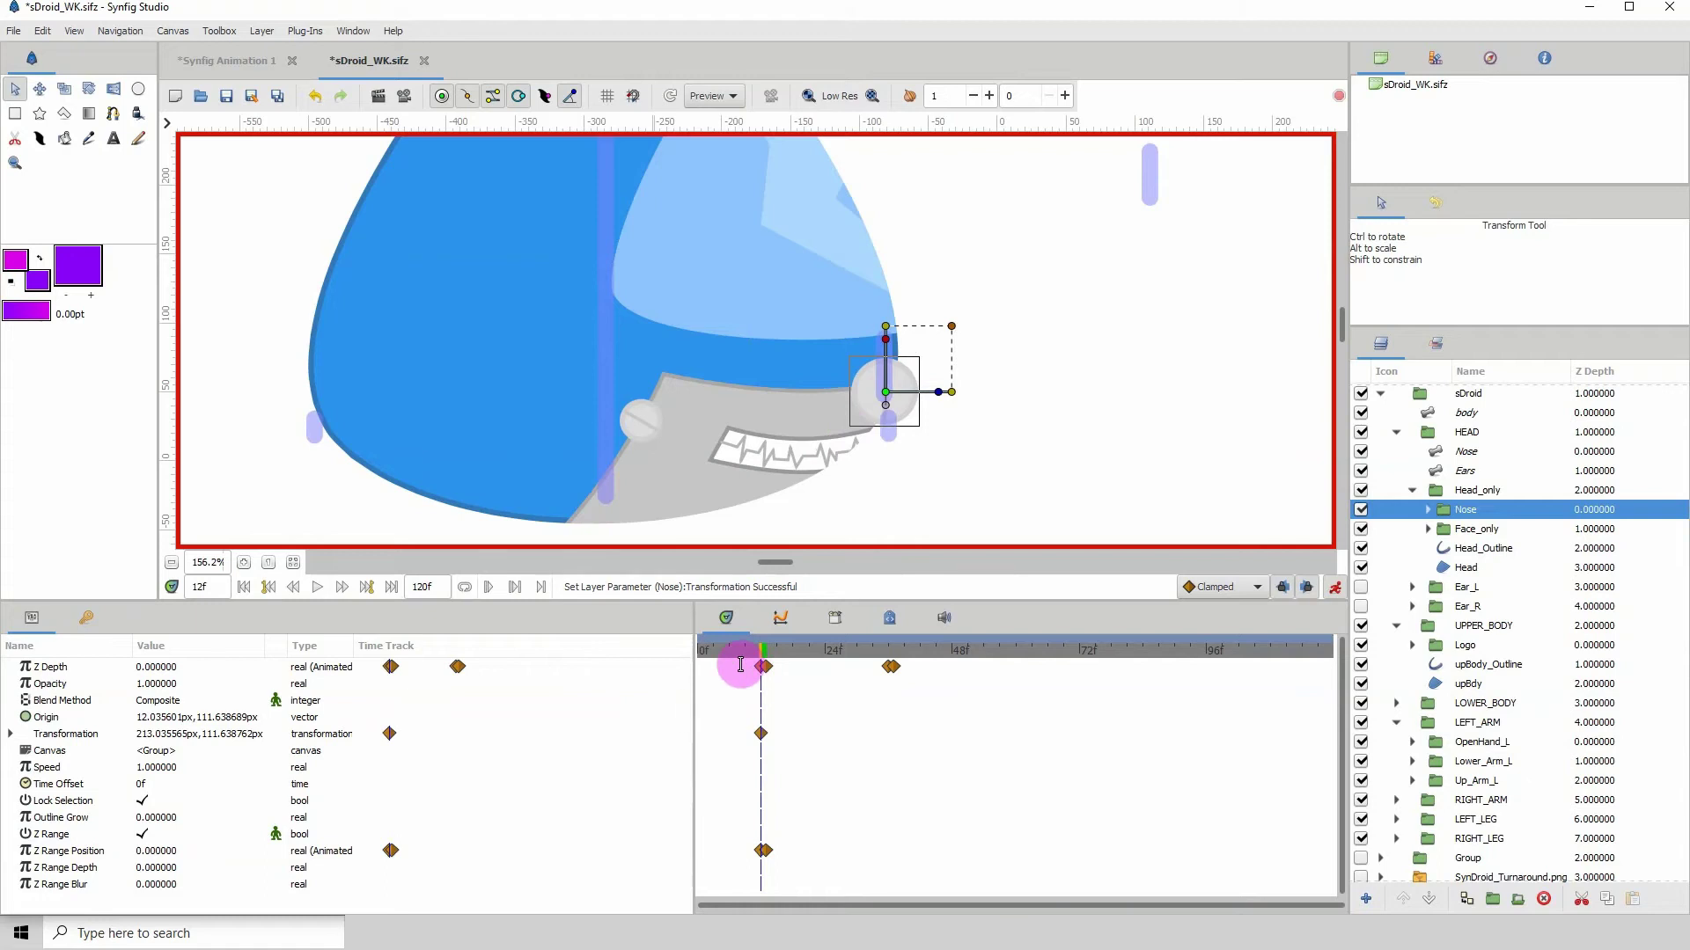
- At frame 13, move the Nose group outward past the head's edge, to an X position of about 223.6 px
{"action": "key", "text": "ctrl+period"}
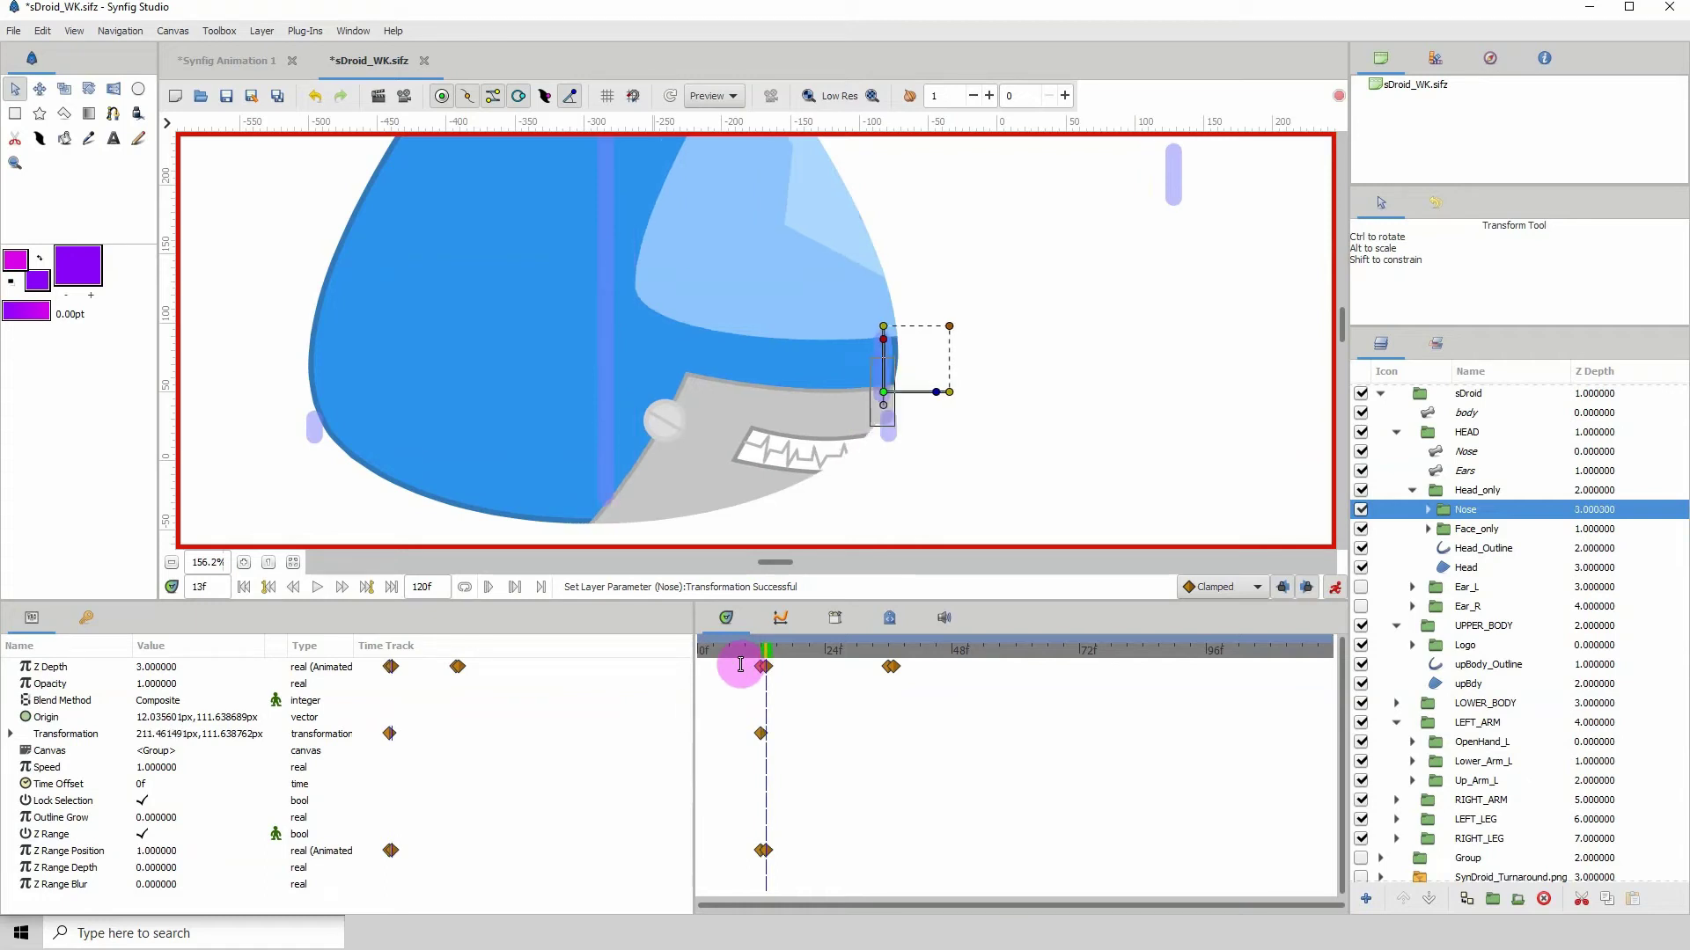
{"action": "left_click", "coordinate": [885, 395]}
{"action": "left_click_drag", "start_coordinate": [892, 399], "coordinate": [896, 399]}
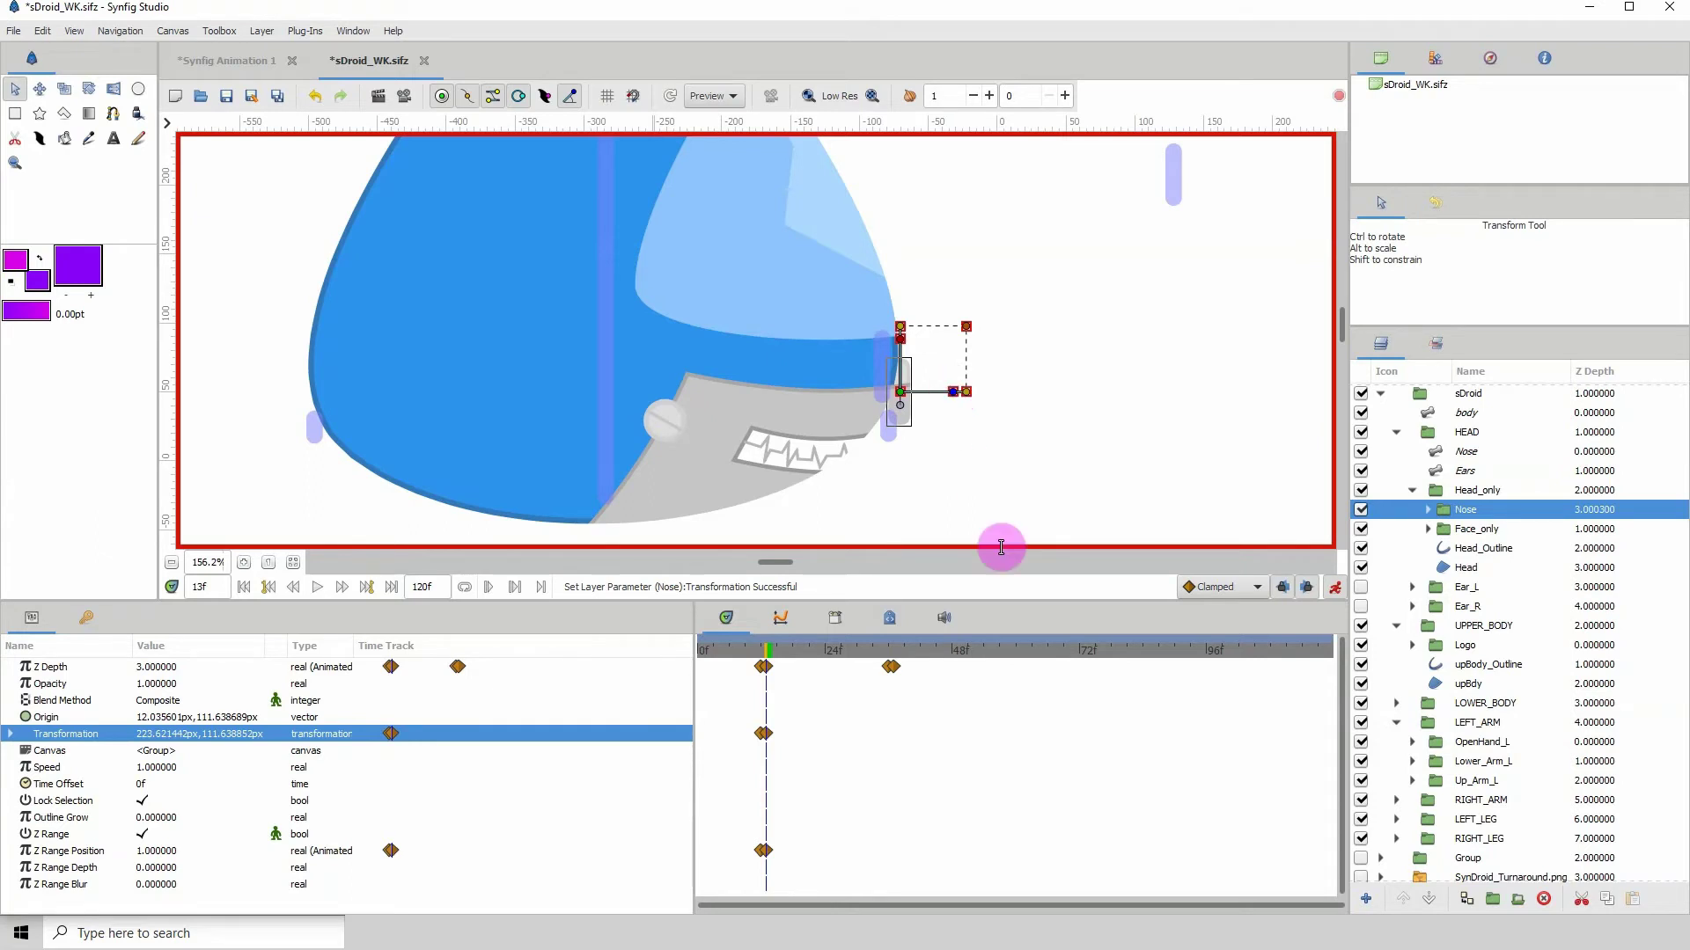
{"action": "key", "text": "comma"}
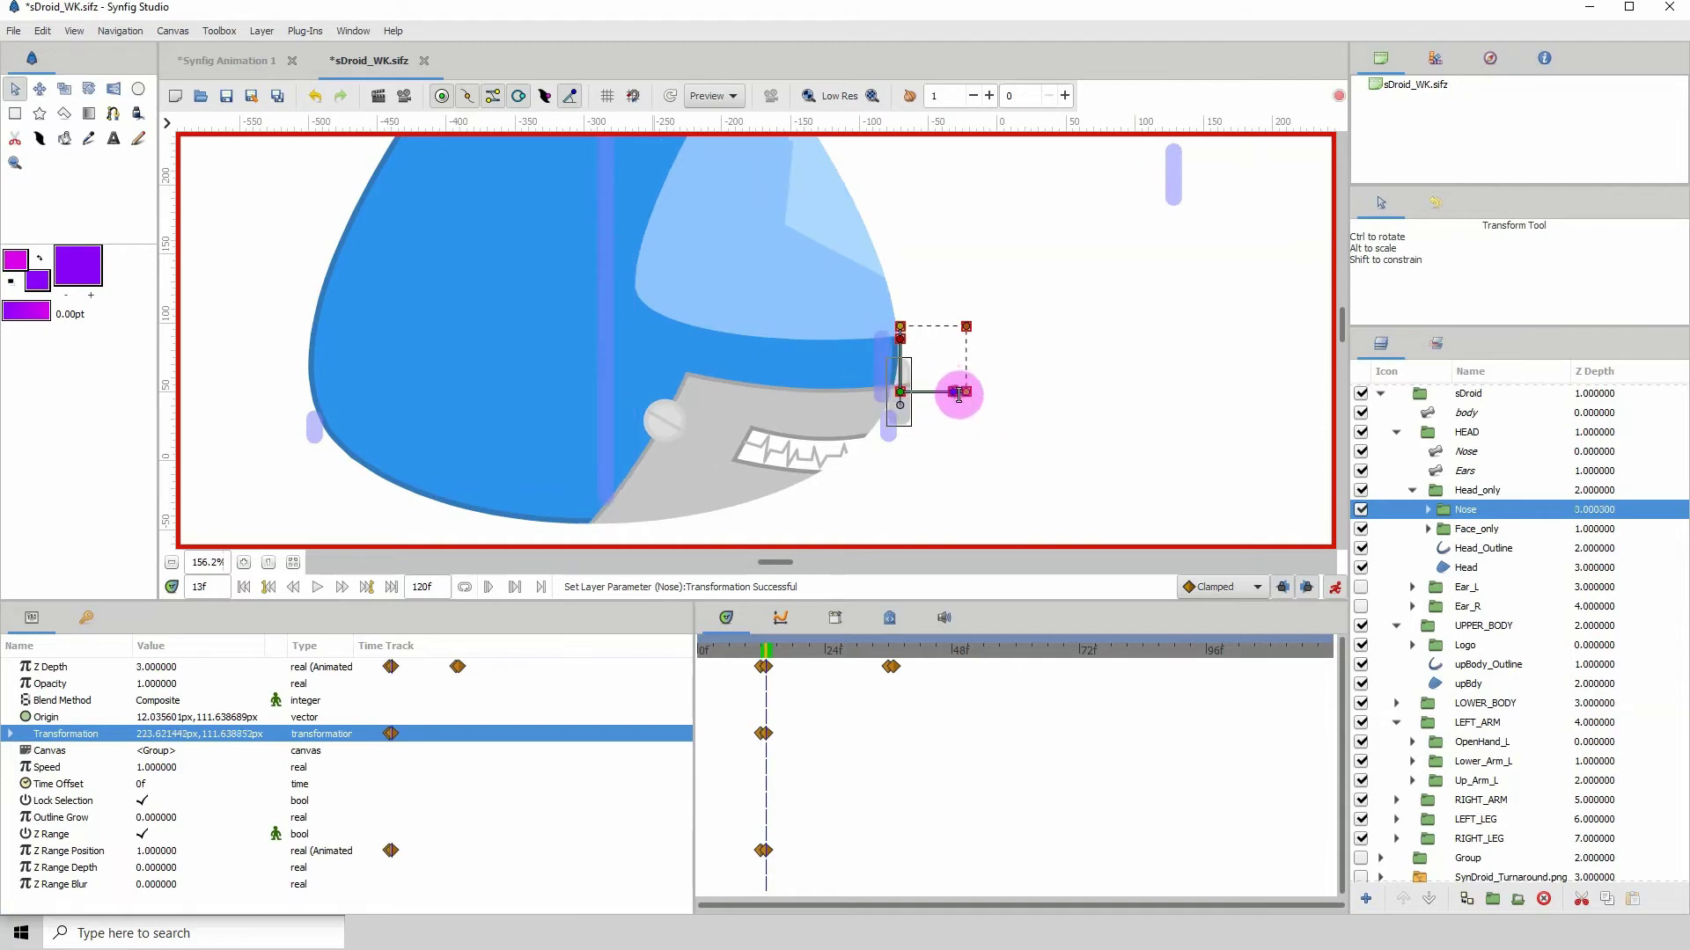
- Tilt the Nose group slightly clockwise at frame 13, and play the head turn from frame 0 to check it
{"action": "left_click_drag", "start_coordinate": [958, 395], "coordinate": [960, 397]}
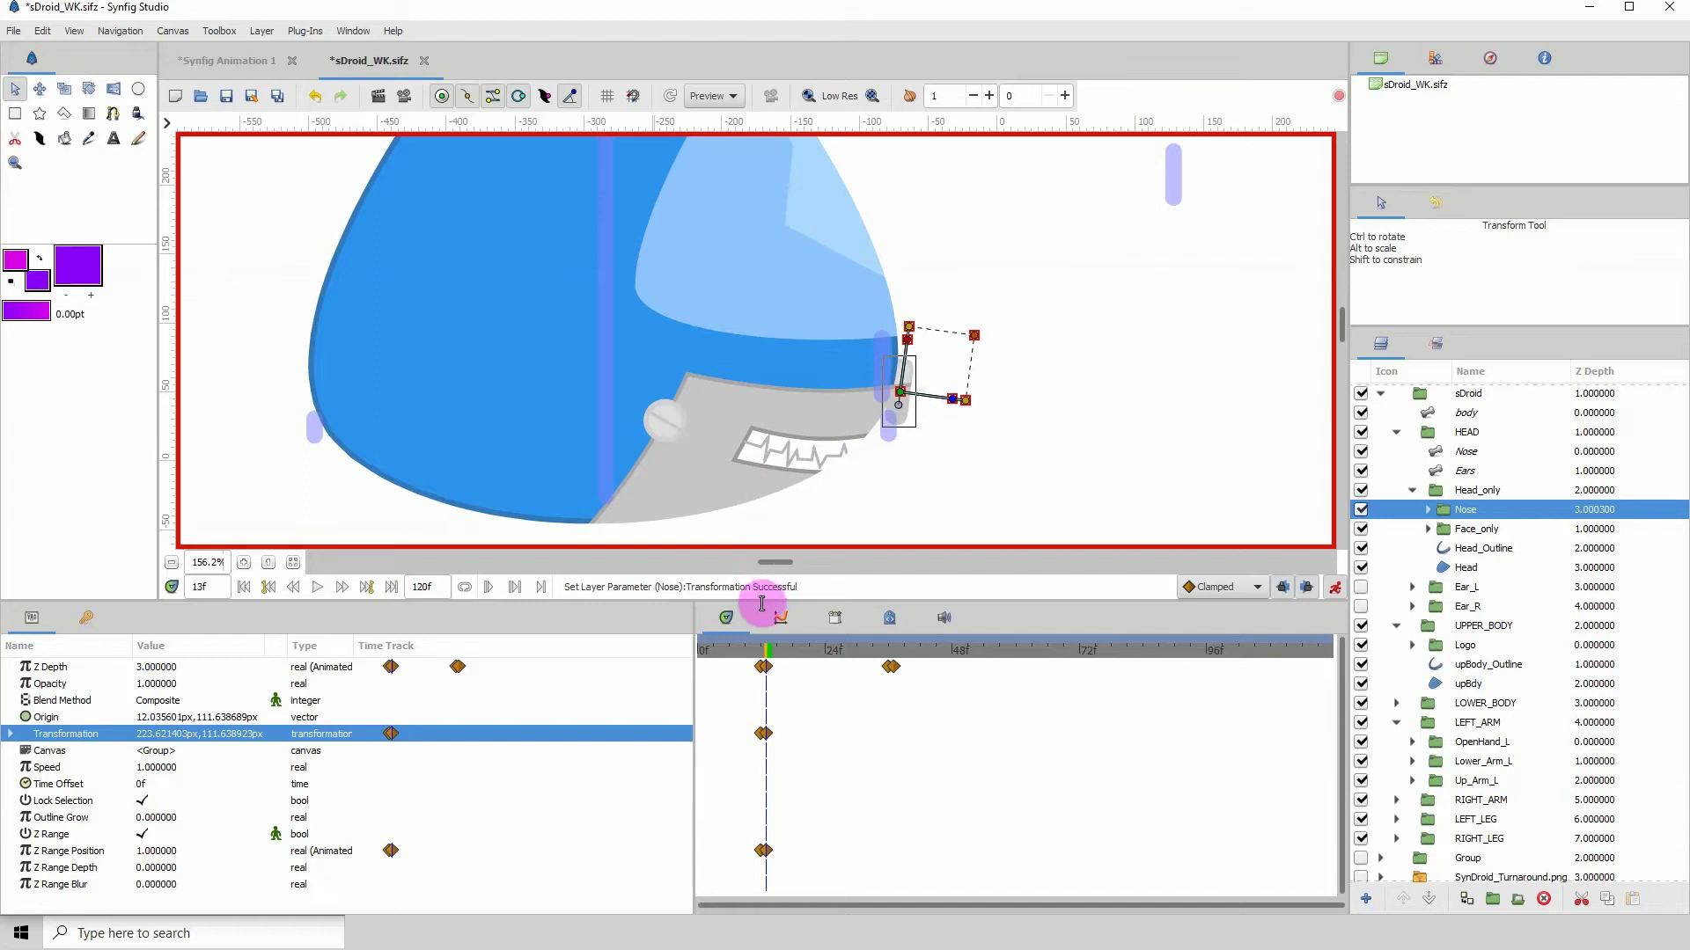
{"action": "left_click_drag", "start_coordinate": [760, 649], "coordinate": [566, 649]}
{"action": "left_click", "coordinate": [771, 95]}
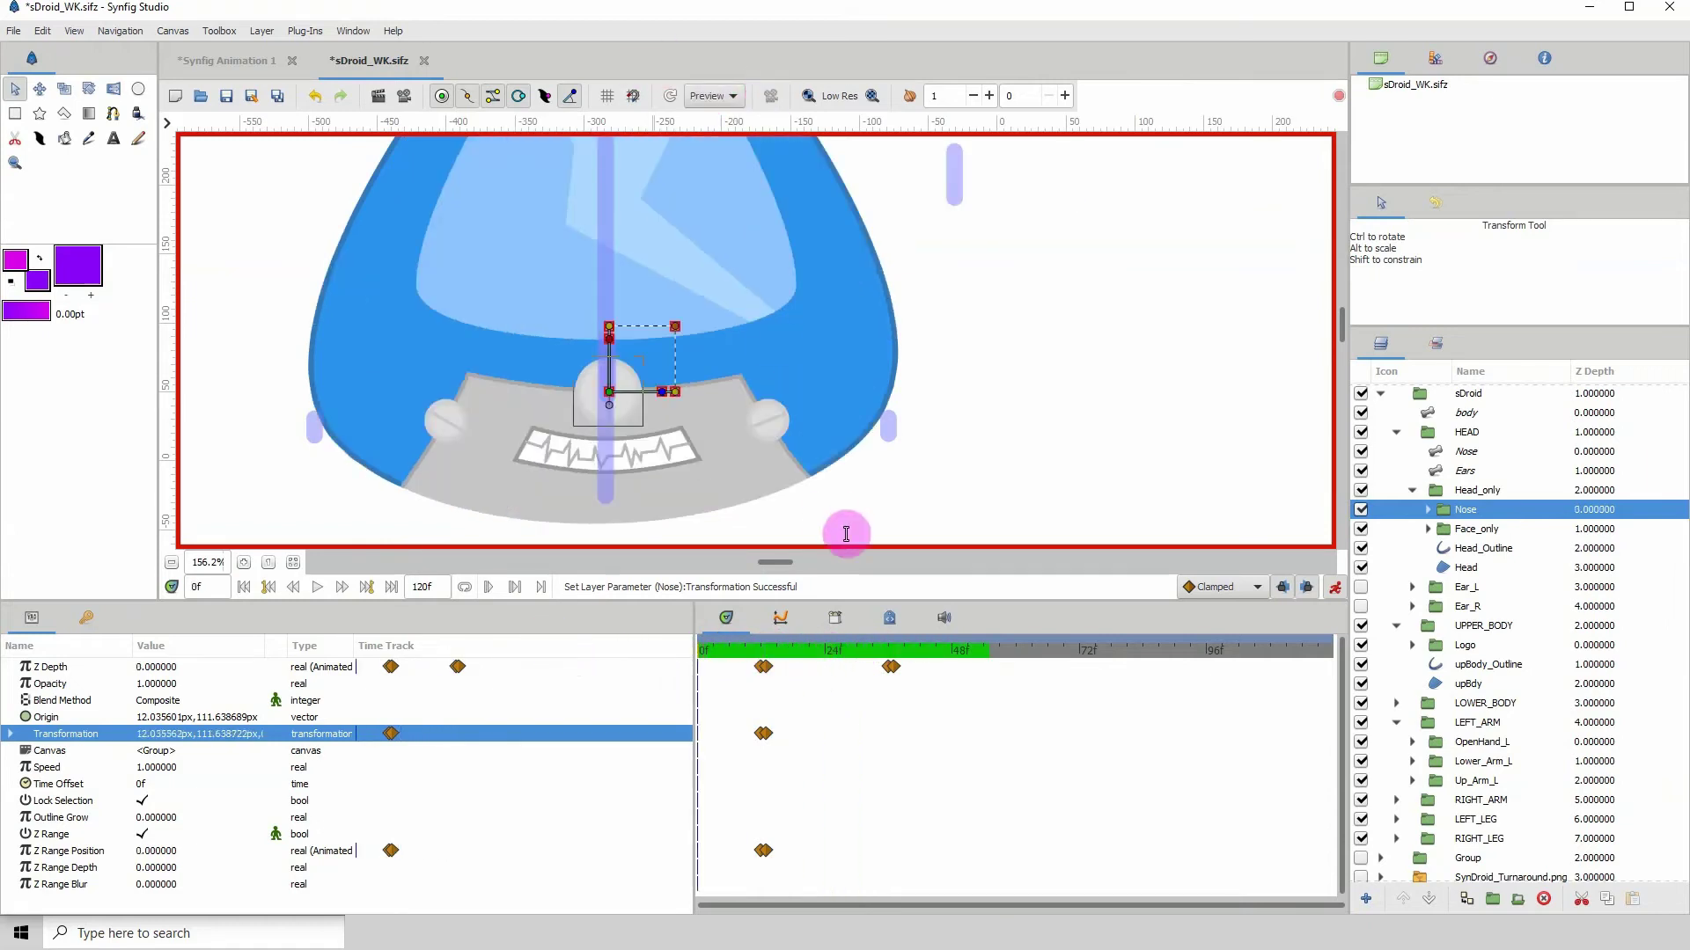
{"action": "key", "text": "ctrl+p"}
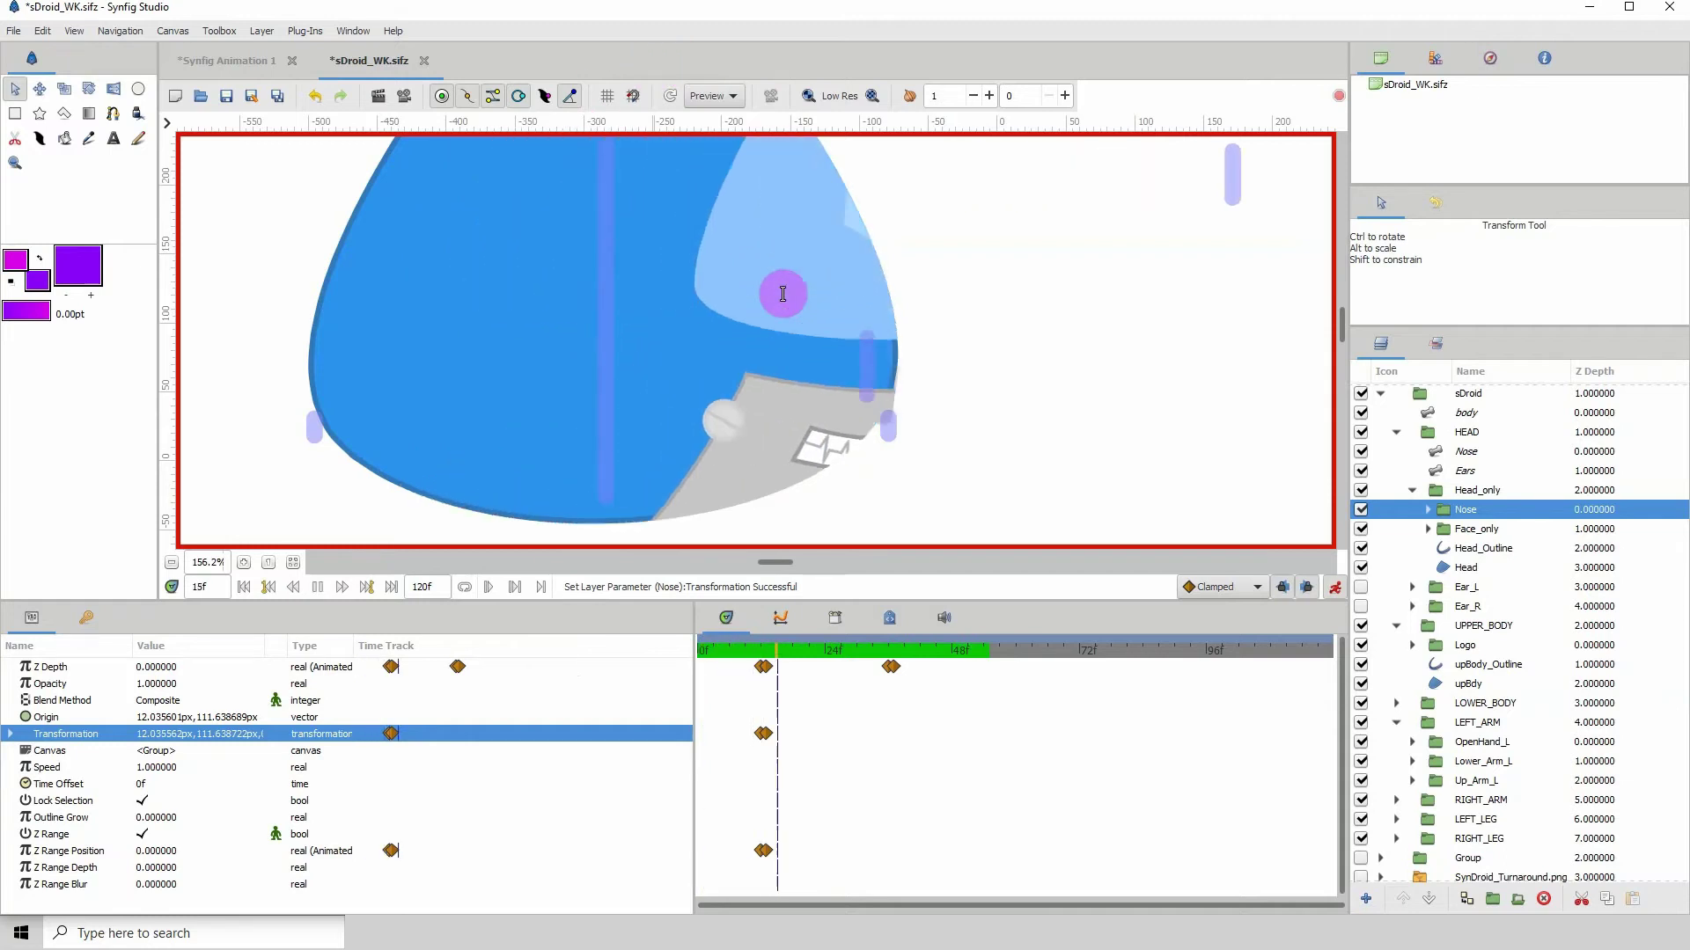
{"action": "key", "text": "ctrl+p"}
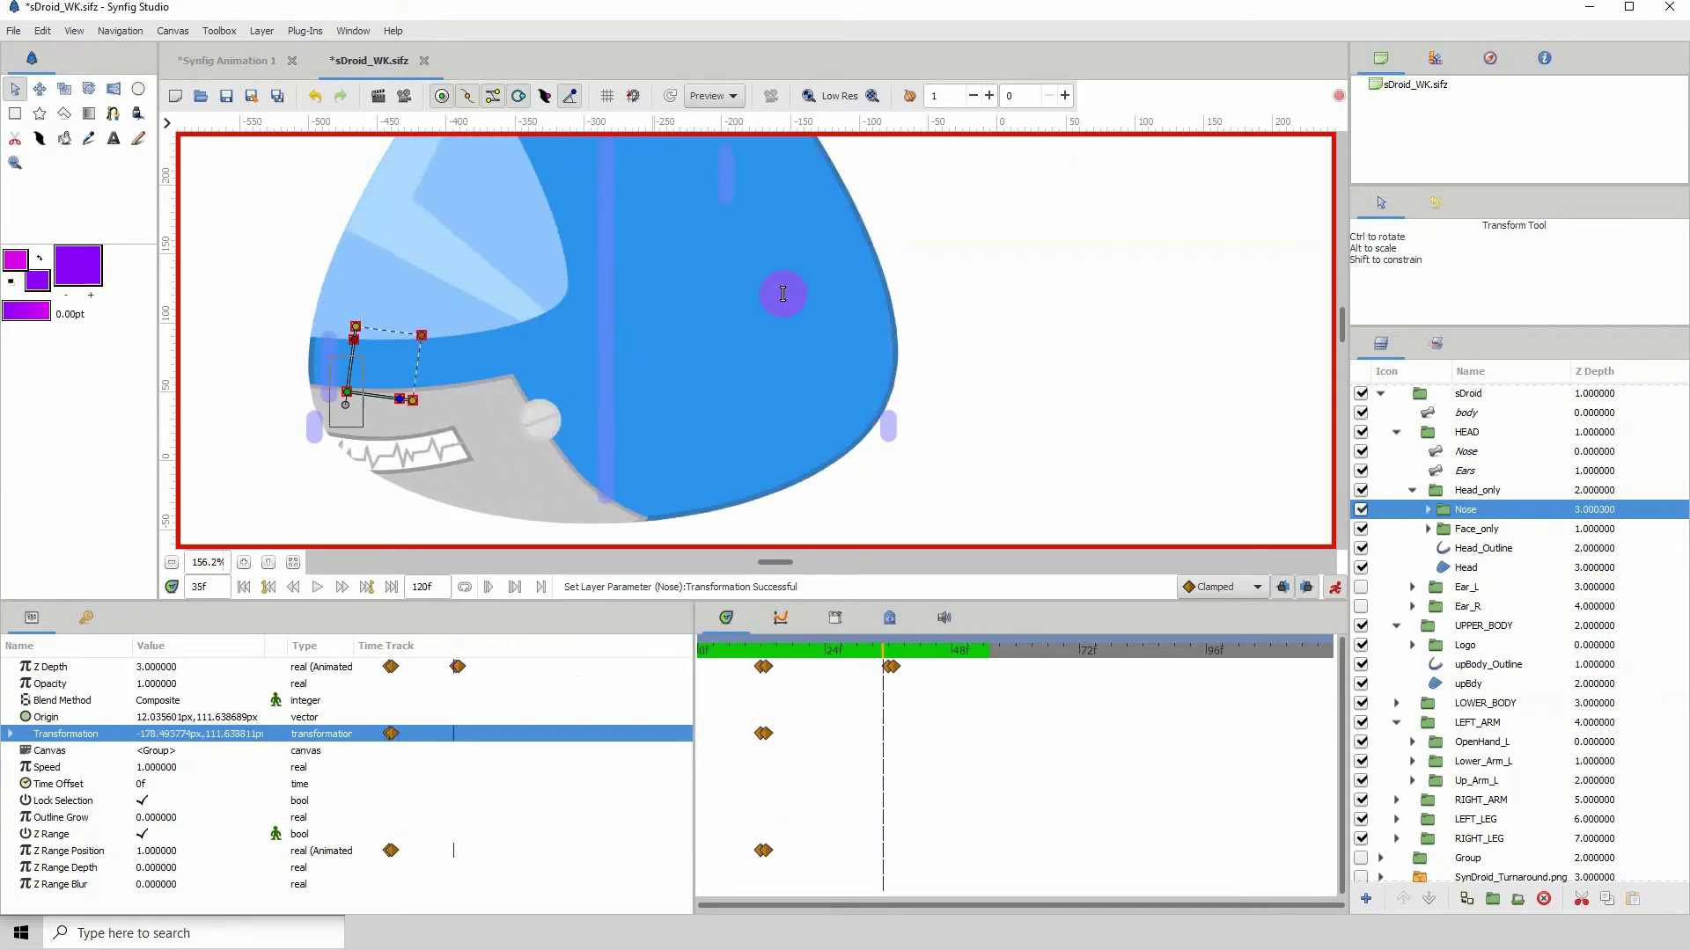
- Examine frame by frame, from 34 to 37, how the nose reappears at the opposite edge of the head
{"action": "left_click_drag", "start_coordinate": [375, 343], "coordinate": [624, 362]}
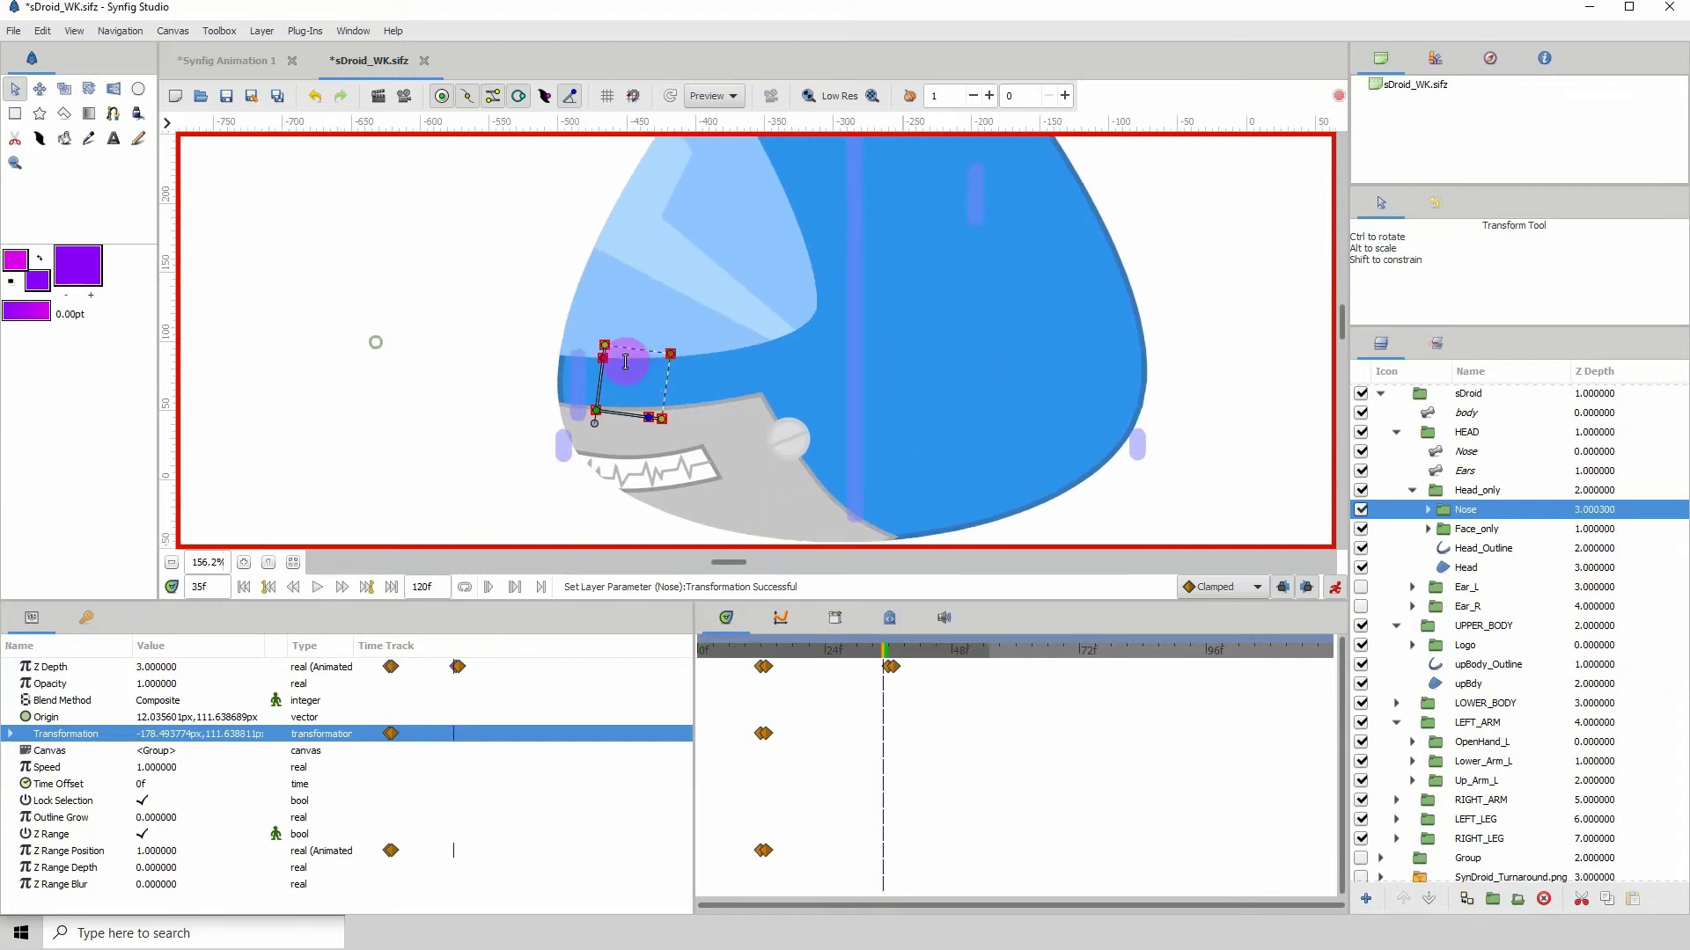
{"action": "left_click", "coordinate": [893, 651]}
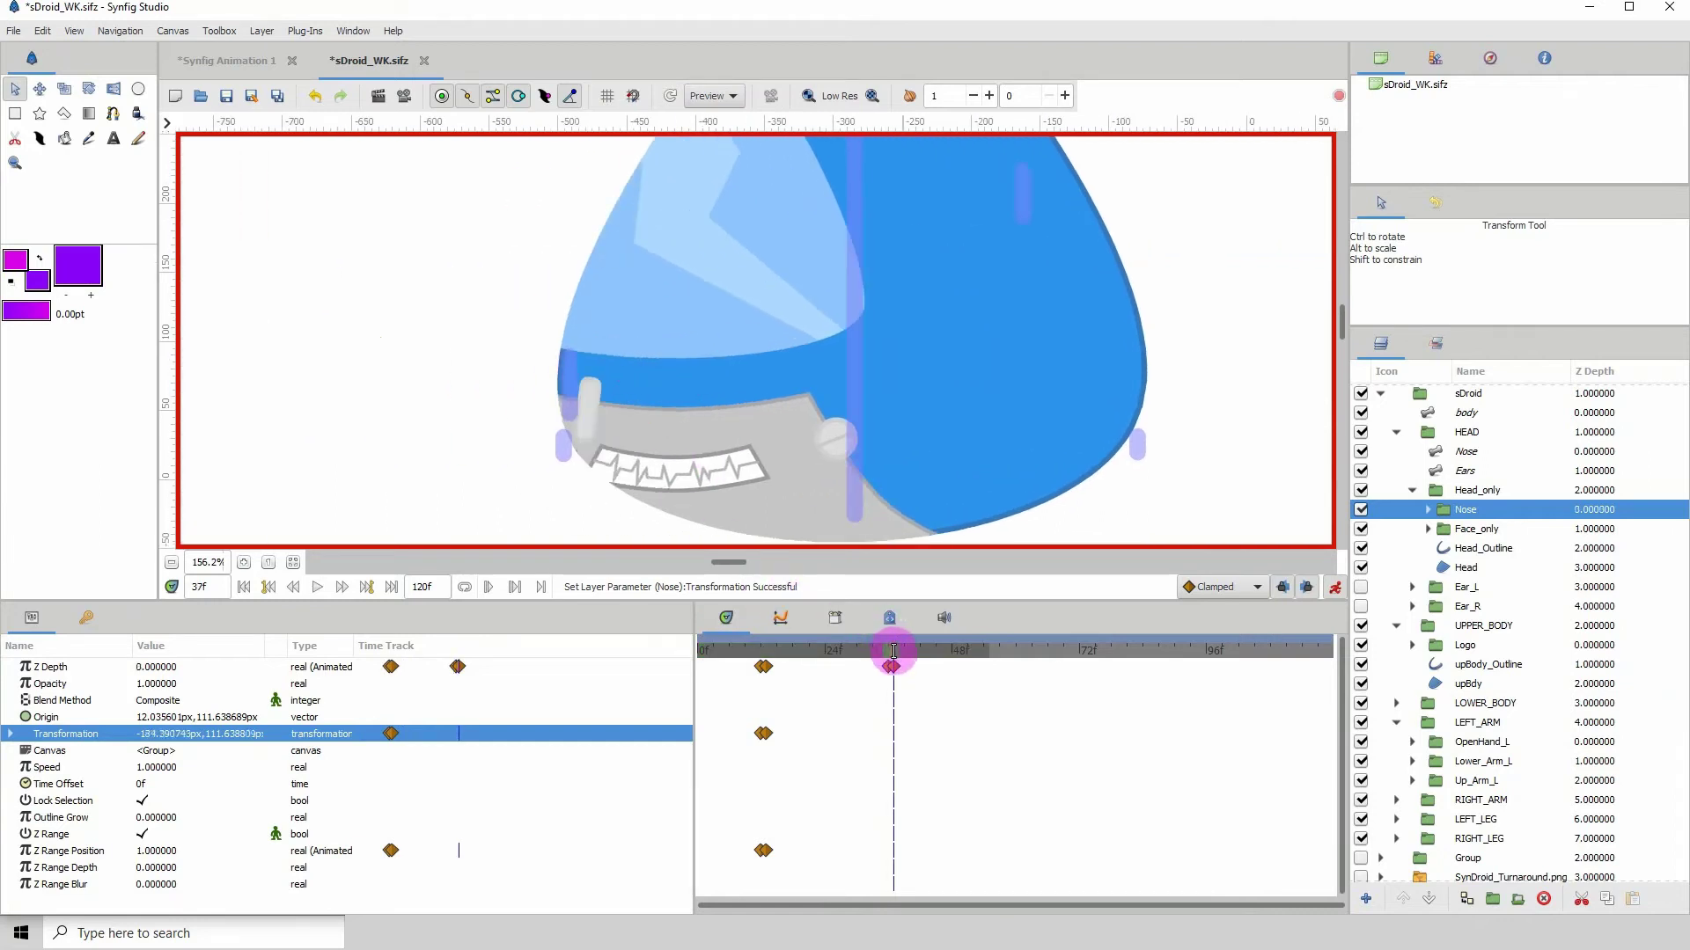
{"action": "left_click_drag", "start_coordinate": [893, 651], "coordinate": [887, 653]}
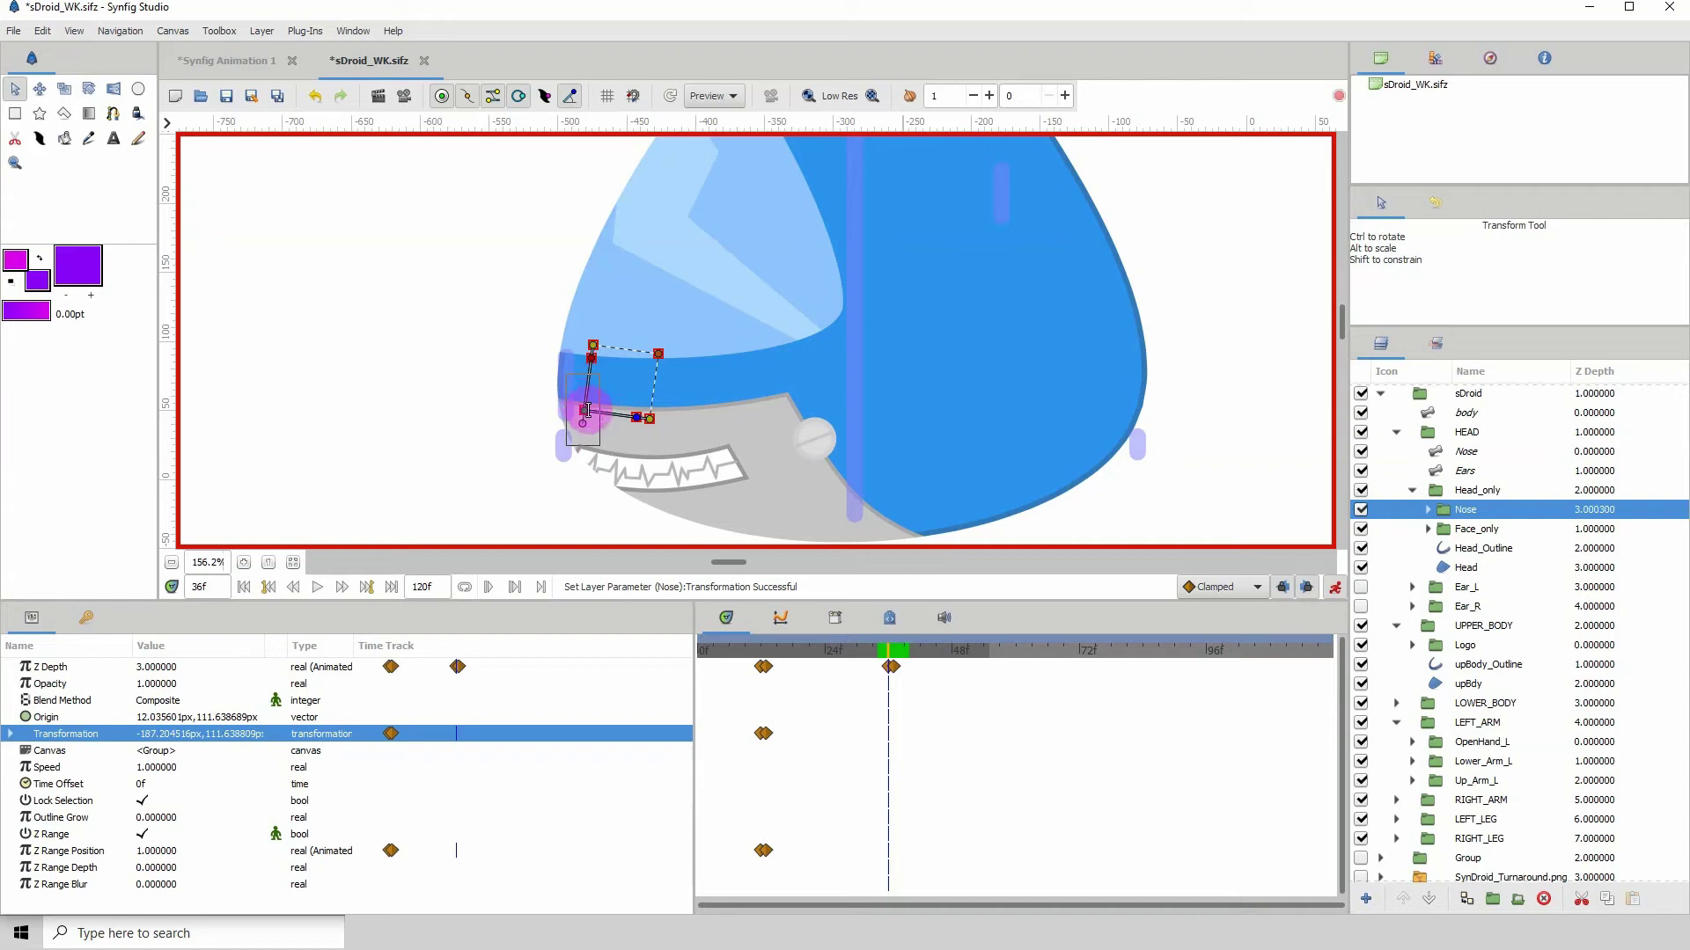
{"action": "scroll", "coordinate": [669, 355], "scroll_direction": "up", "scroll_amount": 1}
{"action": "scroll", "coordinate": [669, 356], "scroll_direction": "down", "scroll_amount": 1}
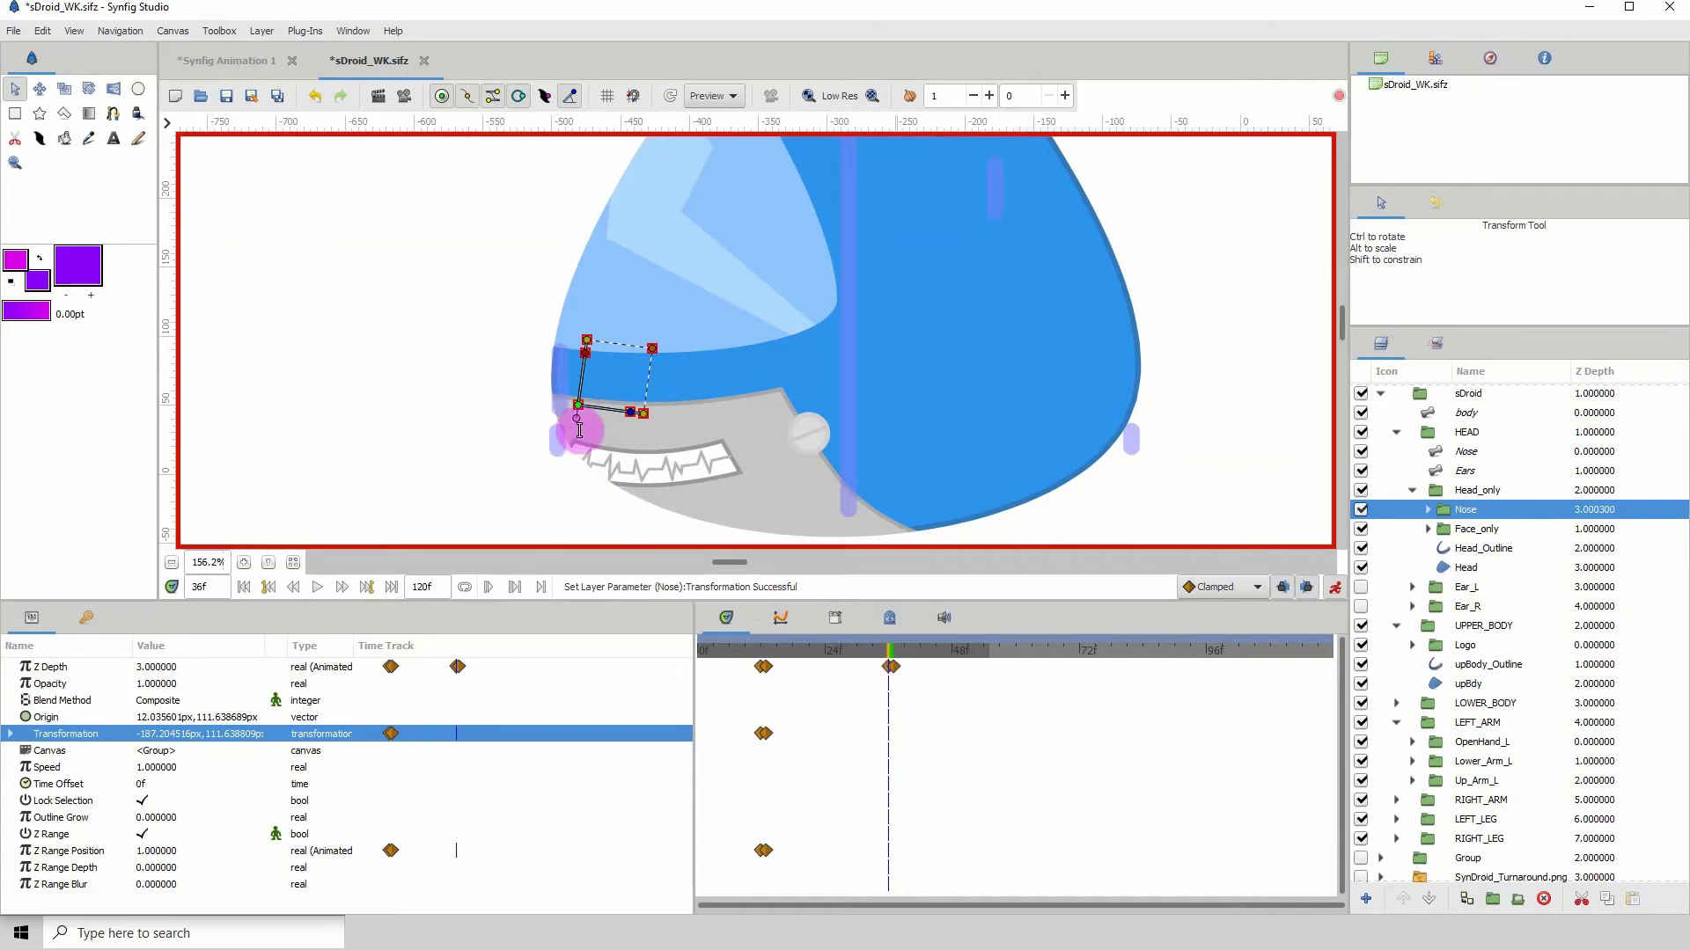
{"action": "key", "text": "comma"}
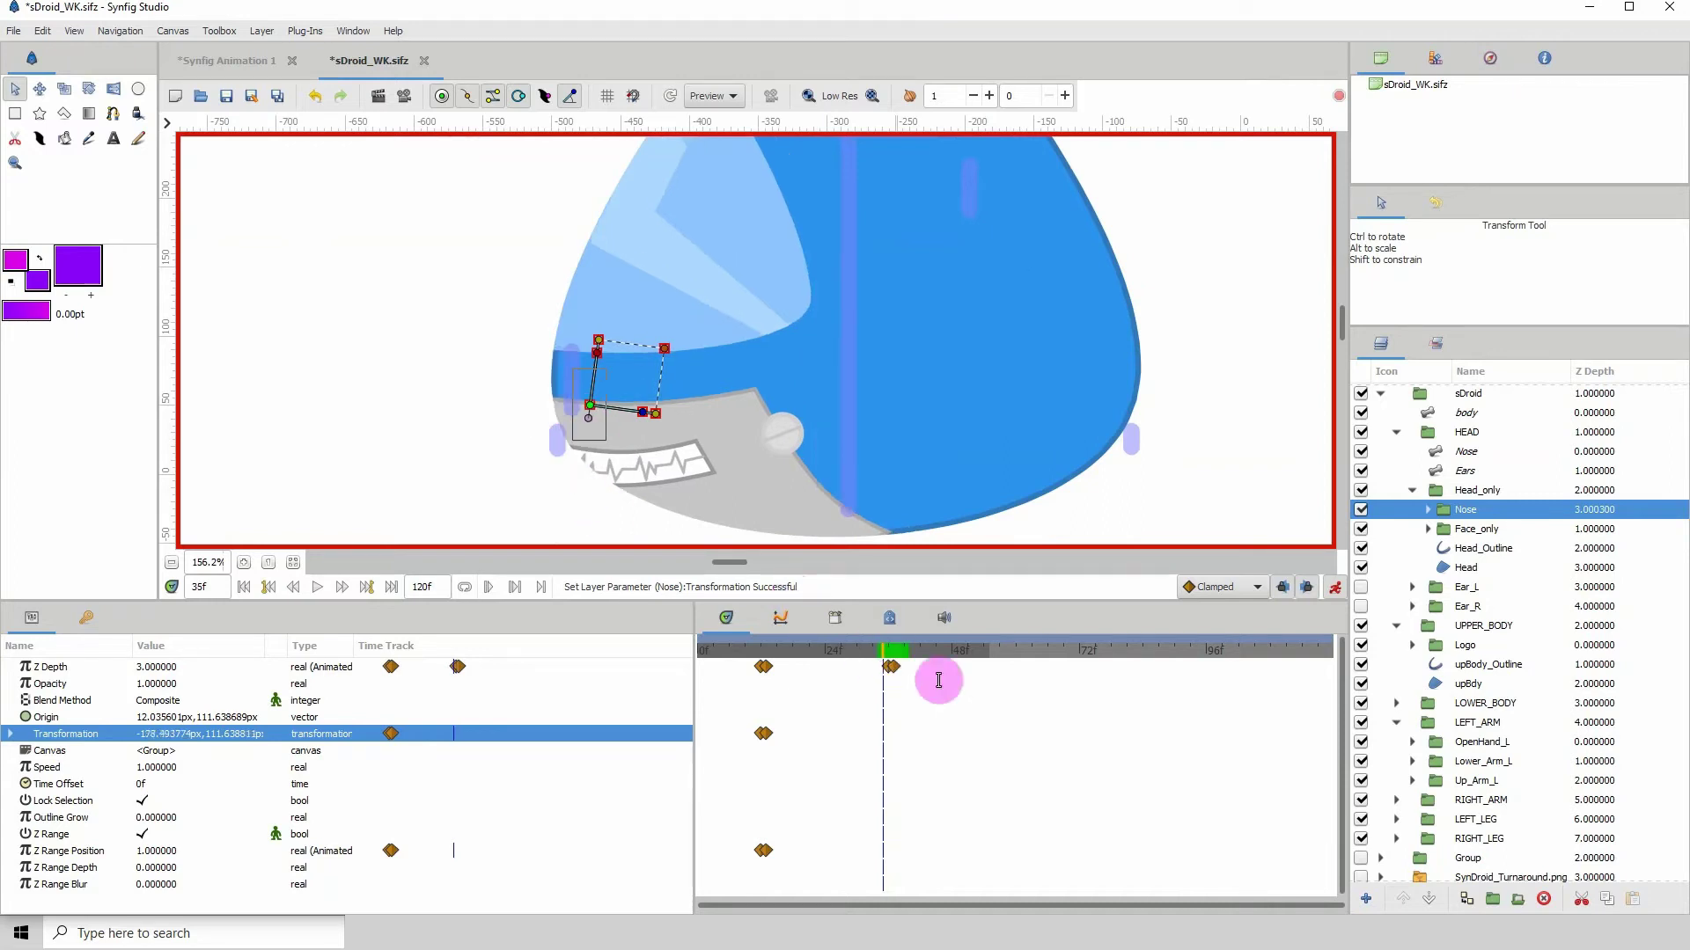
{"action": "key", "text": "period"}
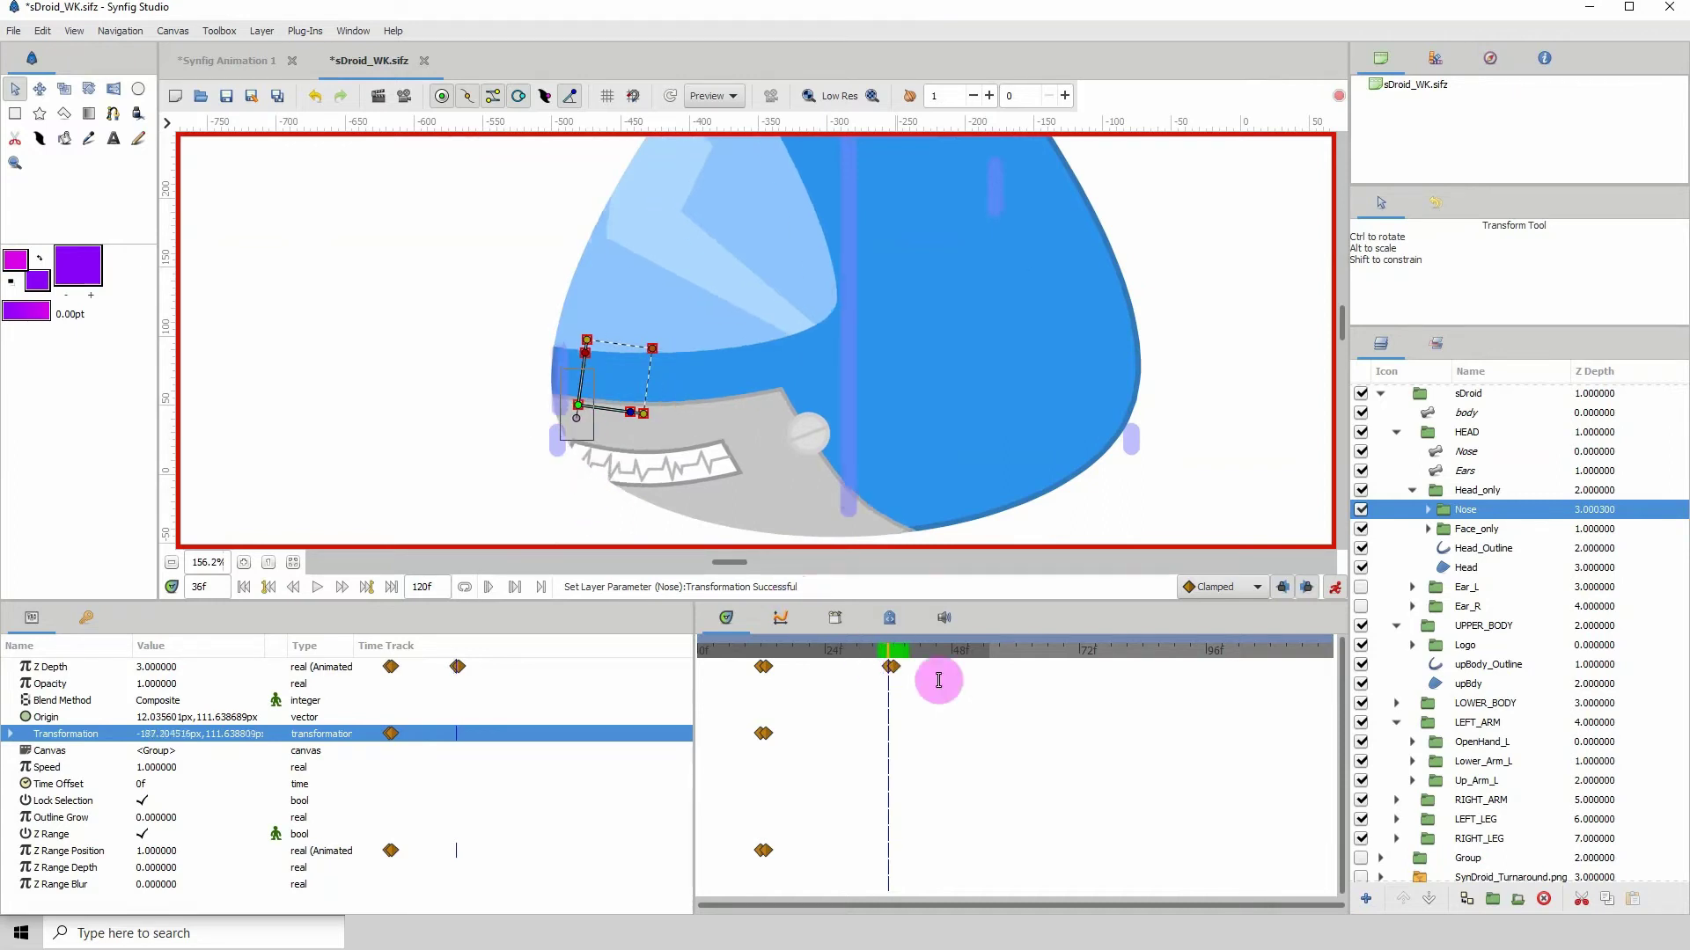
{"action": "key", "text": "period"}
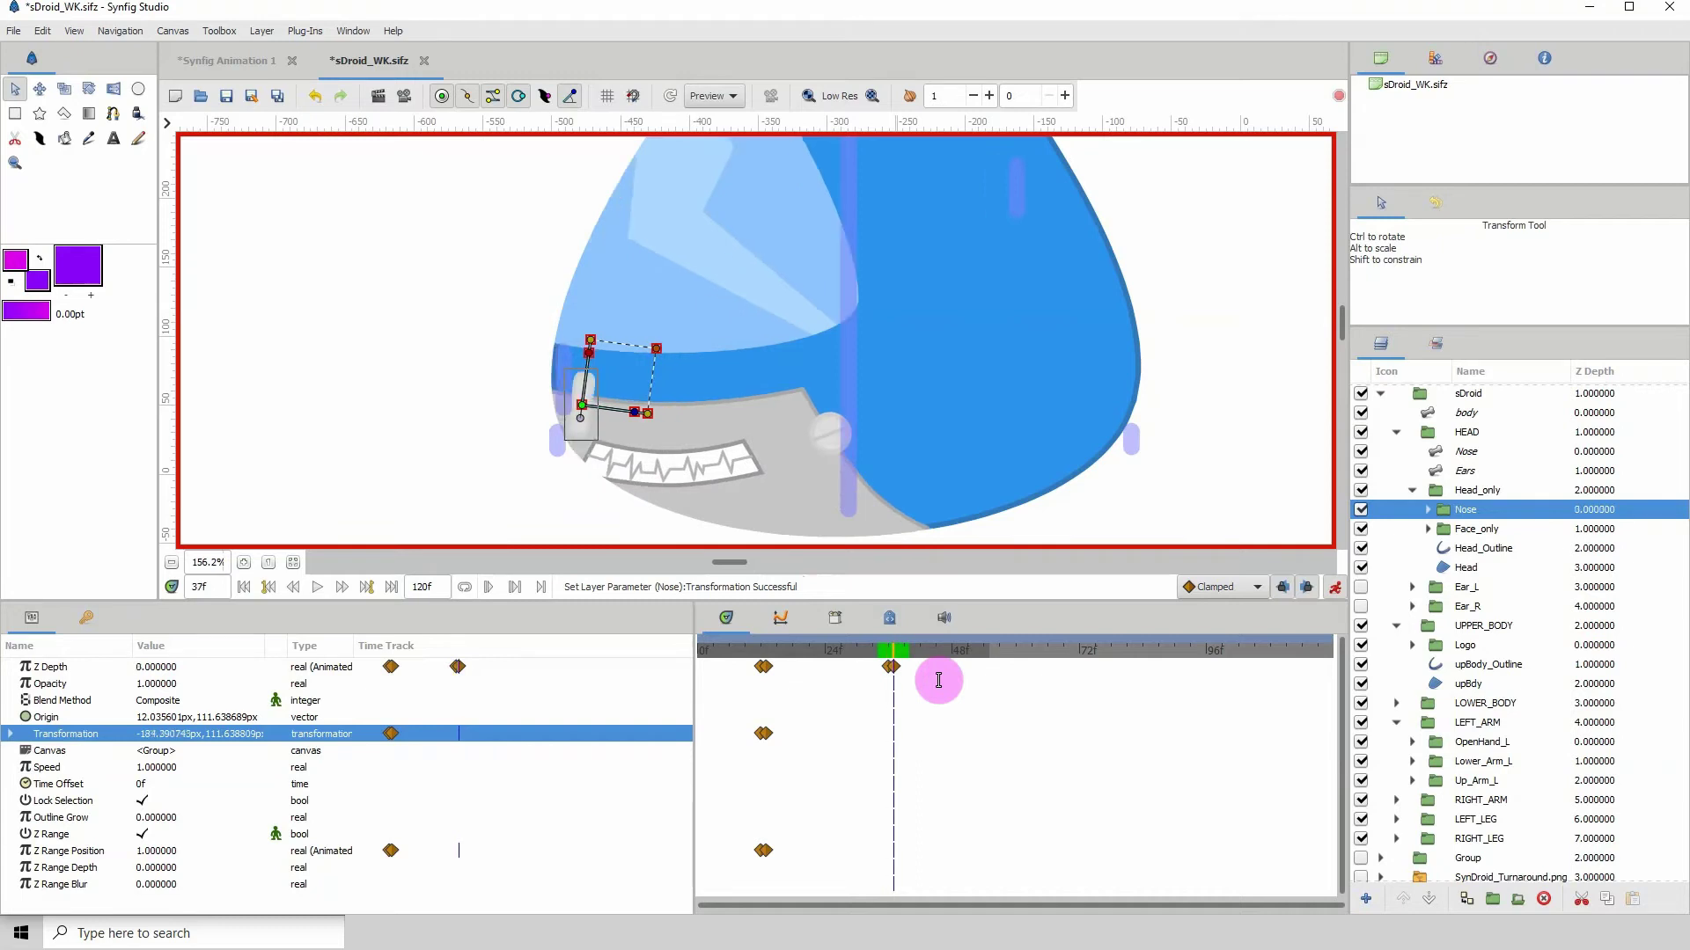
{"action": "key", "text": "comma"}
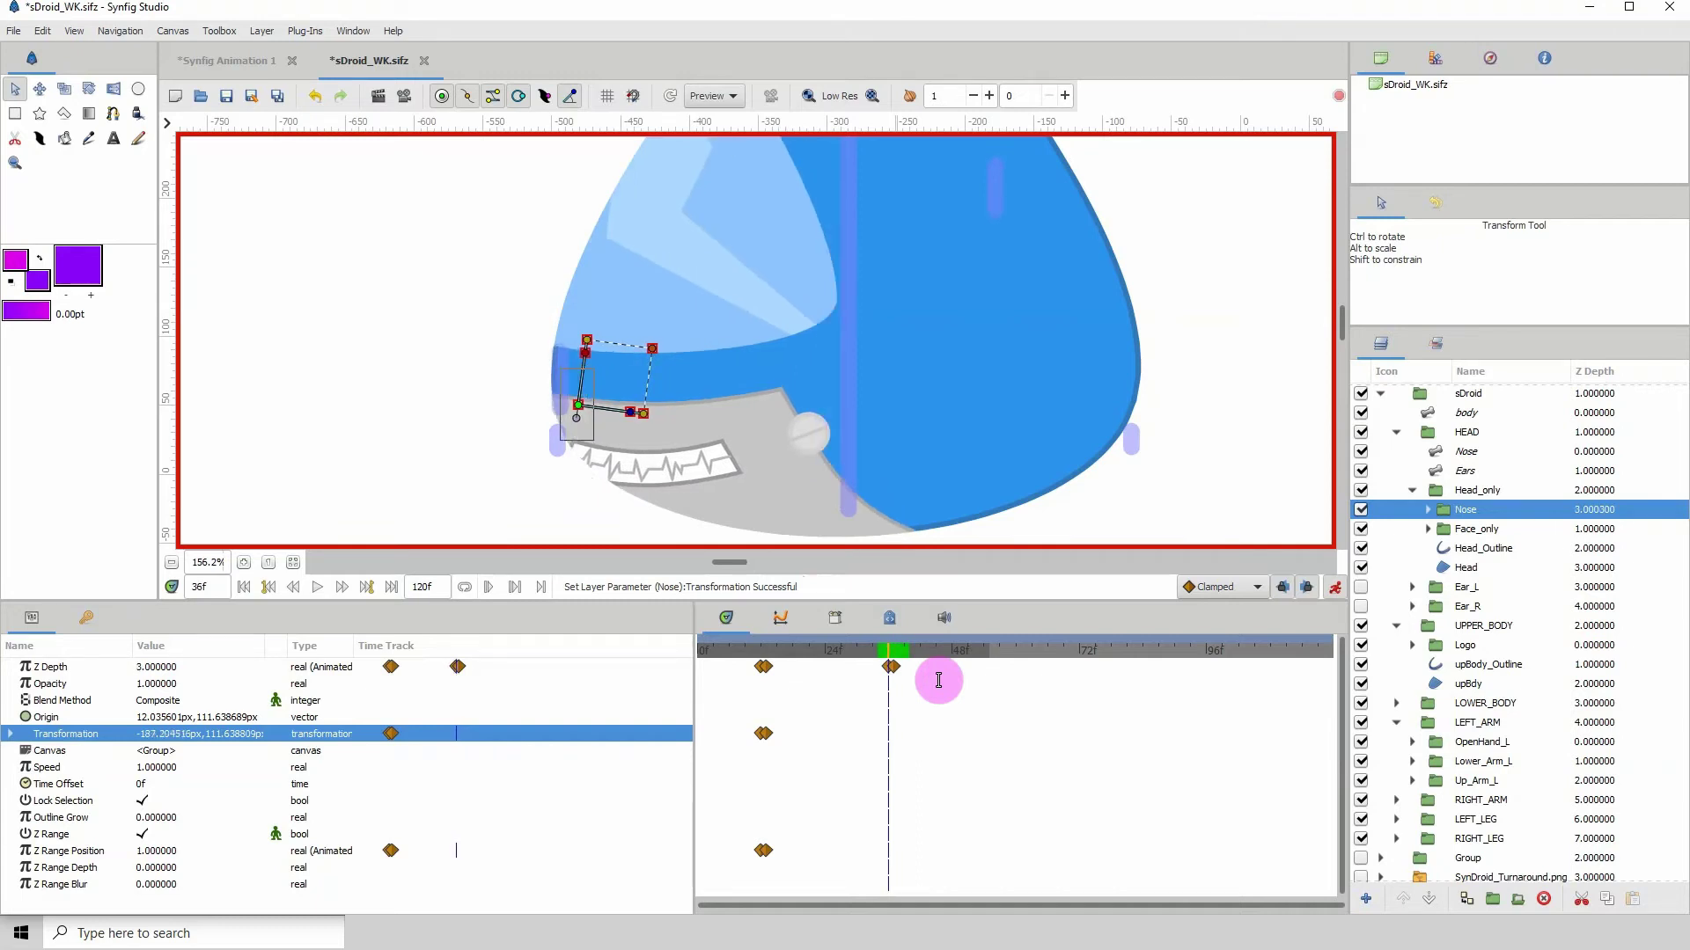
{"action": "key", "text": "comma"}
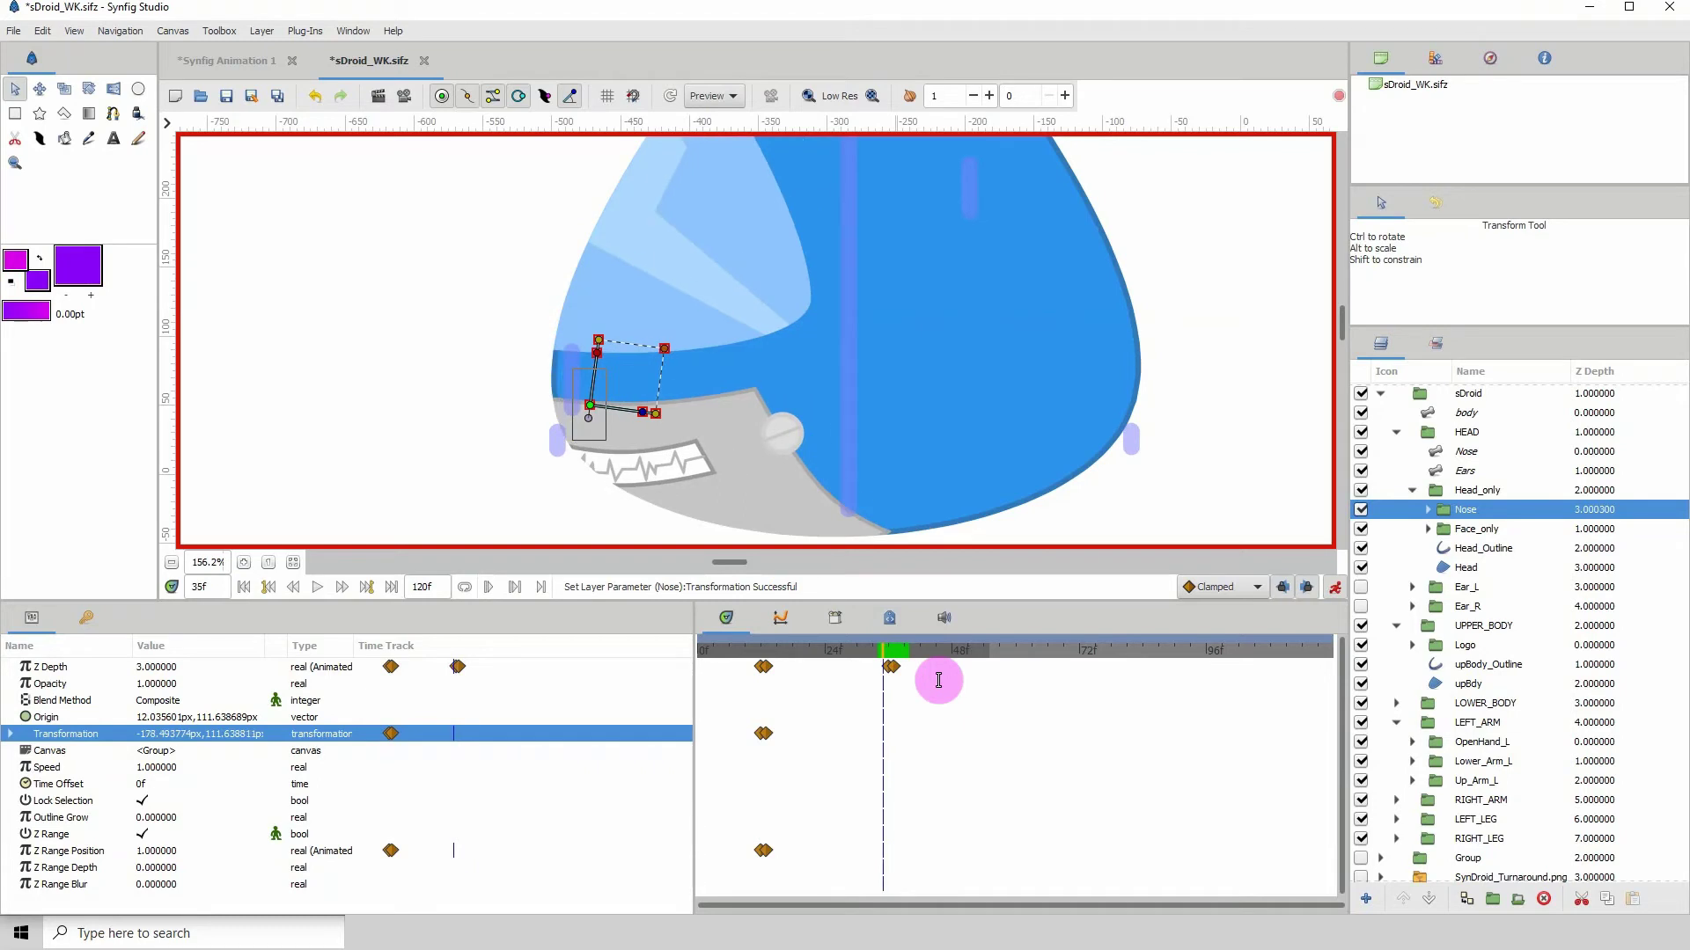
{"action": "key", "text": "comma"}
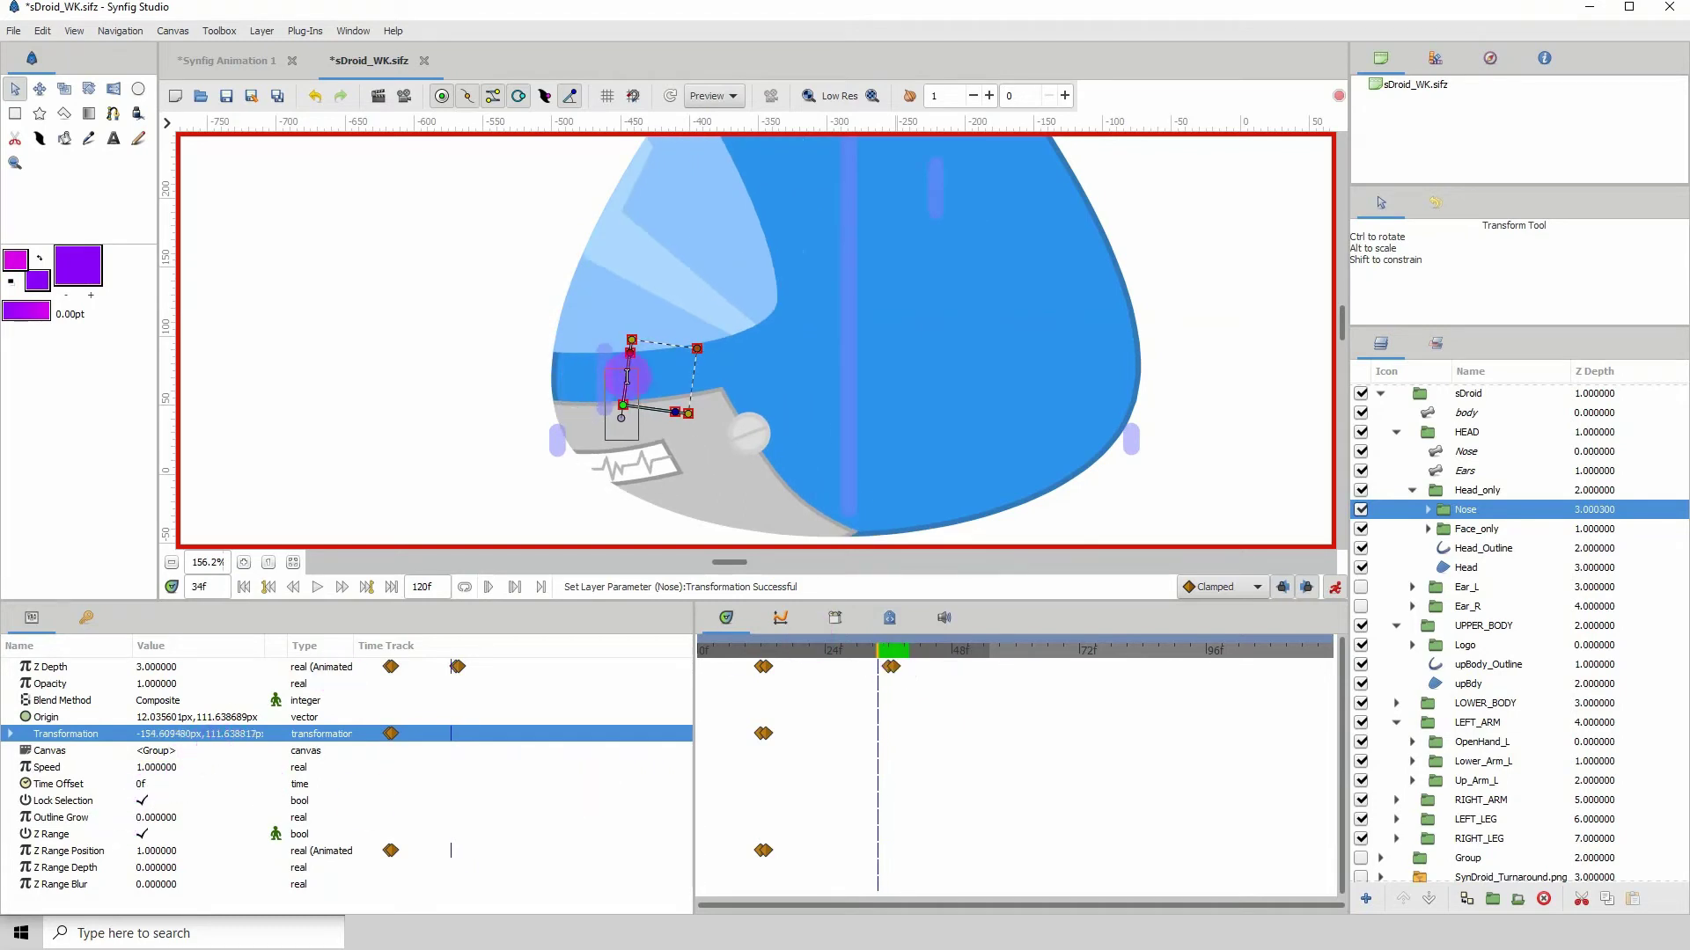
- Add a Transformation keyframe holding the Nose group at frame 34, and at frame 35 move it outward to an X position of about -204.7 px
{"action": "left_click", "coordinate": [666, 419]}
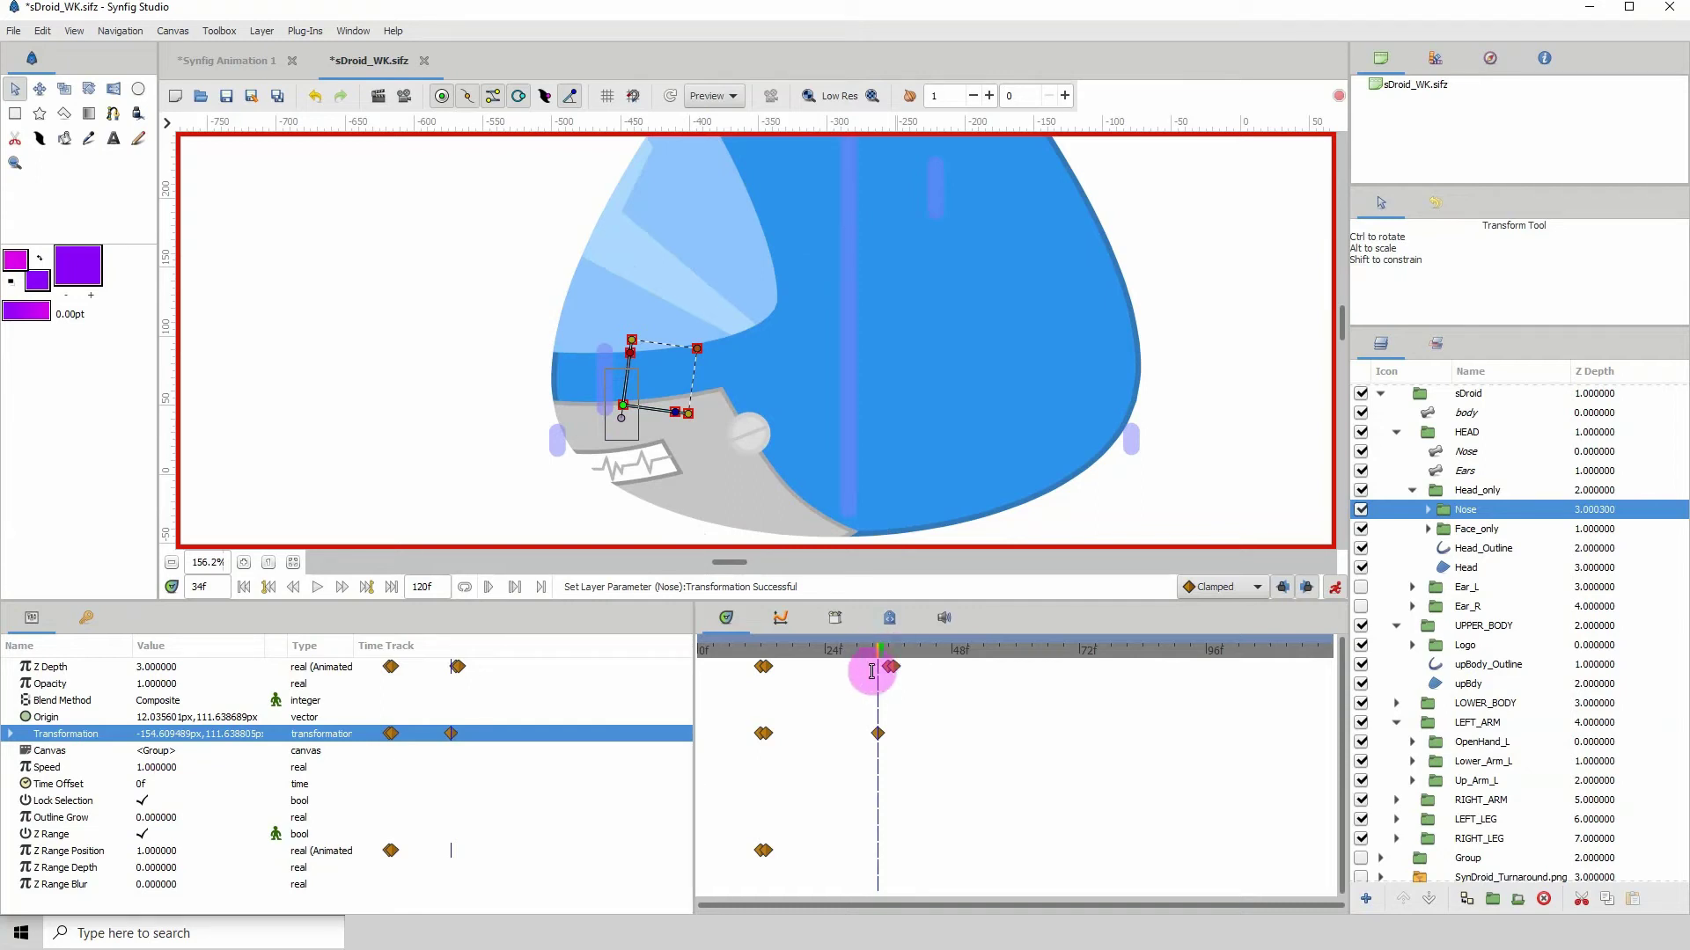
{"action": "key", "text": "ctrl+period"}
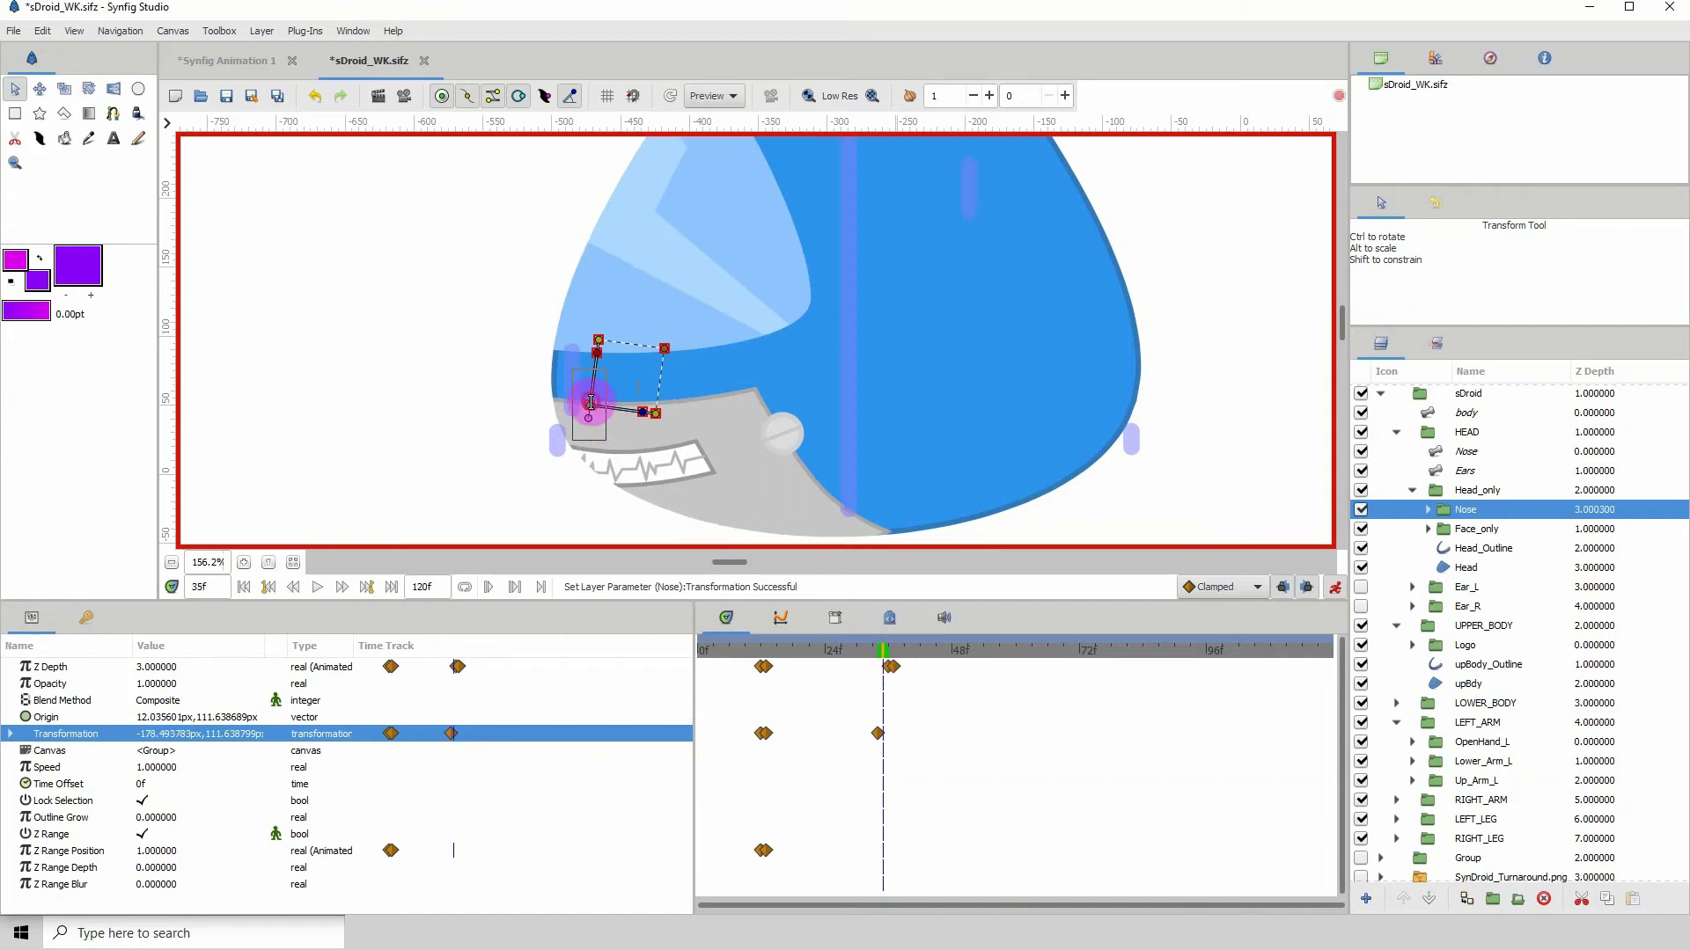
{"action": "mouse_move", "coordinate": [591, 402]}
{"action": "left_mouse_down"}
{"action": "mouse_move", "coordinate": [555, 402]}
{"action": "mouse_move", "coordinate": [589, 402]}
{"action": "left_mouse_up"}
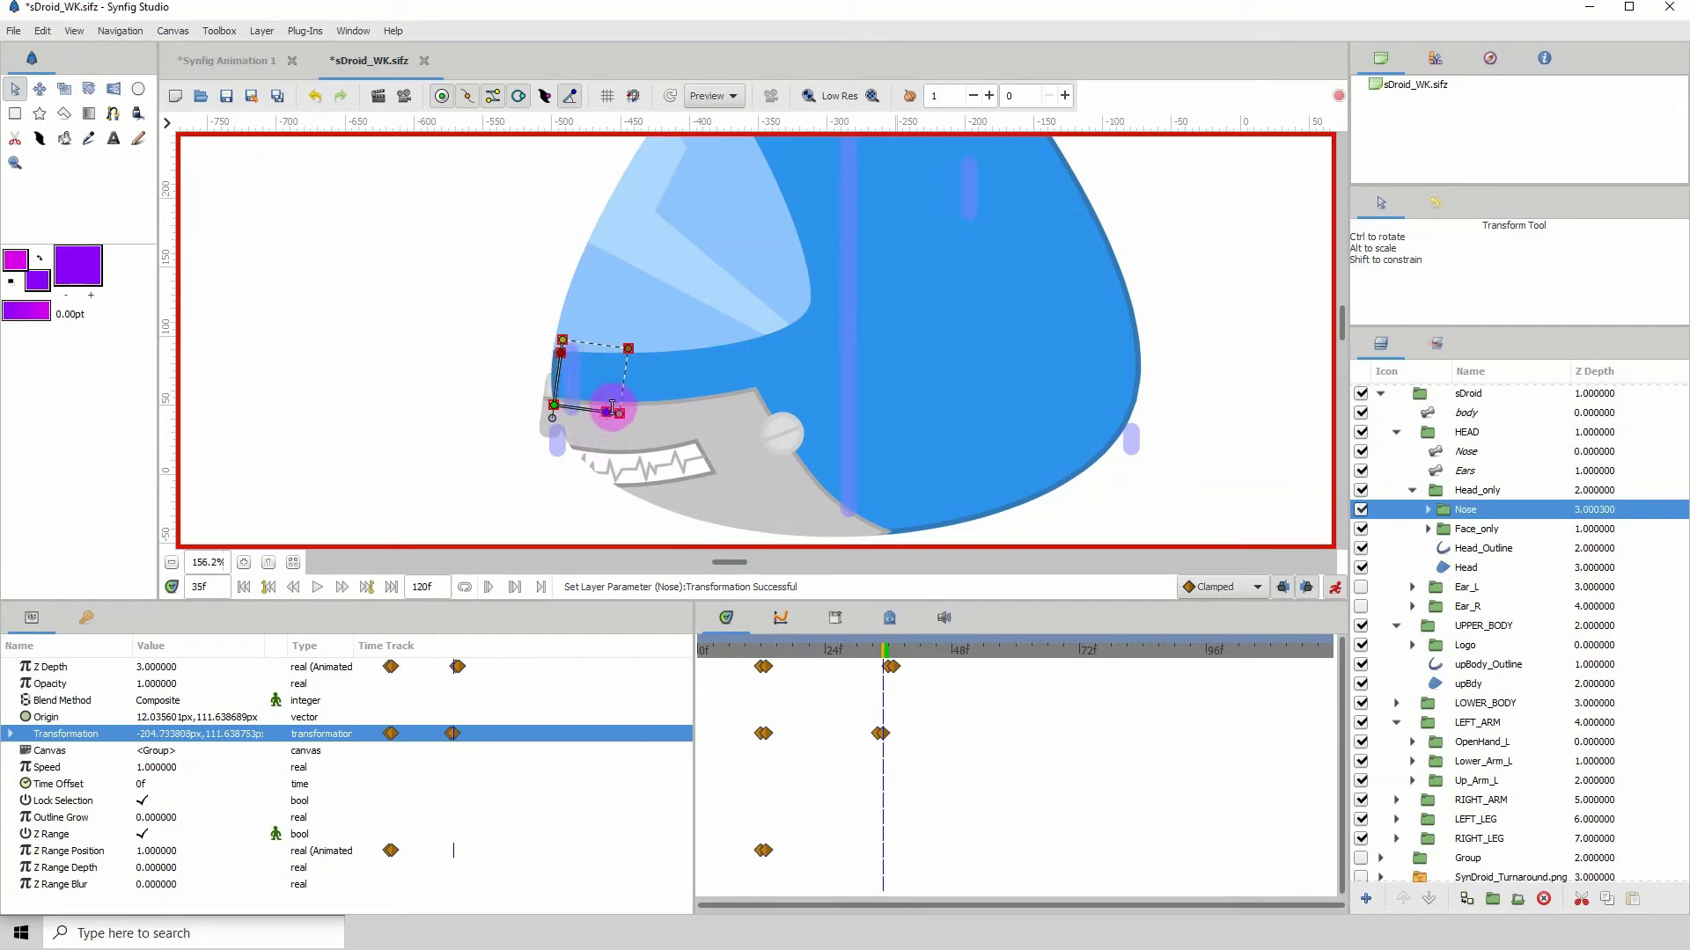
- At frame 35, tilt the Nose group counterclockwise to follow the head's edge and nudge it to an X position of about -206.0 px
{"action": "key", "text": "comma"}
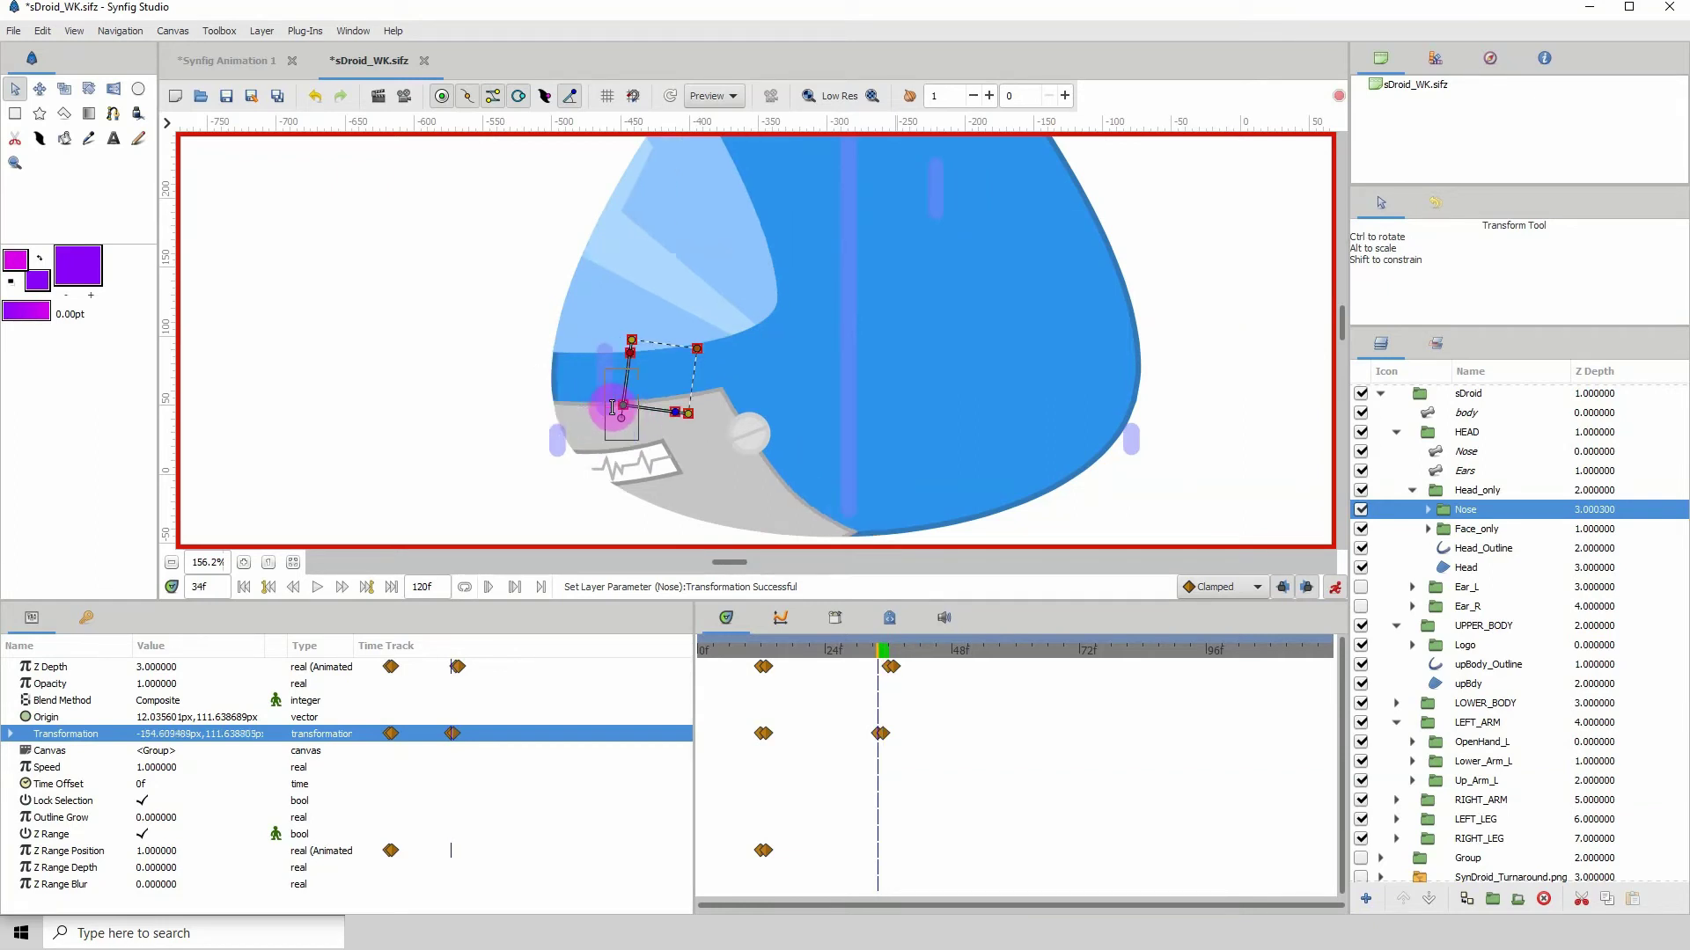
{"action": "left_click_drag", "start_coordinate": [613, 407], "coordinate": [678, 410]}
{"action": "key", "text": "period"}
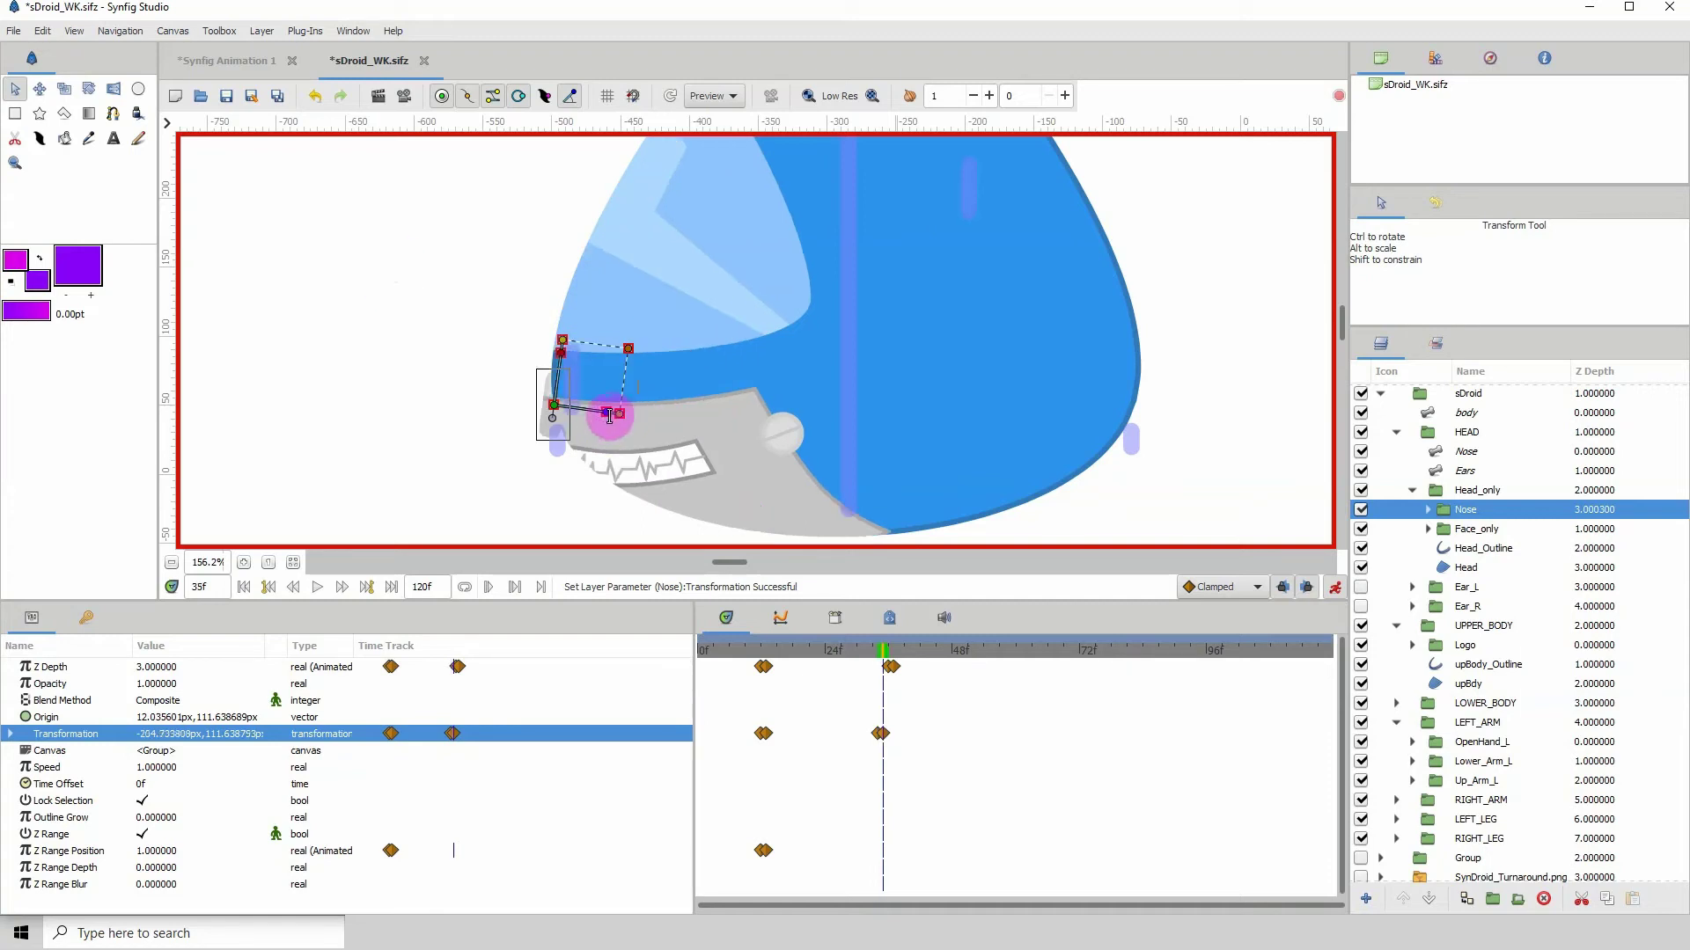
{"action": "left_click_drag", "start_coordinate": [619, 407], "coordinate": [619, 407]}
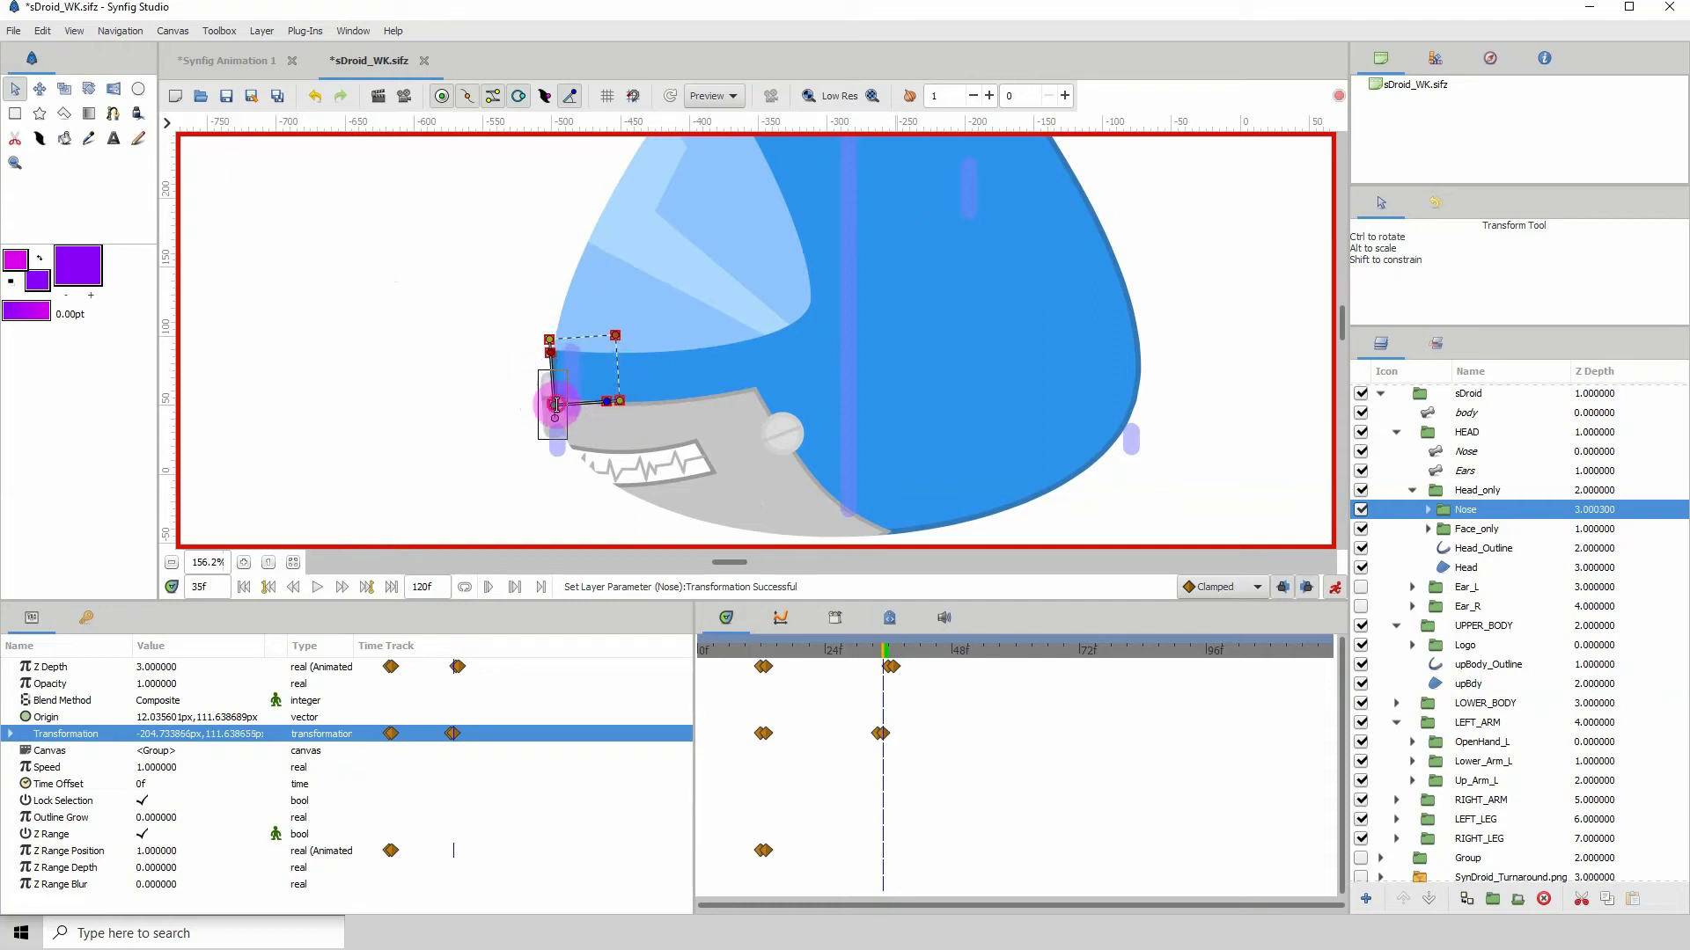
{"action": "left_click_drag", "start_coordinate": [704, 445], "coordinate": [704, 444]}
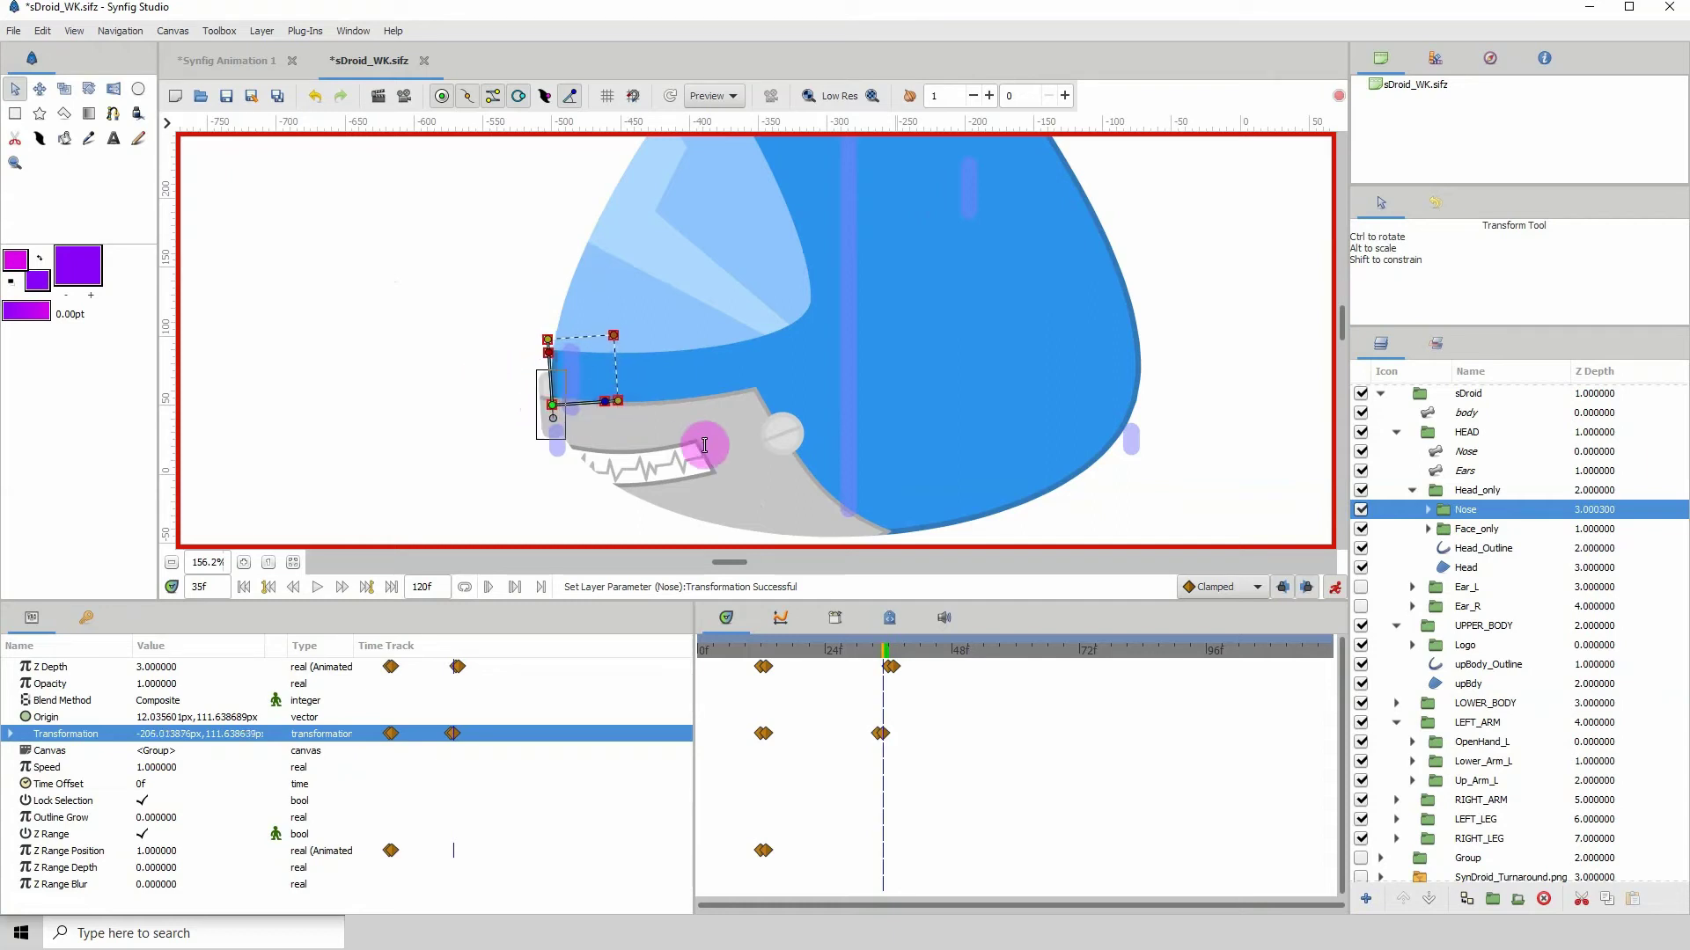
- Compare the nose across frames 34 to 37, and at frame 36 move the Nose group inward to an X position of about -209.6 px
{"action": "left_click", "coordinate": [891, 652]}
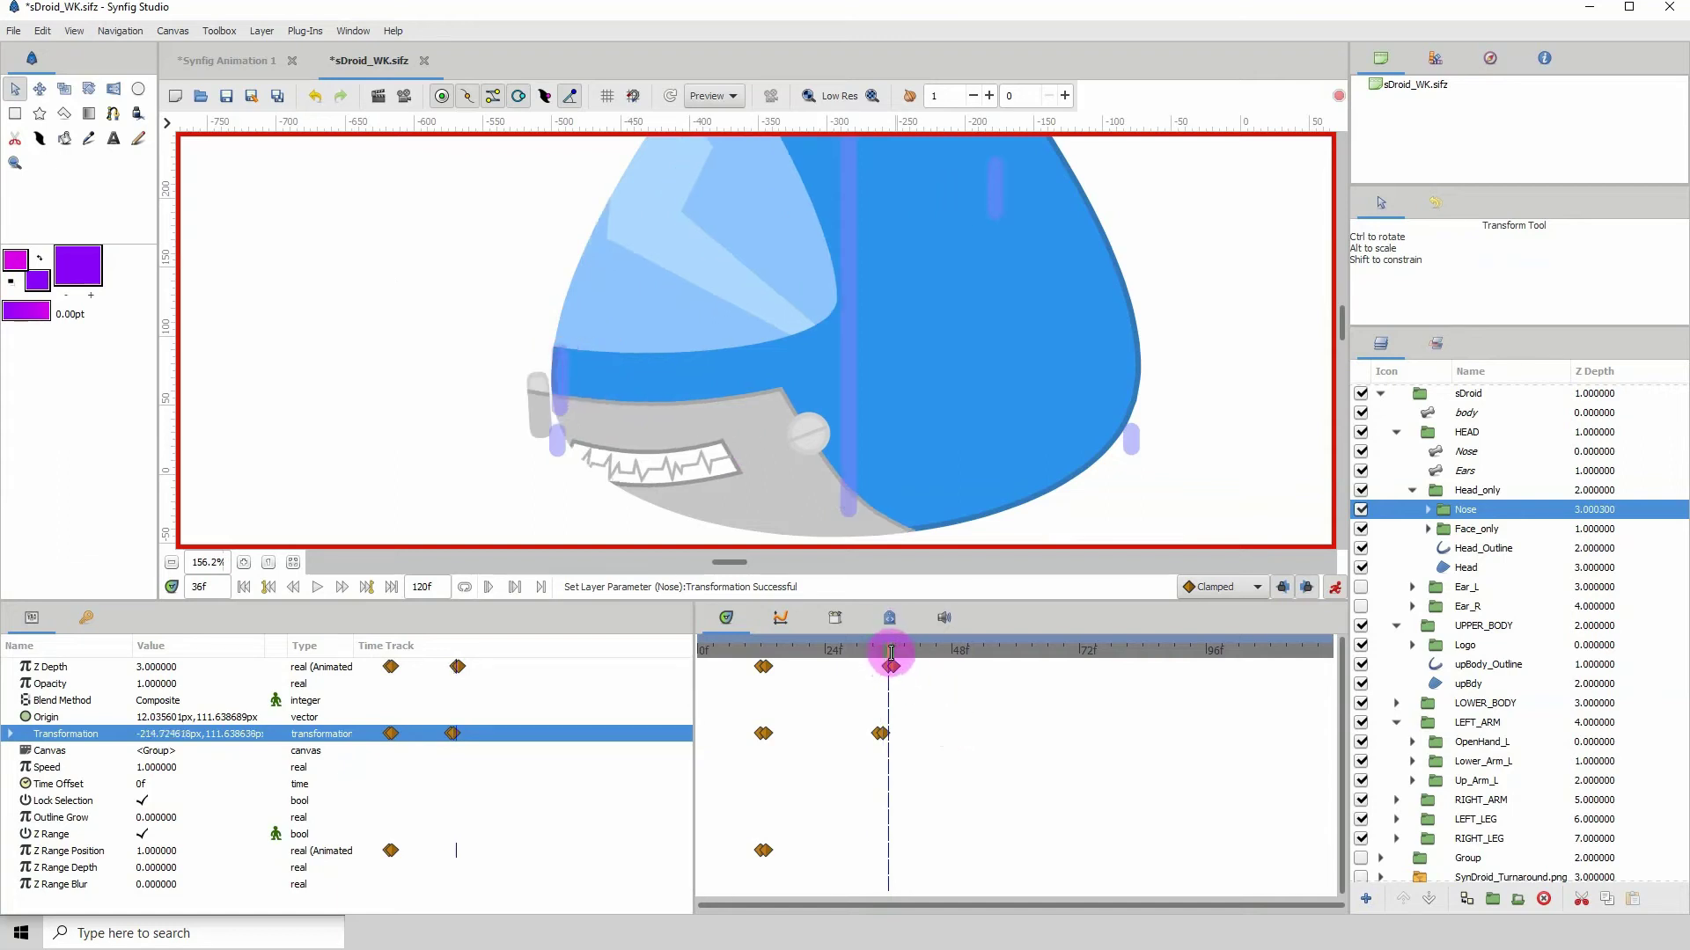
{"action": "left_click_drag", "start_coordinate": [889, 652], "coordinate": [884, 652]}
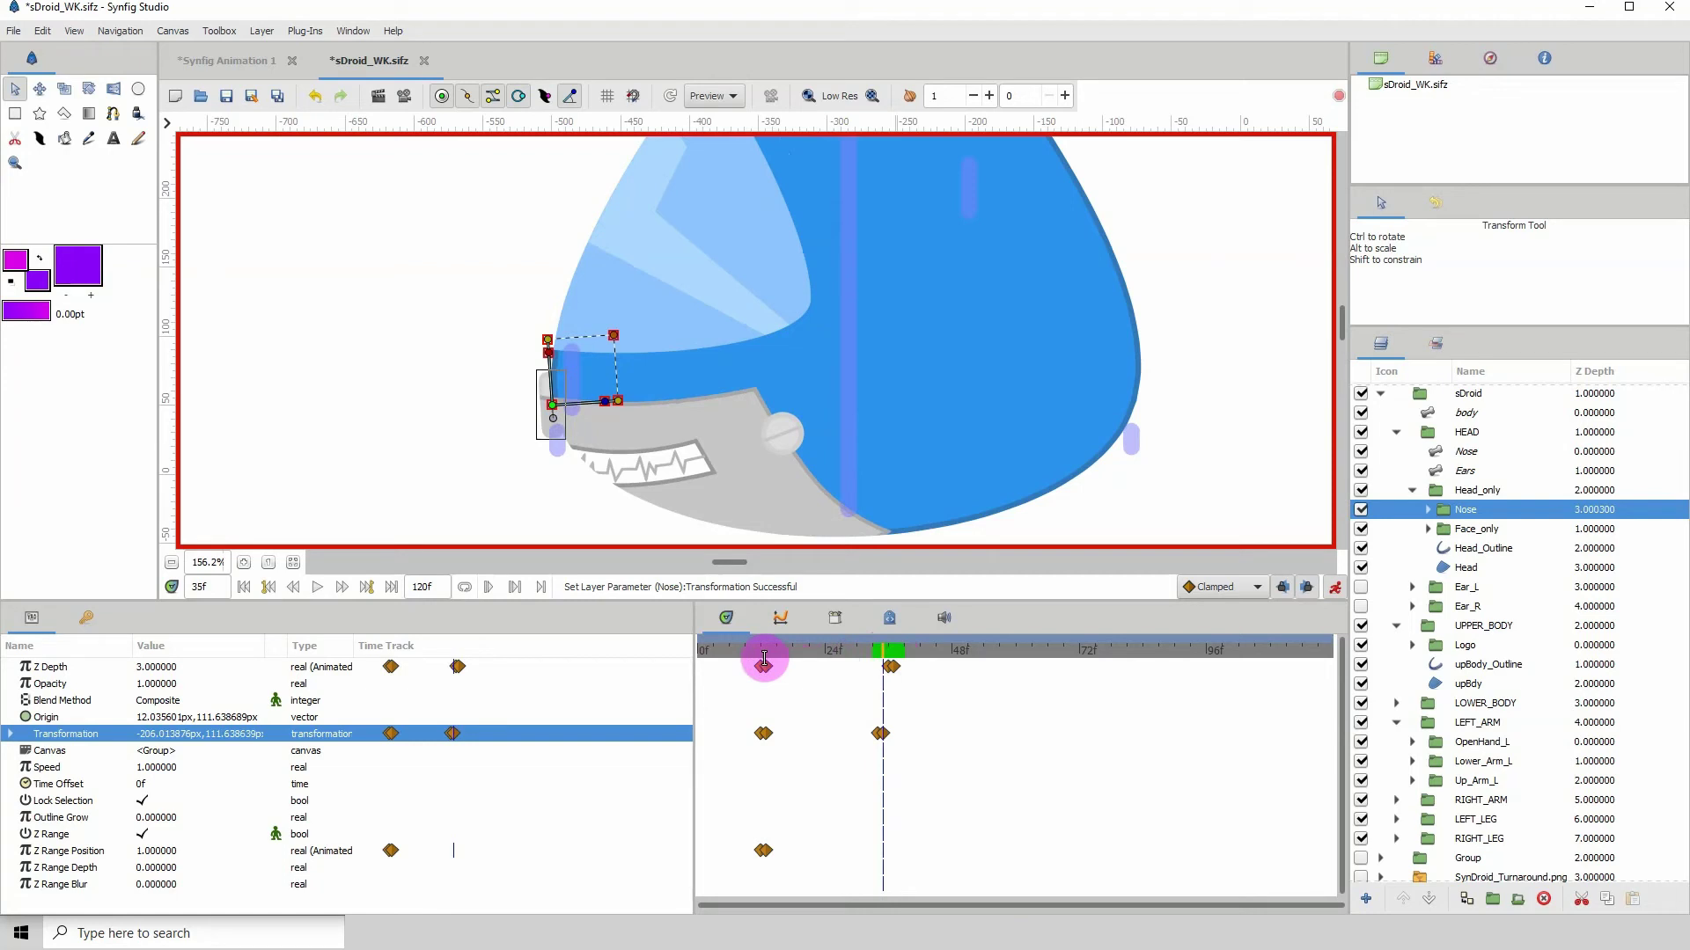
{"action": "left_click", "coordinate": [877, 652]}
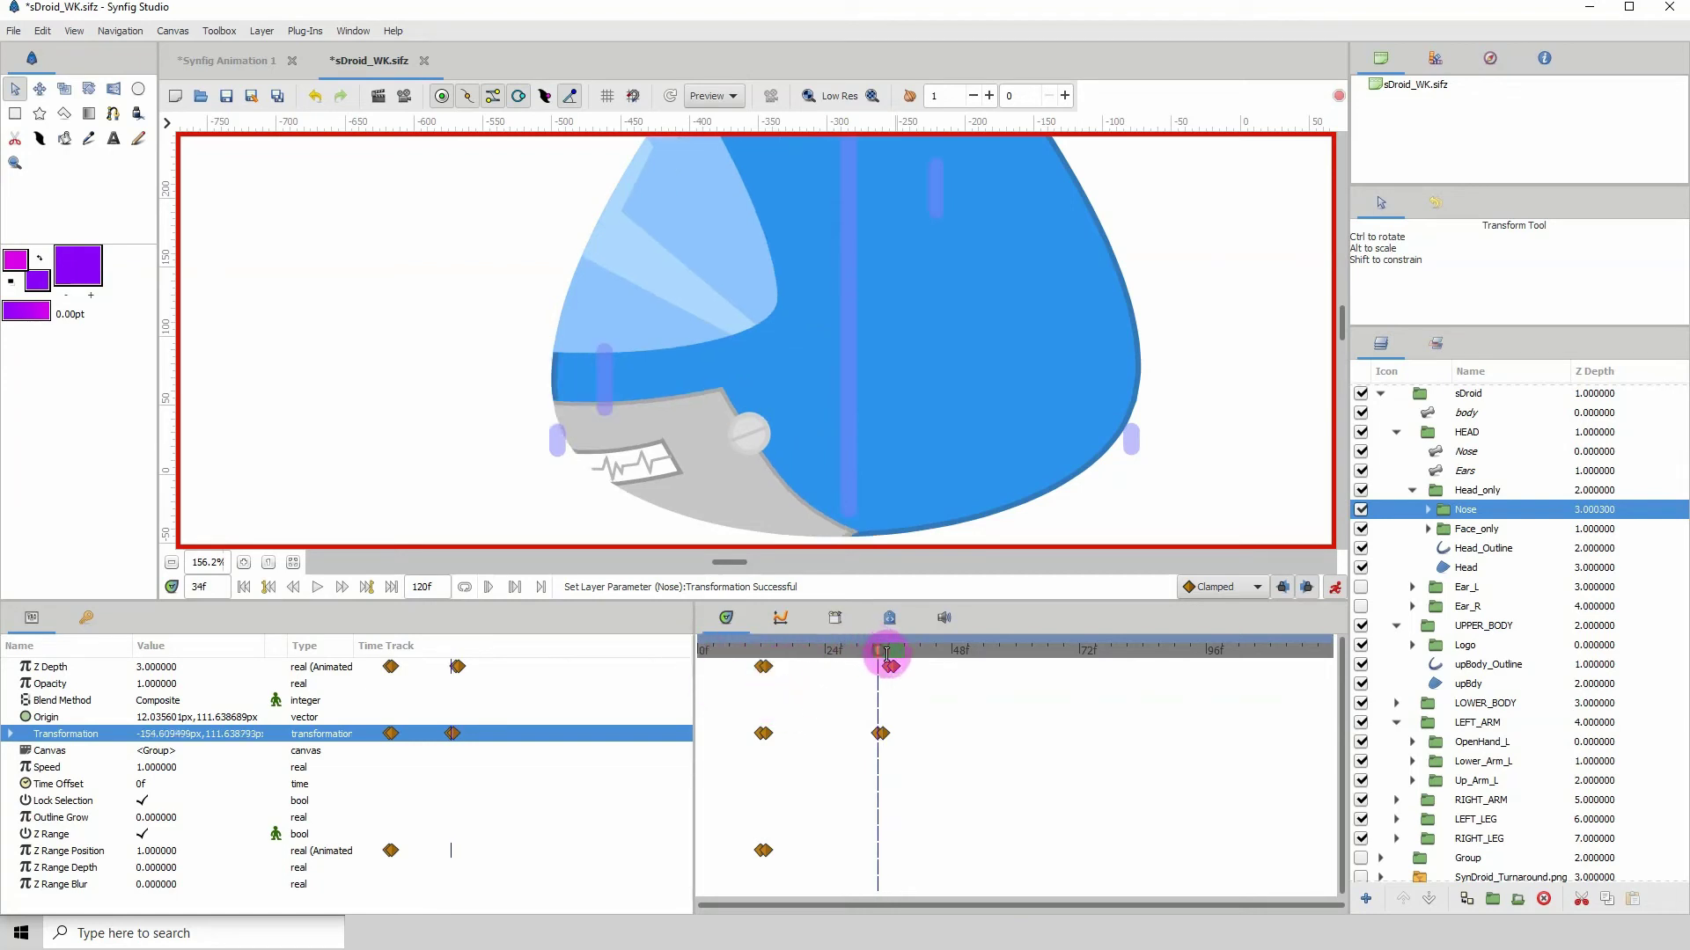
{"action": "left_click", "coordinate": [887, 652]}
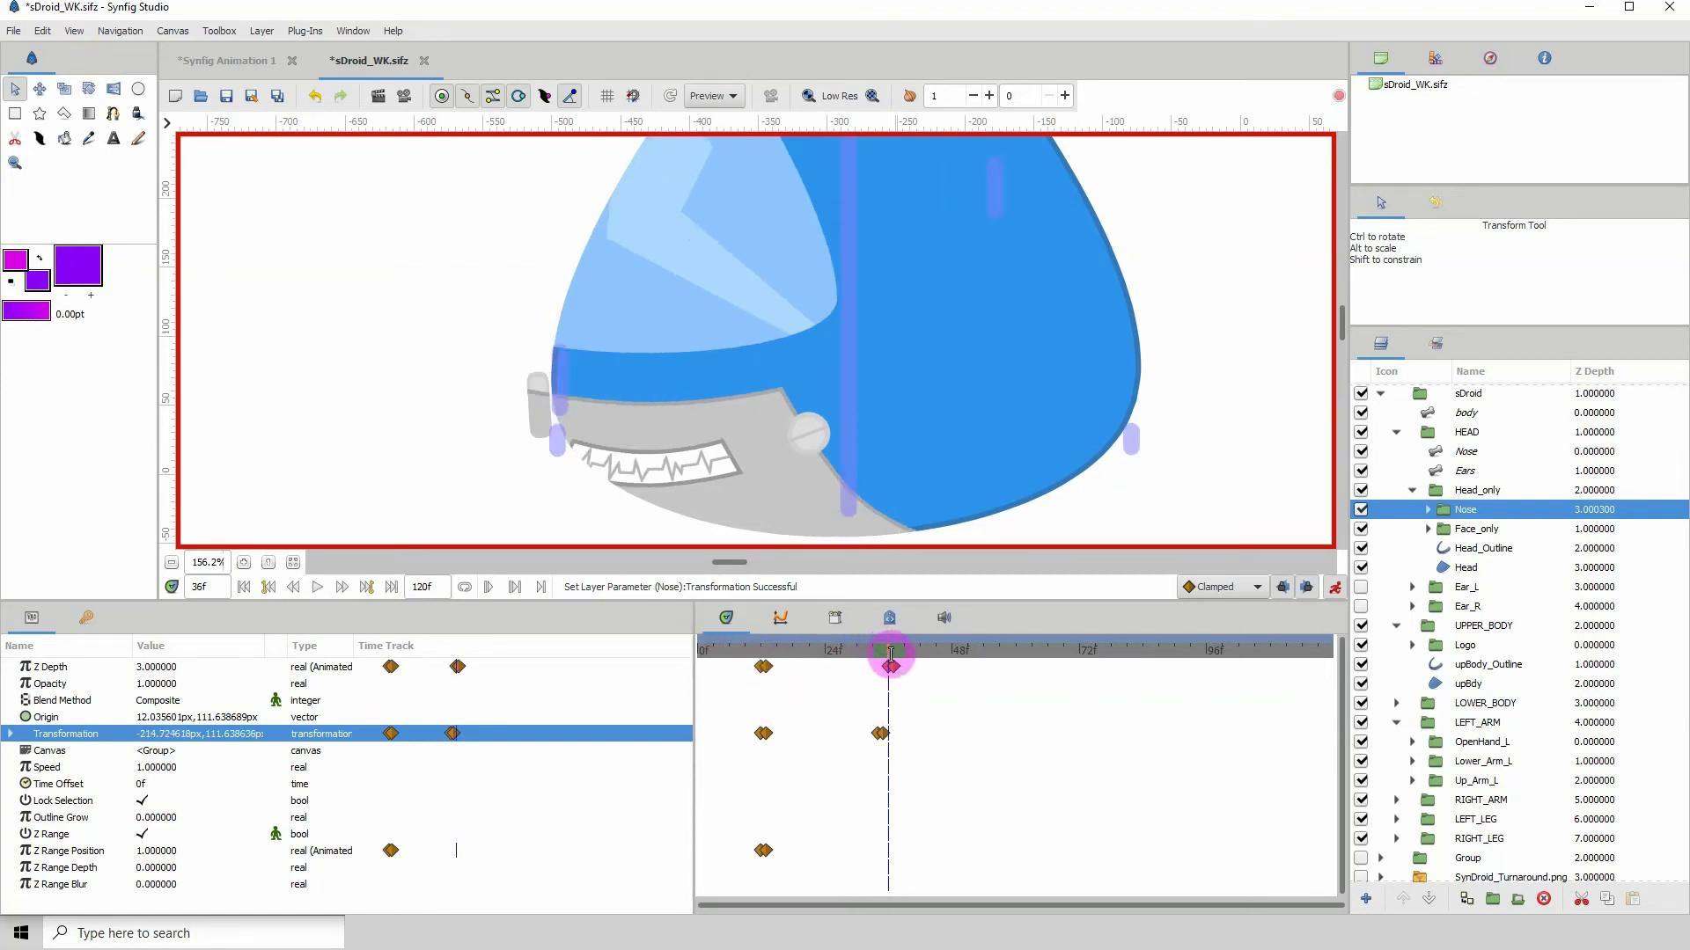
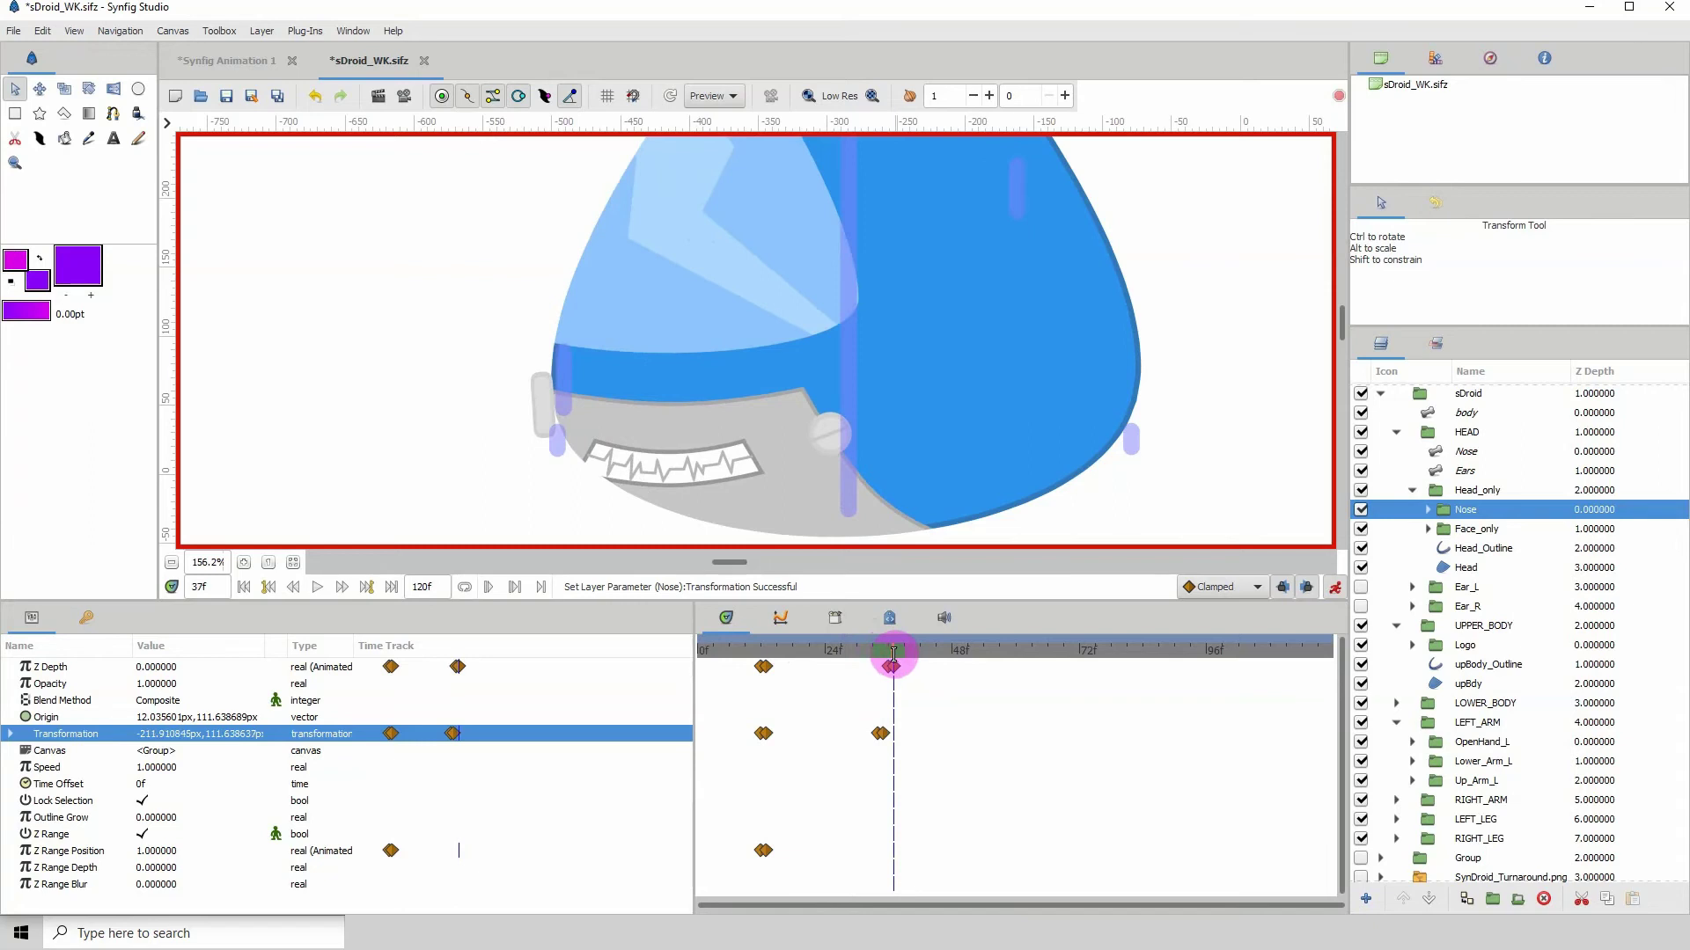
{"action": "left_click_drag", "start_coordinate": [892, 653], "coordinate": [889, 653]}
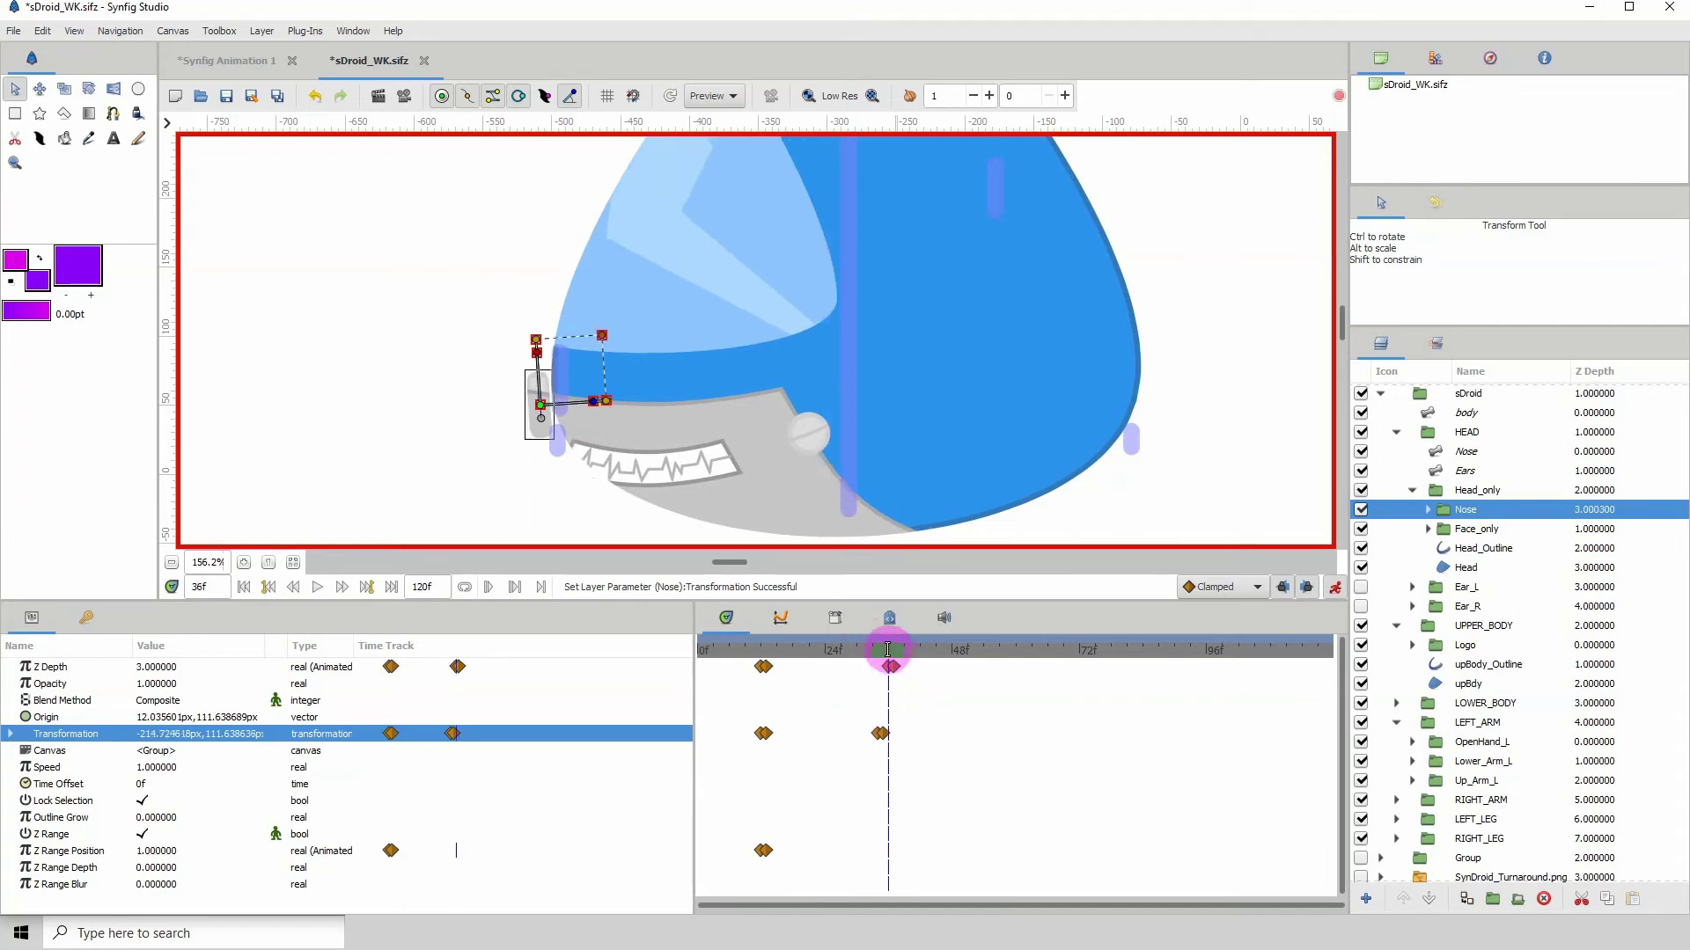
{"action": "left_click_drag", "start_coordinate": [540, 402], "coordinate": [547, 403]}
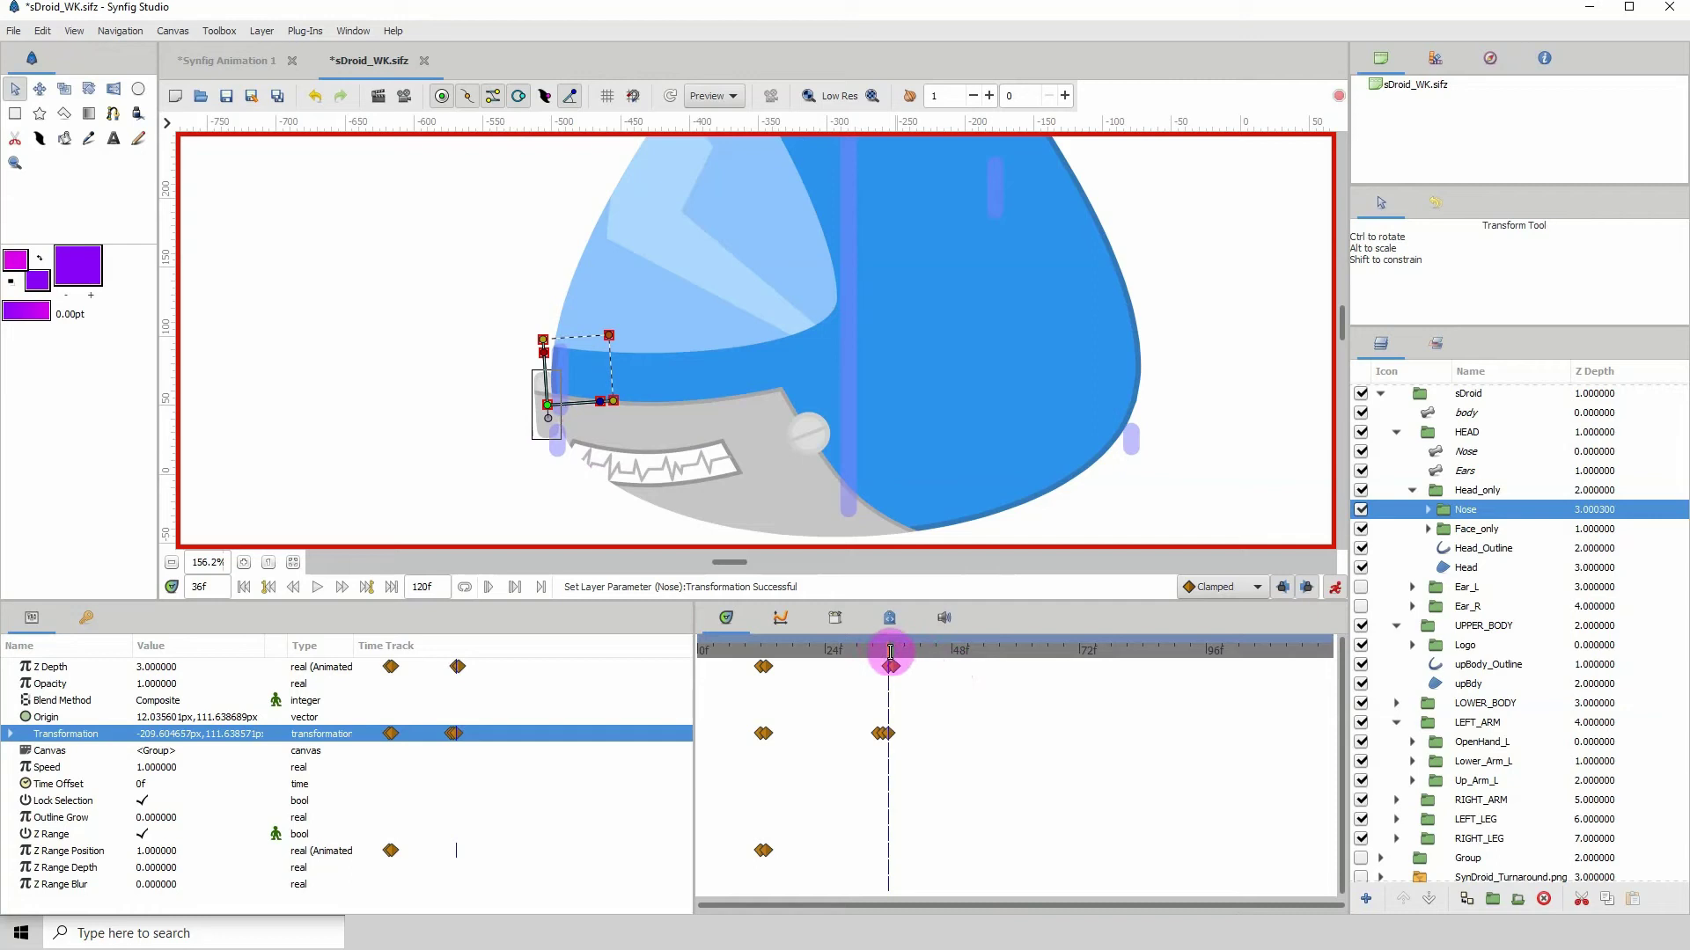
- Shift the Nose group's second pair of Z Depth keyframes one frame earlier, to frames 35 and 36
{"action": "mouse_move", "coordinate": [897, 666]}
{"action": "left_mouse_down"}
{"action": "mouse_move", "coordinate": [880, 651]}
{"action": "mouse_move", "coordinate": [878, 671]}
{"action": "left_mouse_up"}
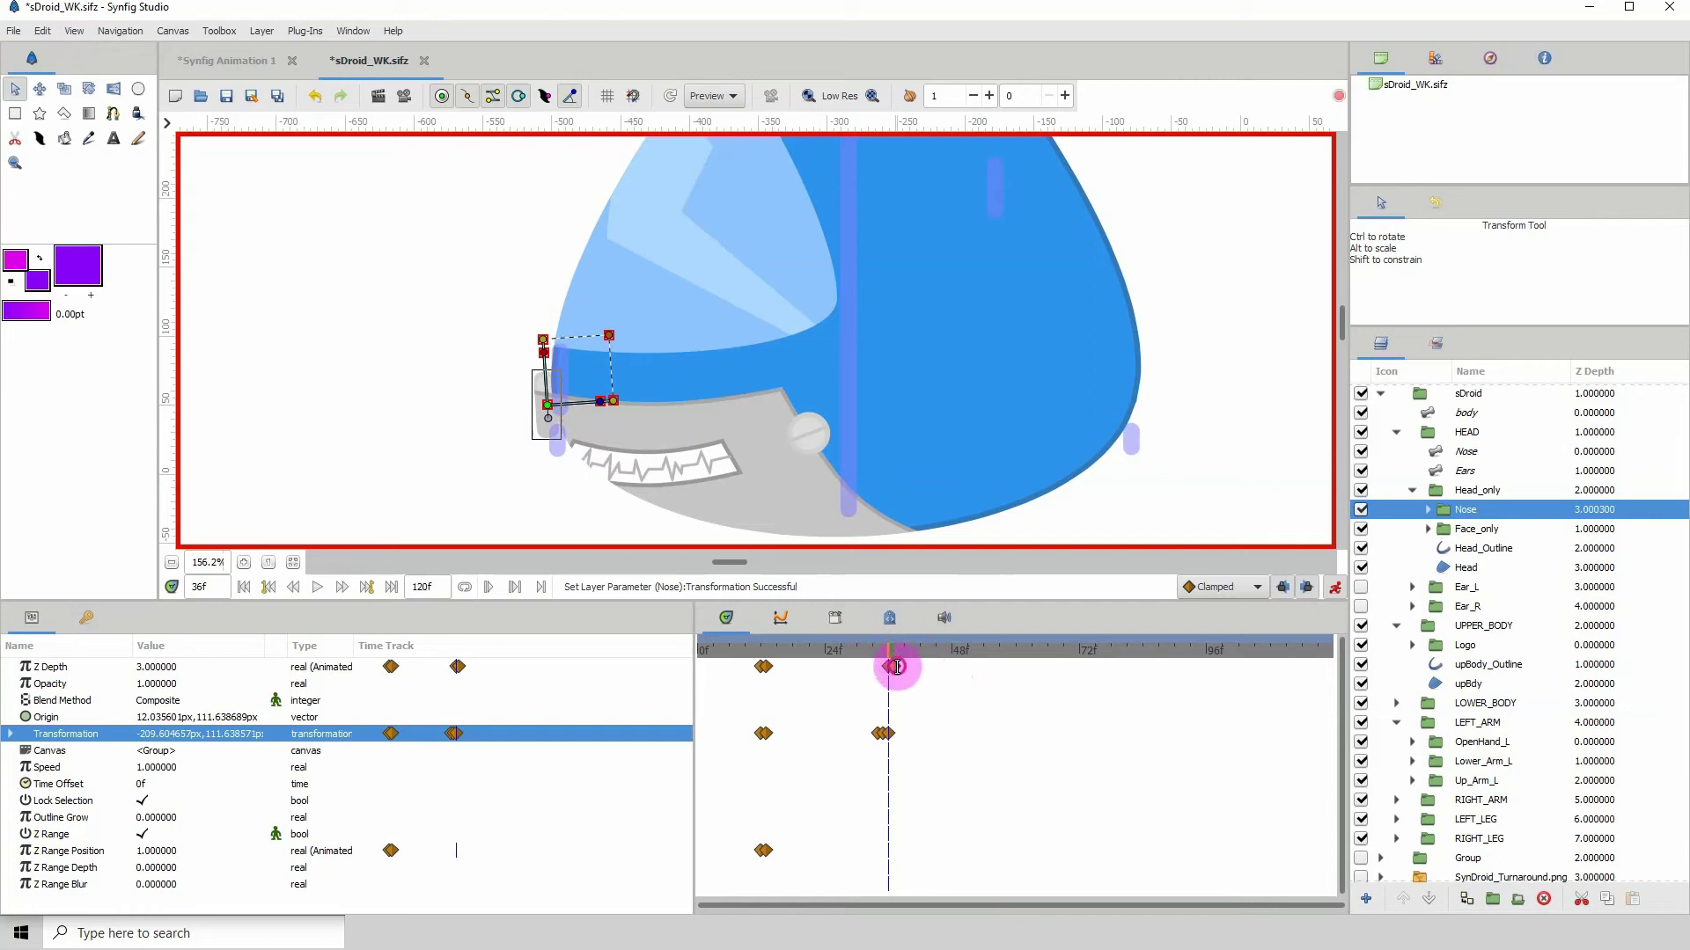
{"action": "mouse_move", "coordinate": [897, 667]}
{"action": "left_mouse_down"}
{"action": "mouse_move", "coordinate": [848, 663]}
{"action": "mouse_move", "coordinate": [887, 671]}
{"action": "left_mouse_up"}
{"action": "left_click_drag", "start_coordinate": [892, 668], "coordinate": [898, 651]}
{"action": "left_click", "coordinate": [881, 651]}
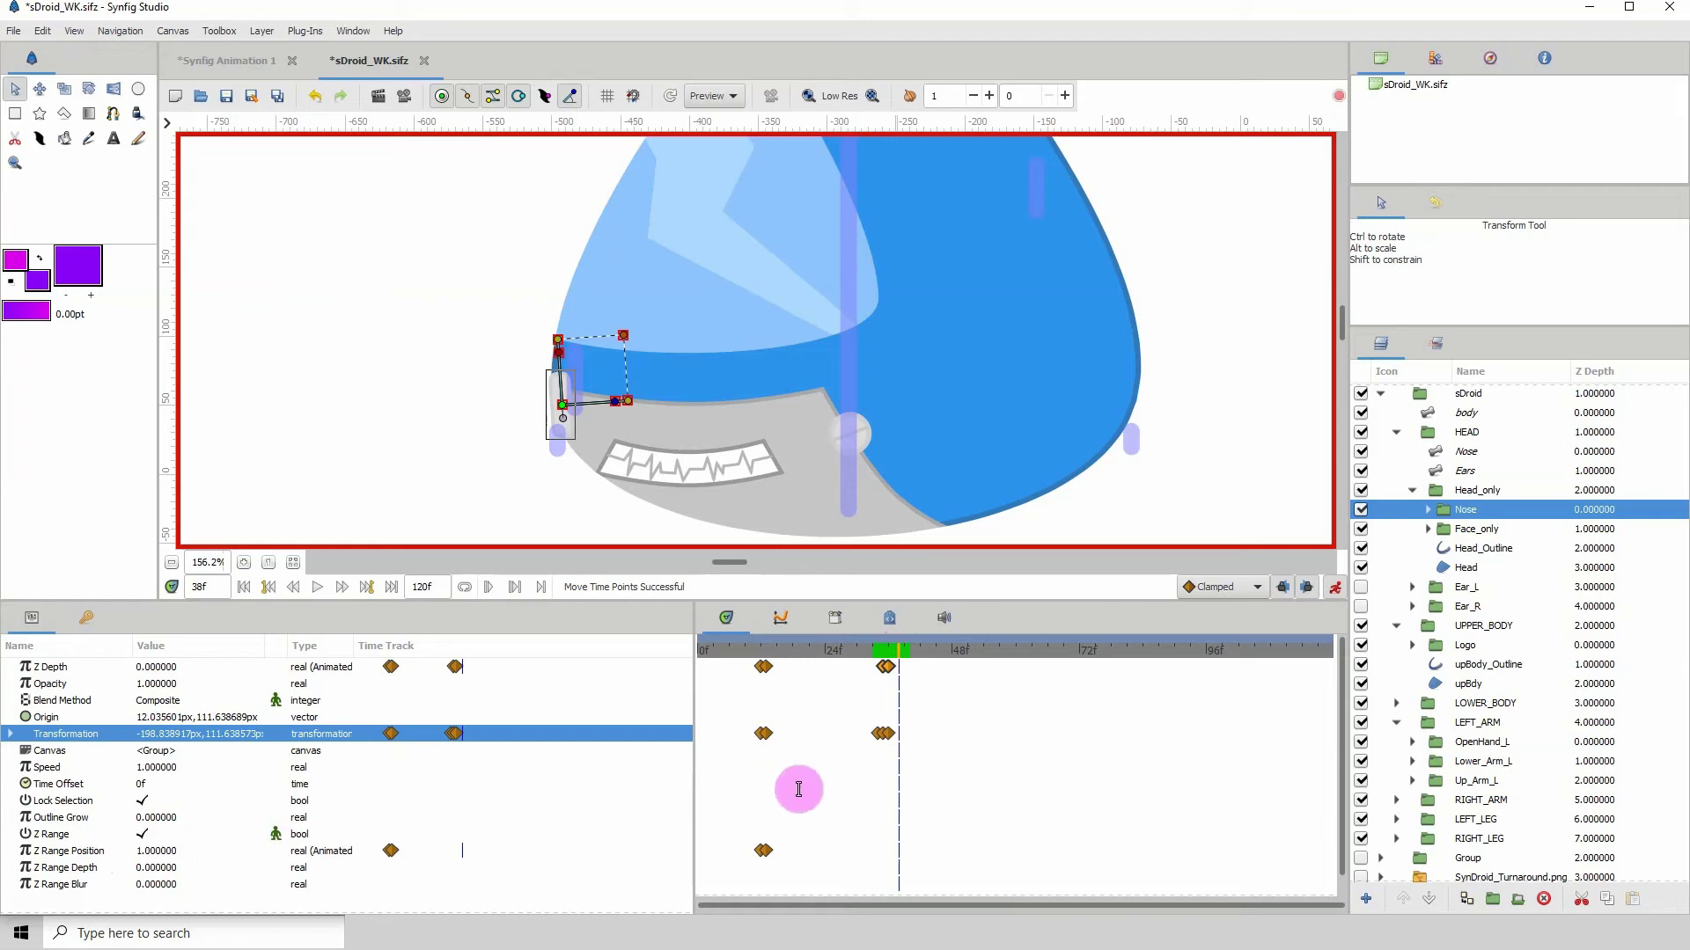
- Keyframe the Nose group's Z Range Position at 1 on frame 37
{"action": "key", "text": "comma"}
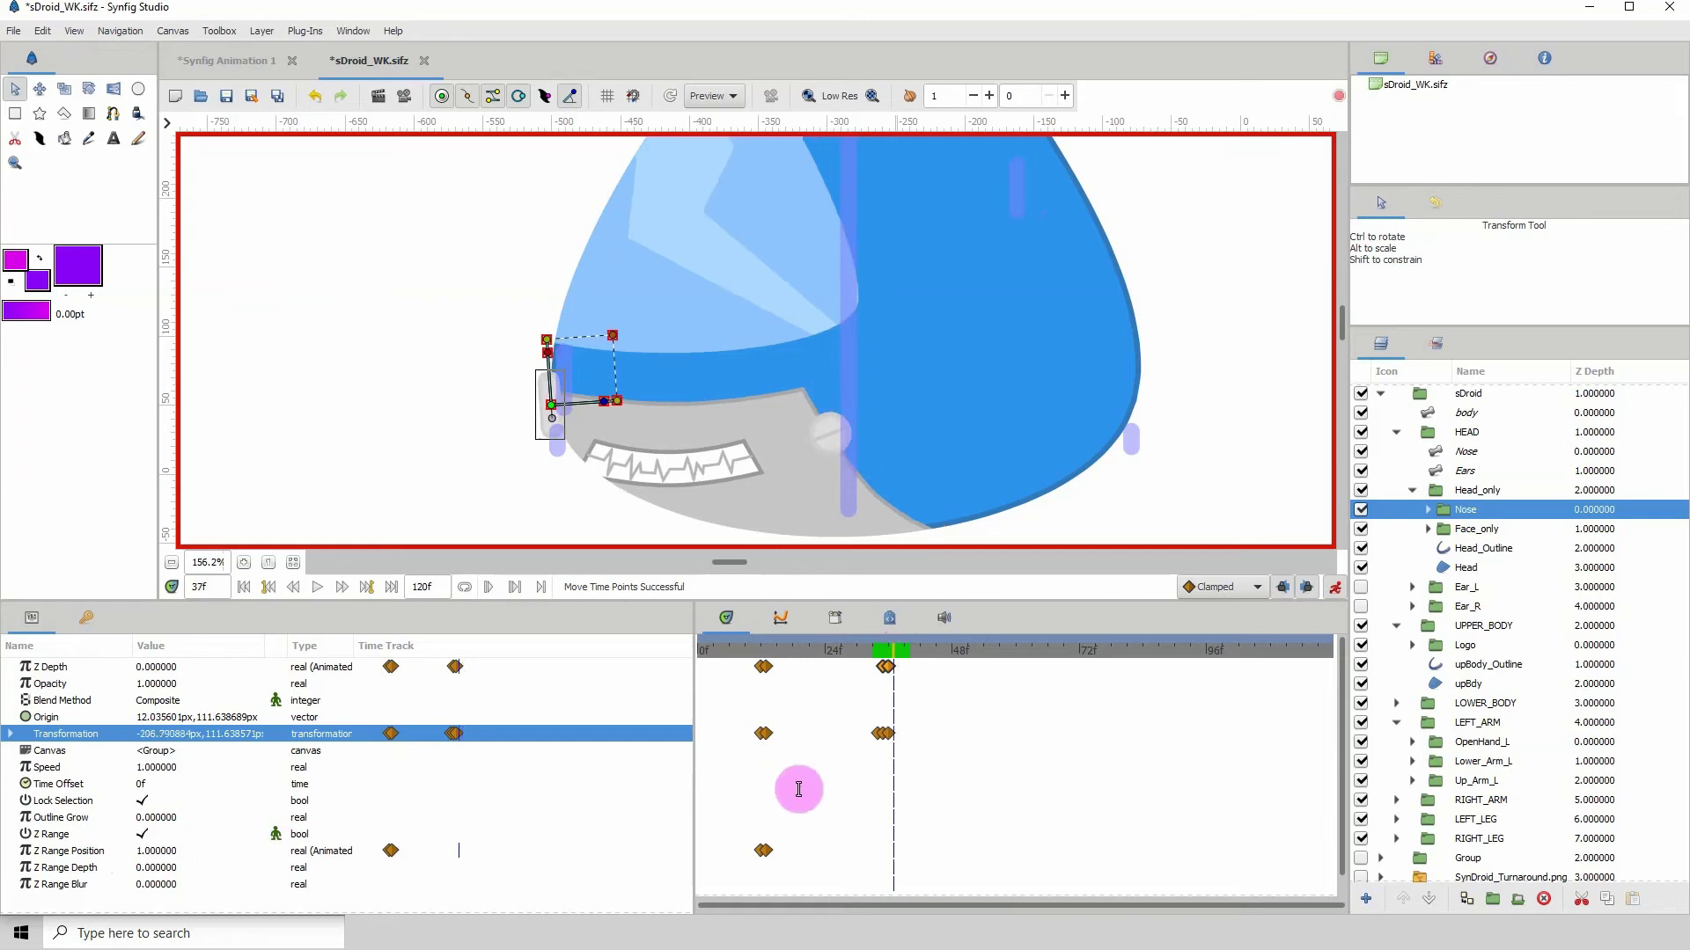
{"action": "left_click", "coordinate": [139, 850]}
{"action": "left_click", "coordinate": [160, 850]}
{"action": "type", "text": "0"}
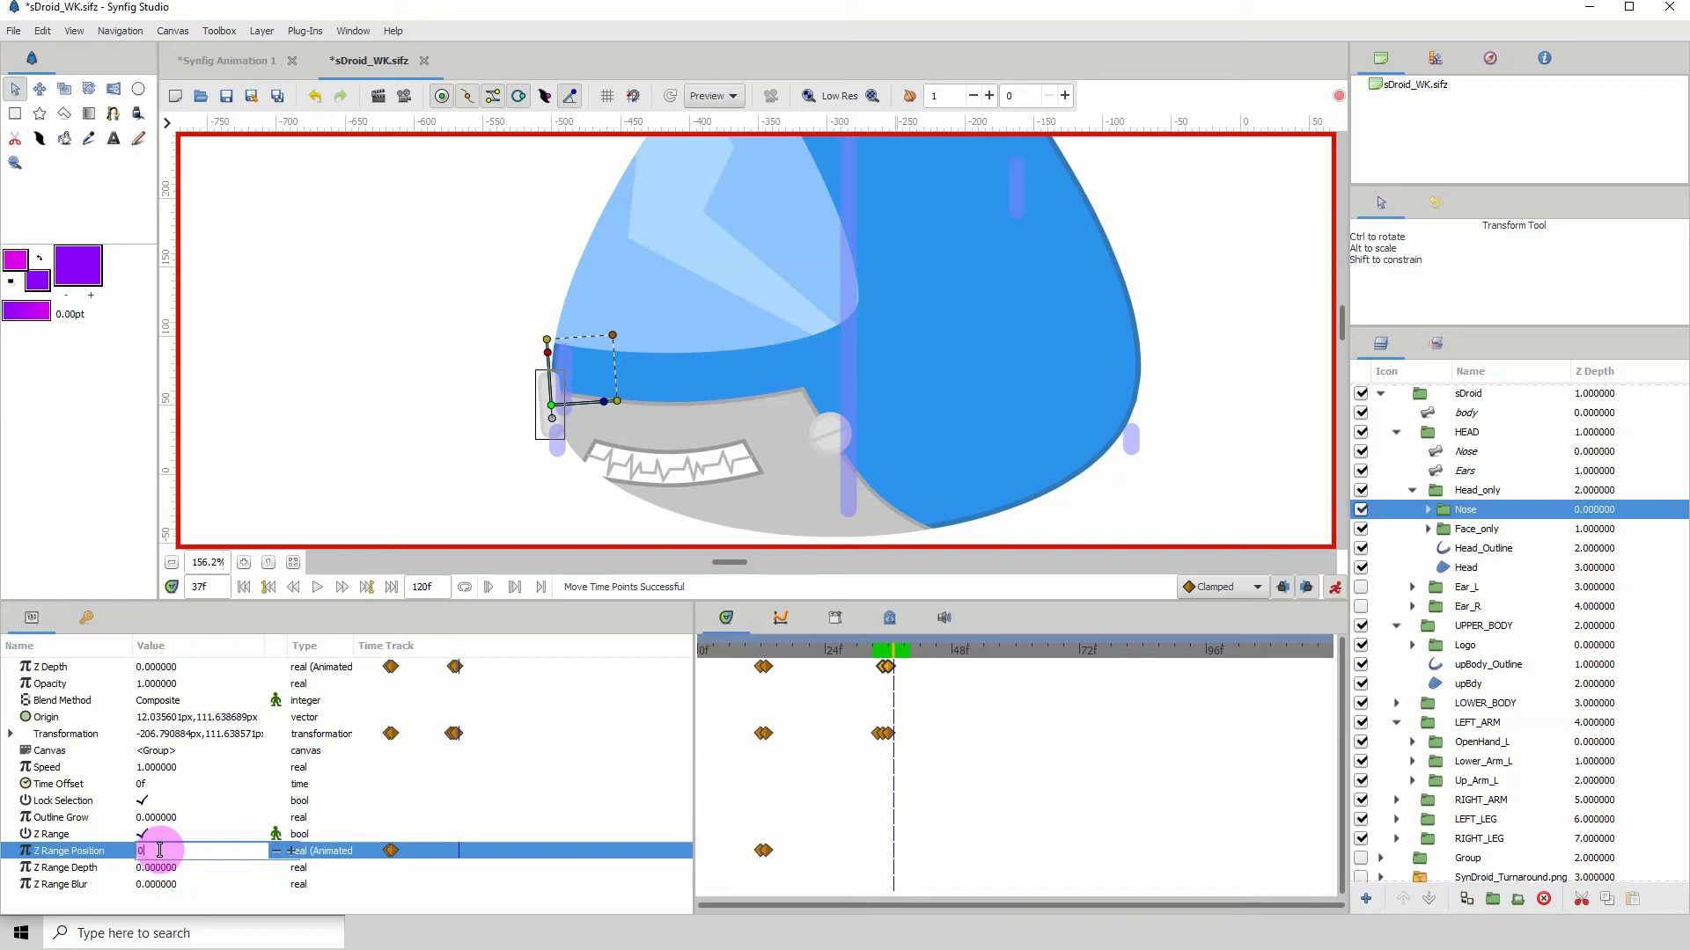
{"action": "key", "text": "Return"}
{"action": "left_click", "coordinate": [160, 850]}
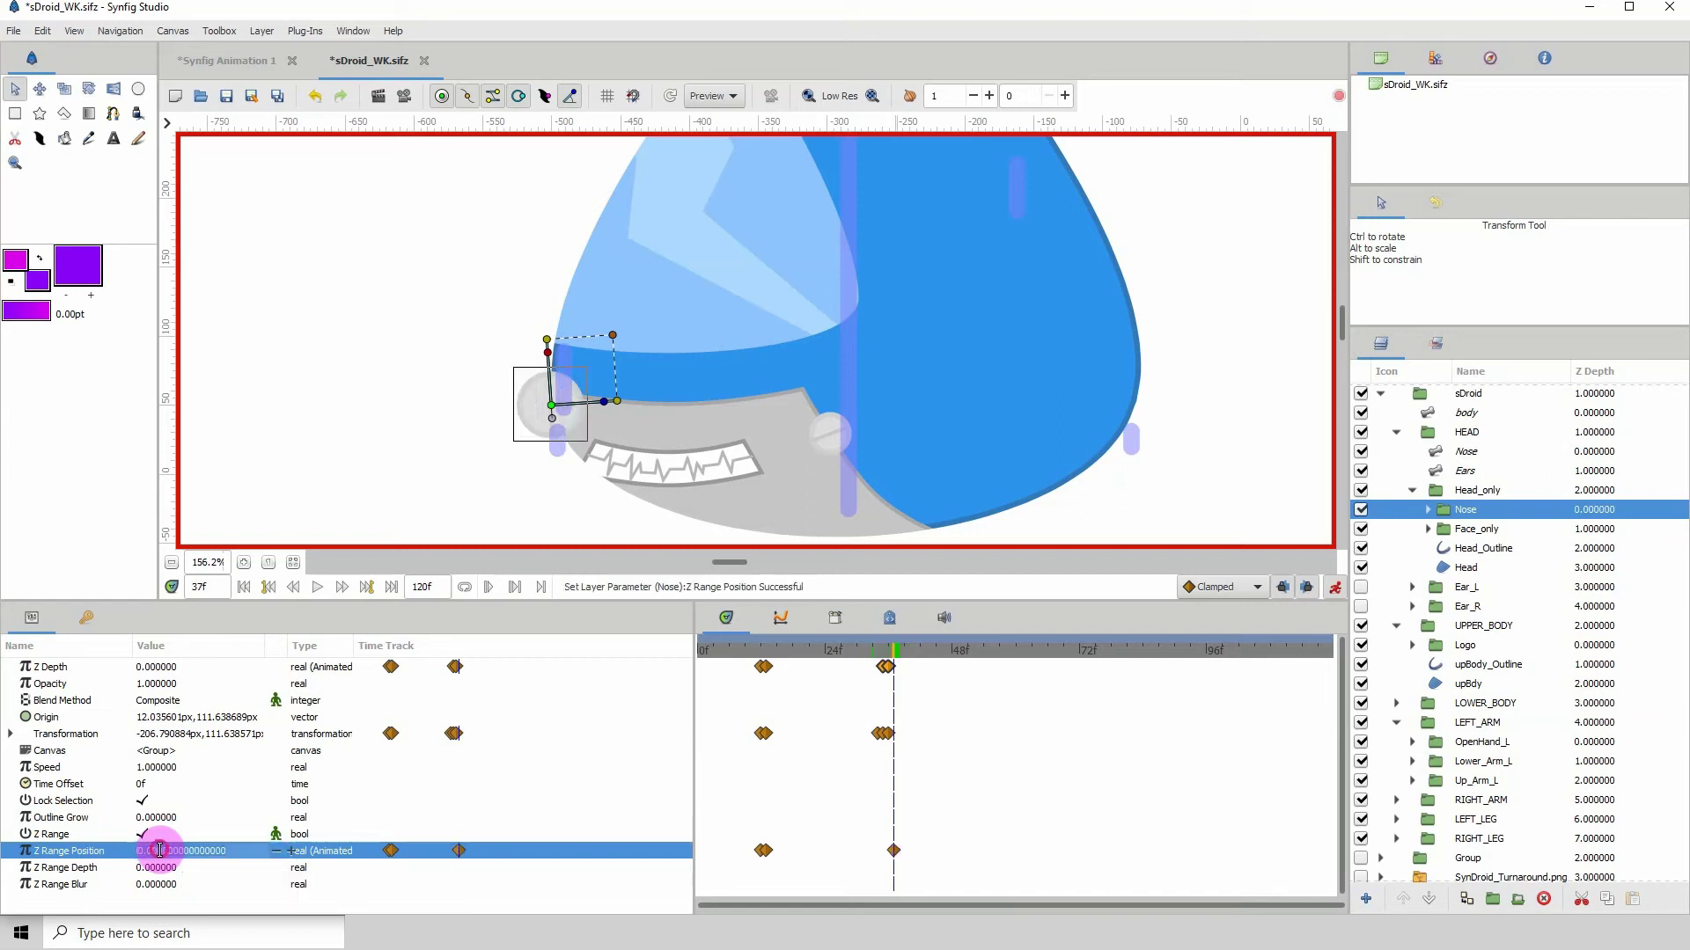
{"action": "type", "text": "1"}
{"action": "key", "text": "Return"}
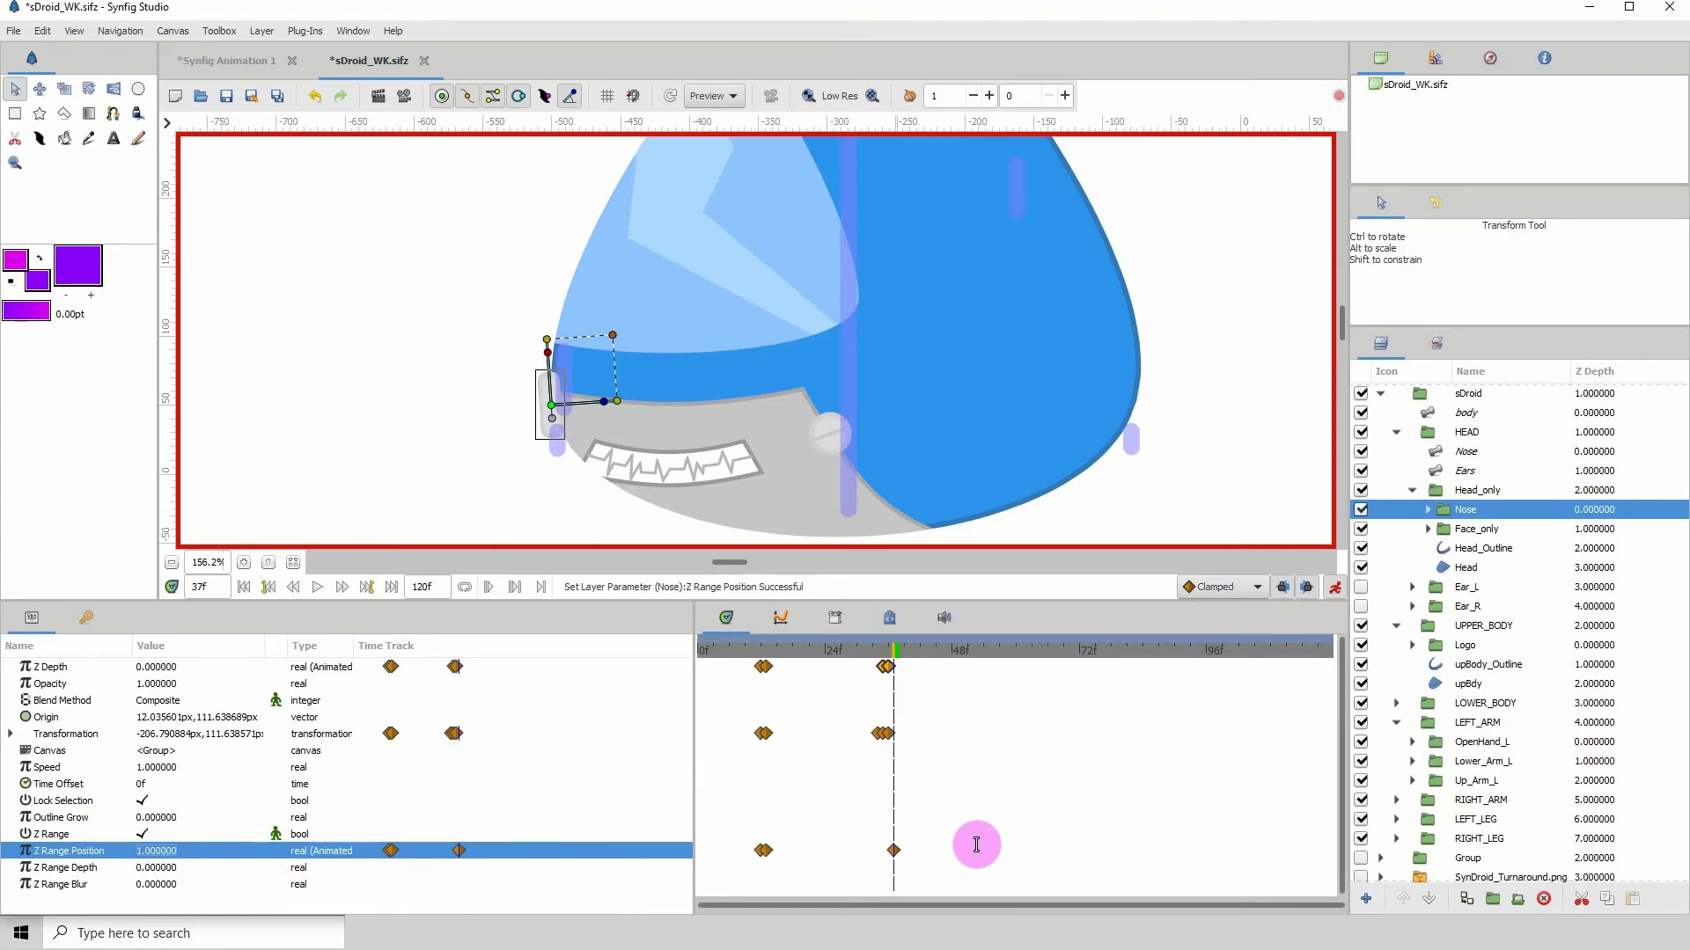
{"action": "key", "text": "period"}
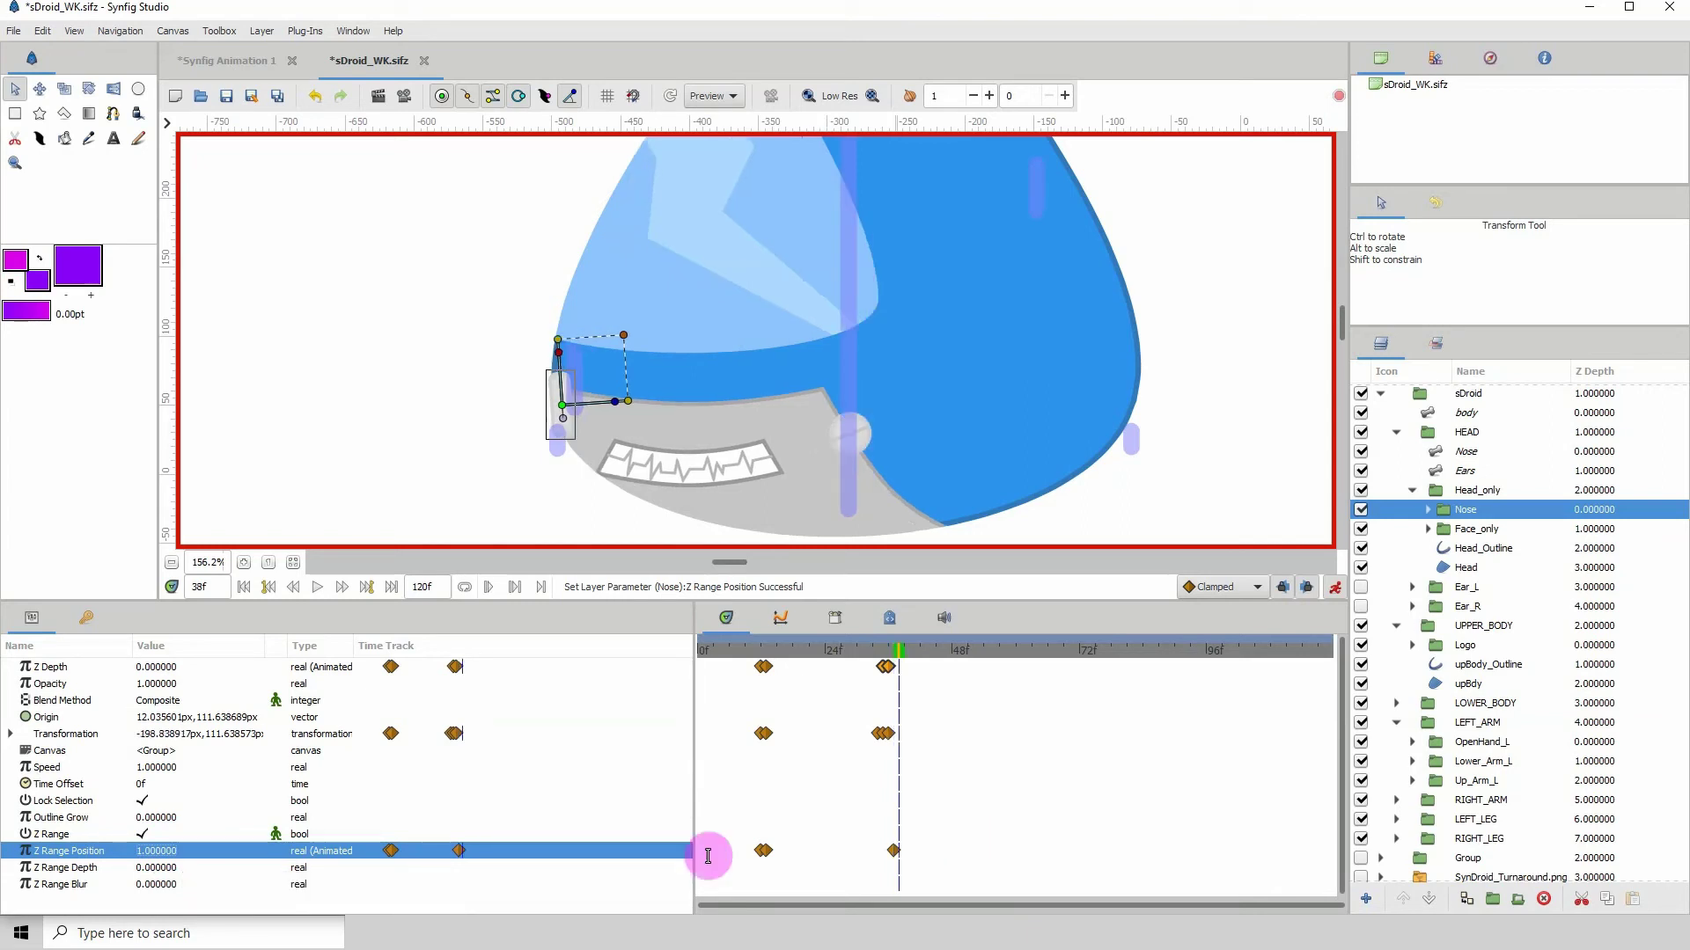
- Keyframe the Nose group's Z Range Position at 0 on frame 38
{"action": "left_click", "coordinate": [157, 851]}
{"action": "type", "text": "0"}
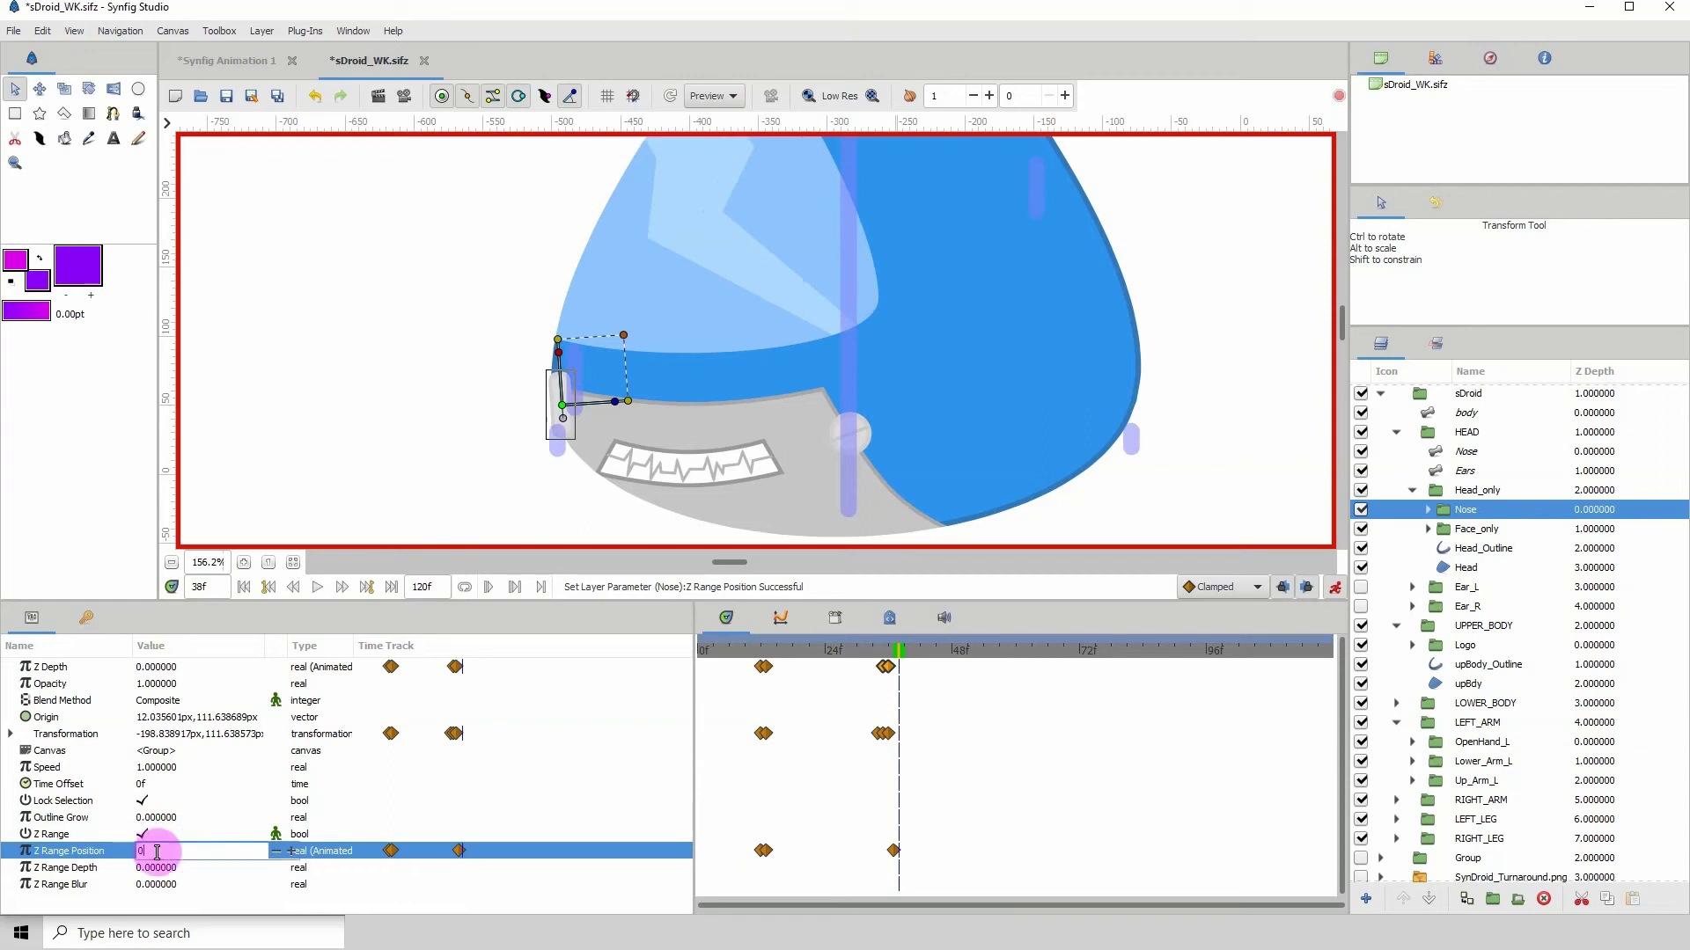
{"action": "key", "text": "Return"}
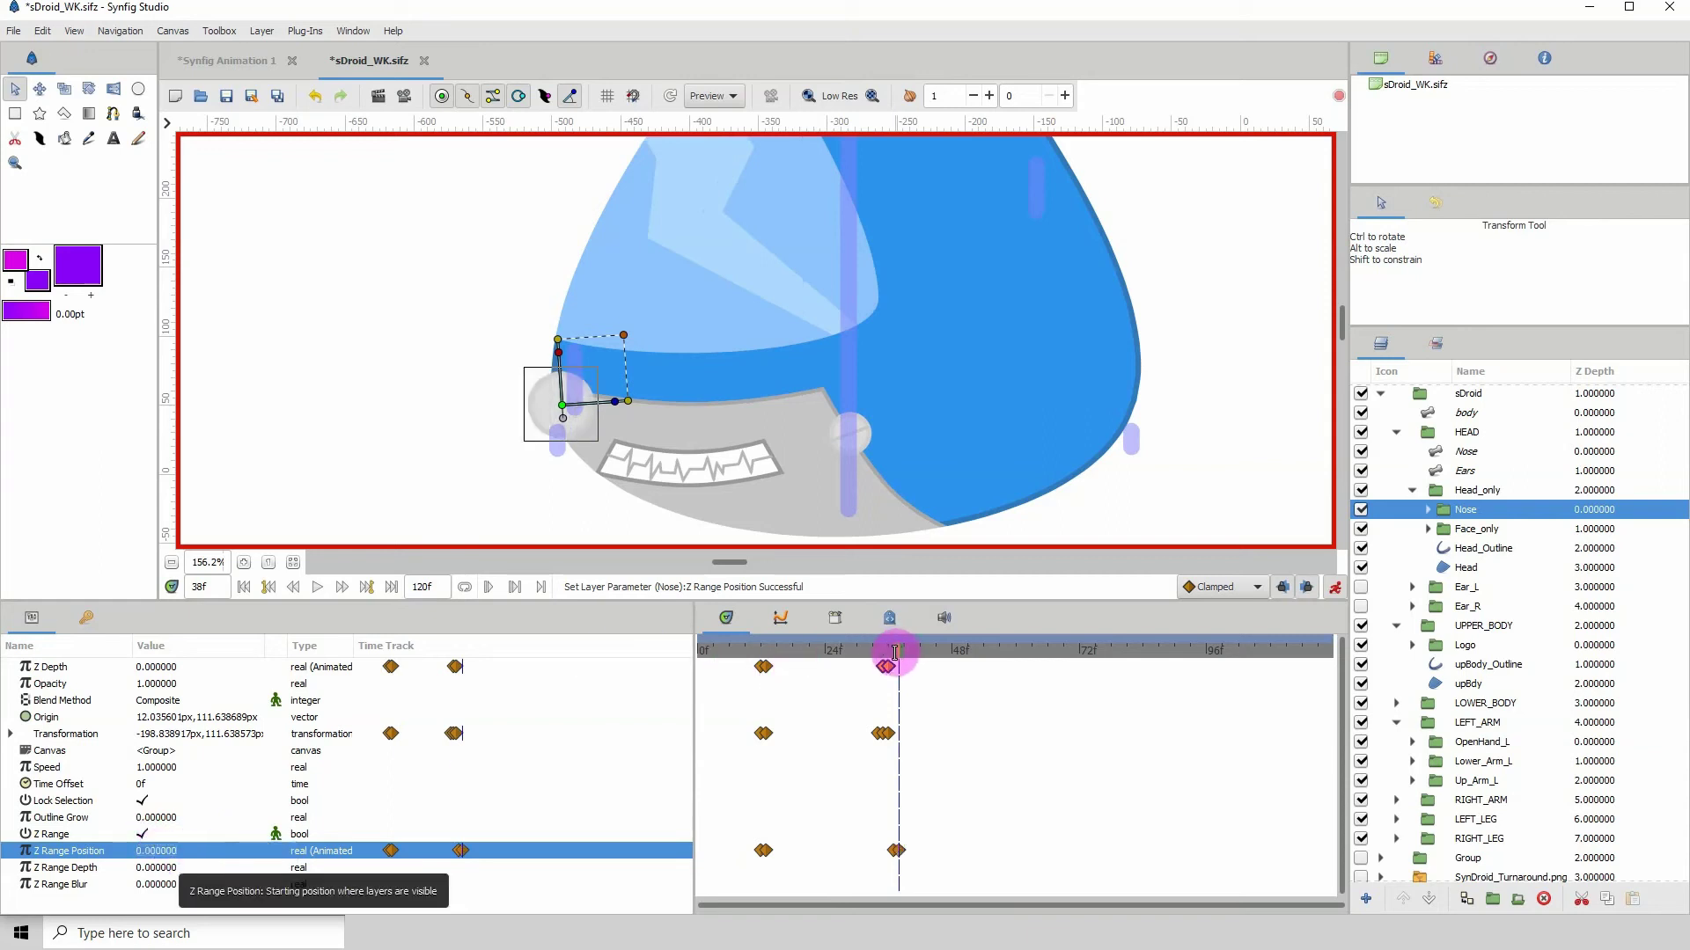
- Scrub the head turn between frames 25 and 41 to check how the nose hides and reappears at the head's edge
{"action": "mouse_move", "coordinate": [894, 652]}
{"action": "left_mouse_down"}
{"action": "mouse_move", "coordinate": [928, 652]}
{"action": "mouse_move", "coordinate": [841, 659]}
{"action": "mouse_move", "coordinate": [882, 660]}
{"action": "left_mouse_up"}
{"action": "left_click", "coordinate": [554, 406]}
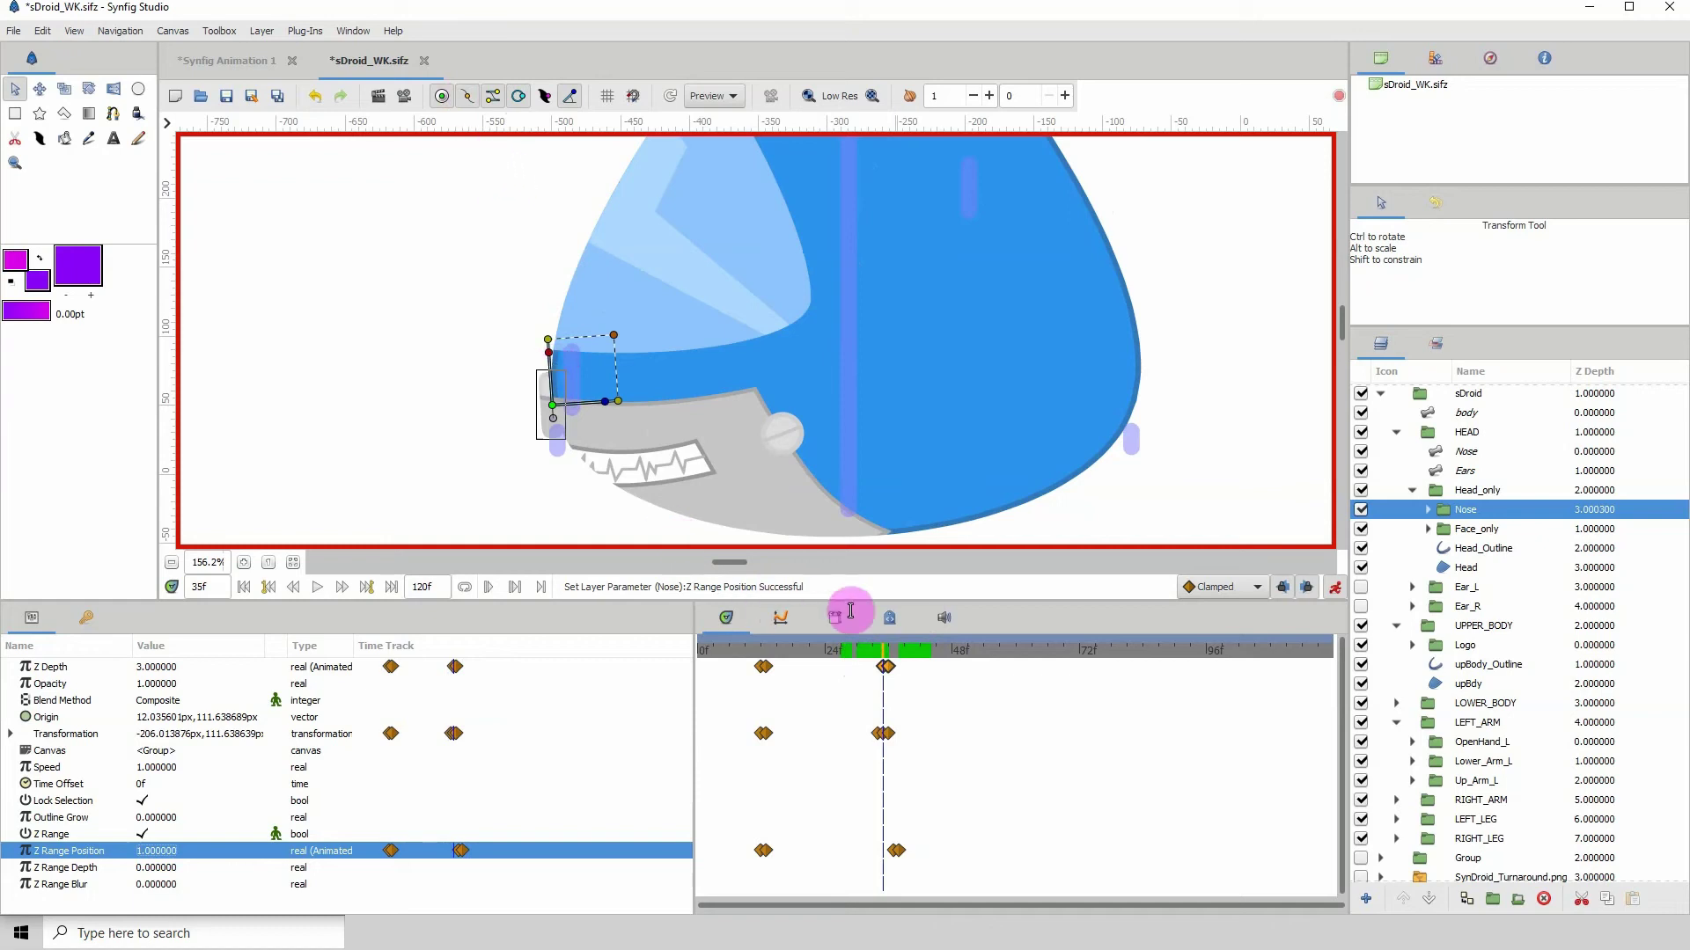
{"action": "left_click_drag", "start_coordinate": [878, 652], "coordinate": [913, 656]}
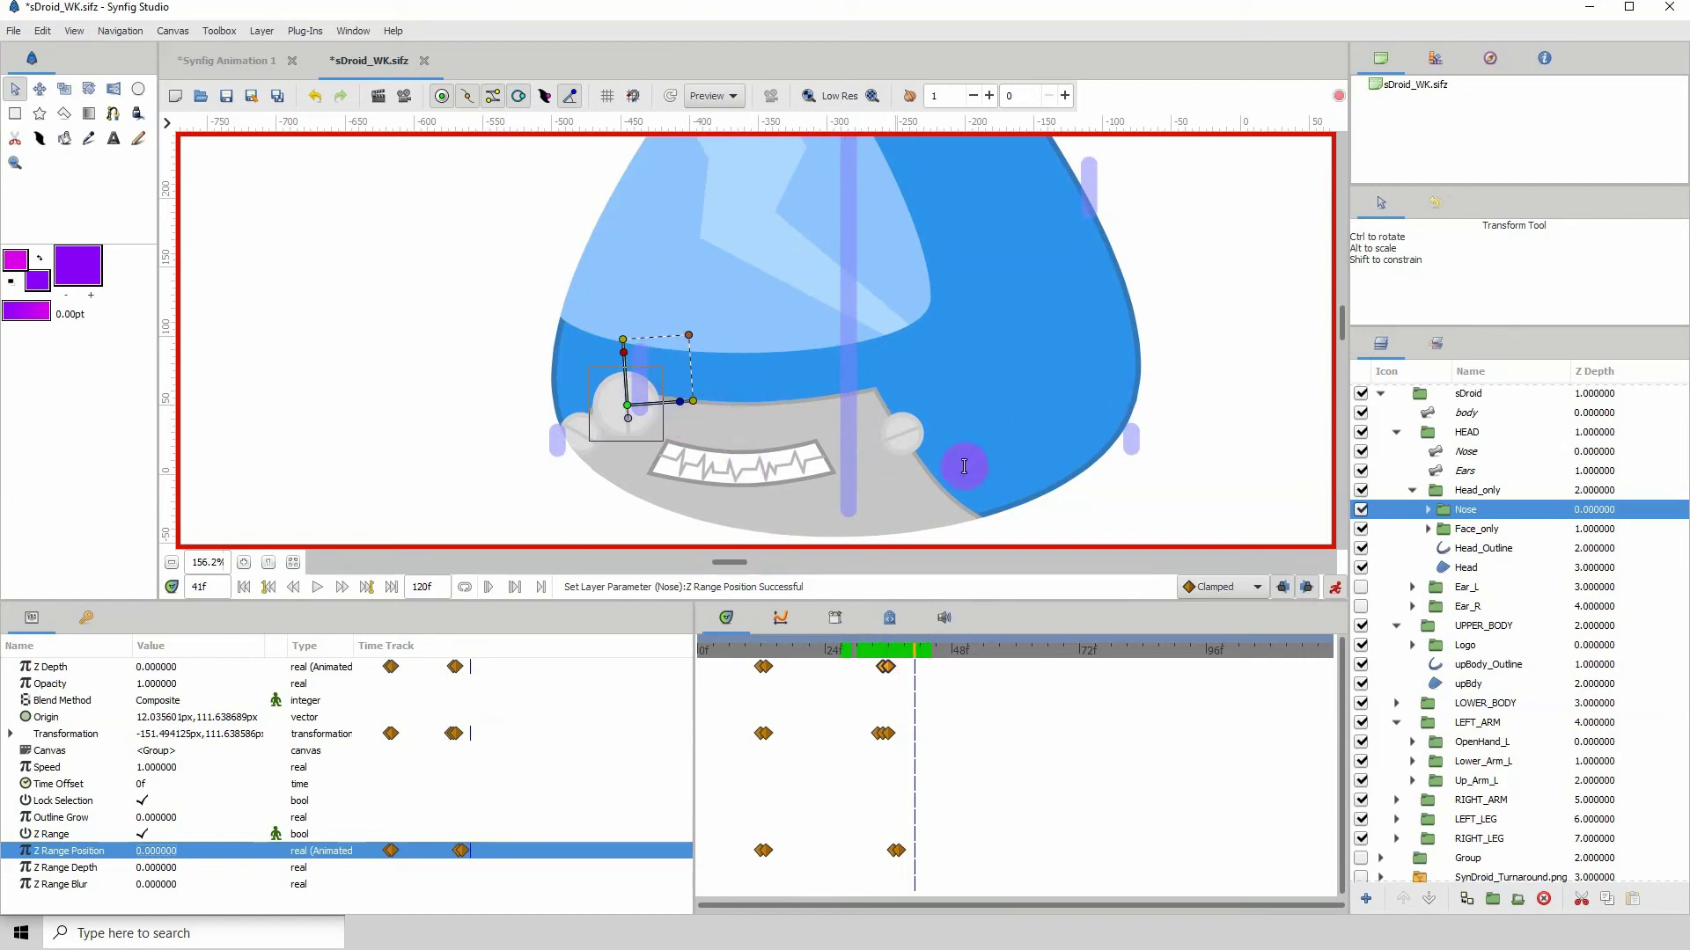
{"action": "left_click", "coordinate": [173, 562]}
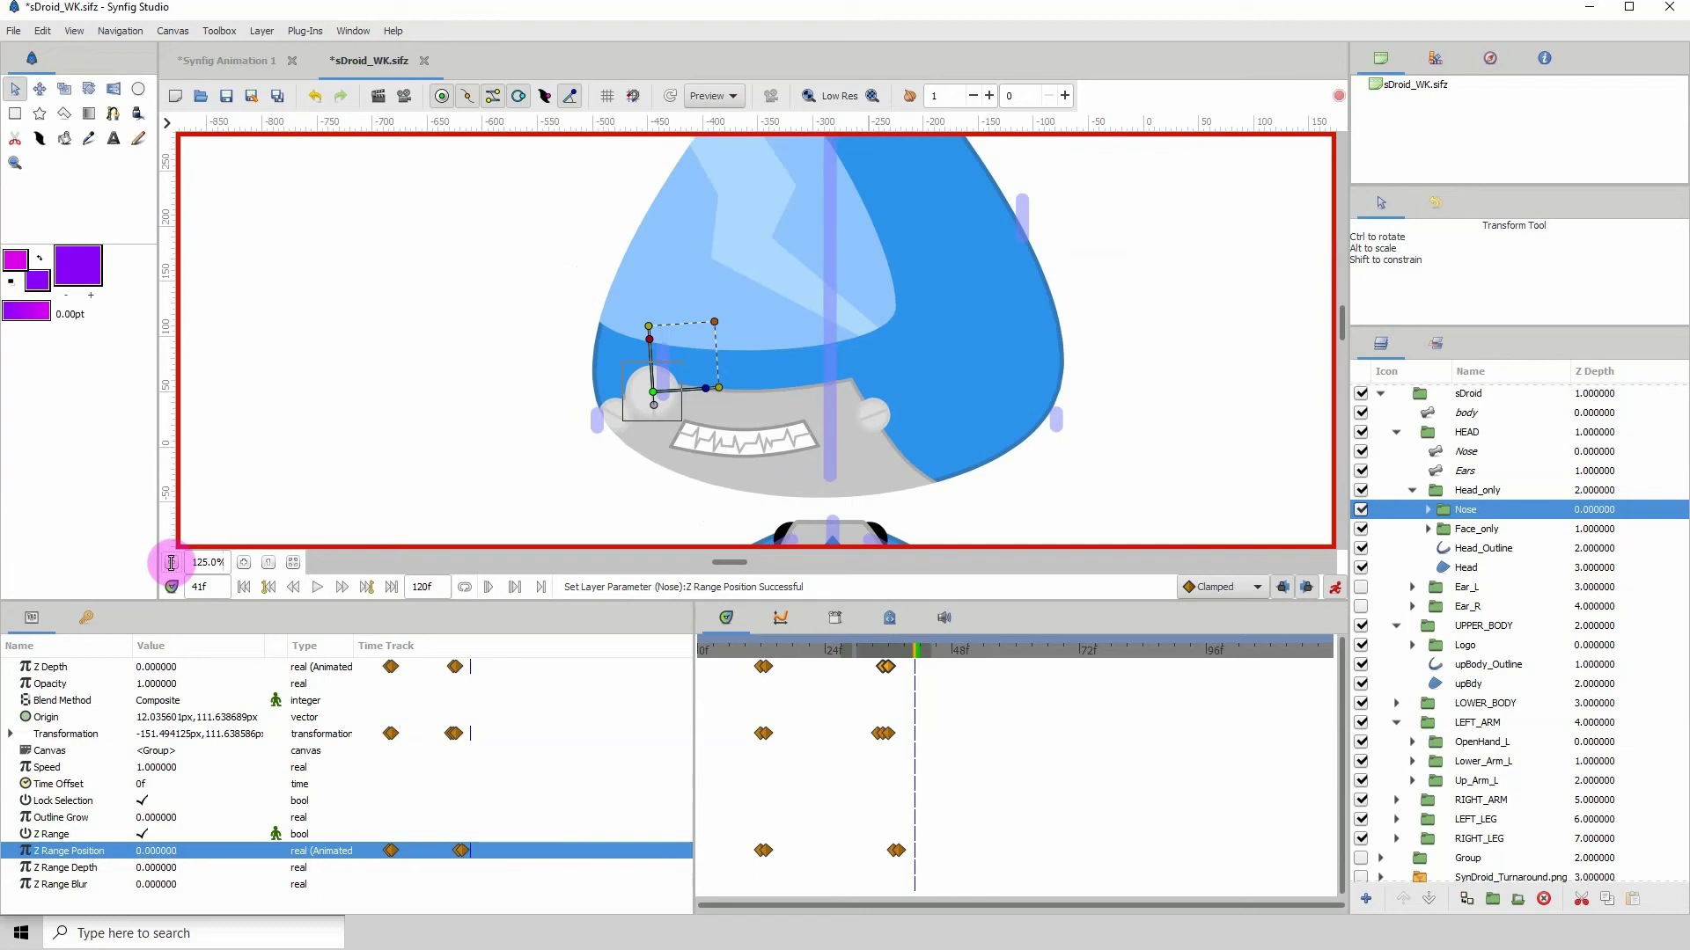
{"action": "left_click_drag", "start_coordinate": [883, 647], "coordinate": [830, 647]}
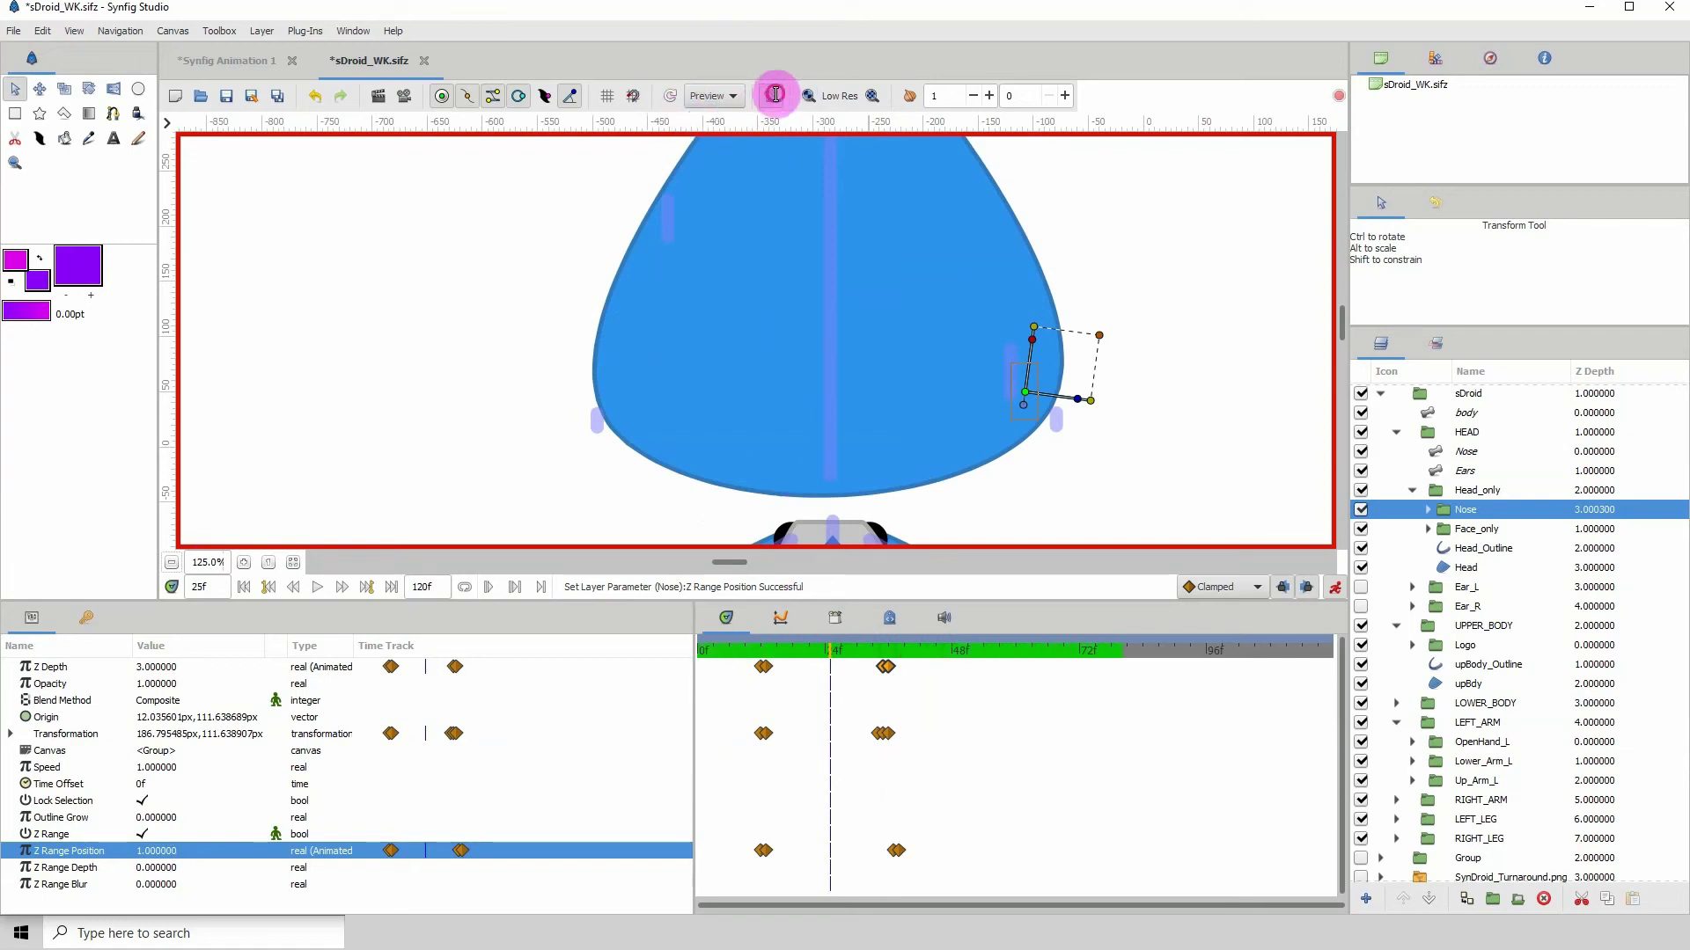
{"action": "left_click_drag", "start_coordinate": [811, 649], "coordinate": [899, 659]}
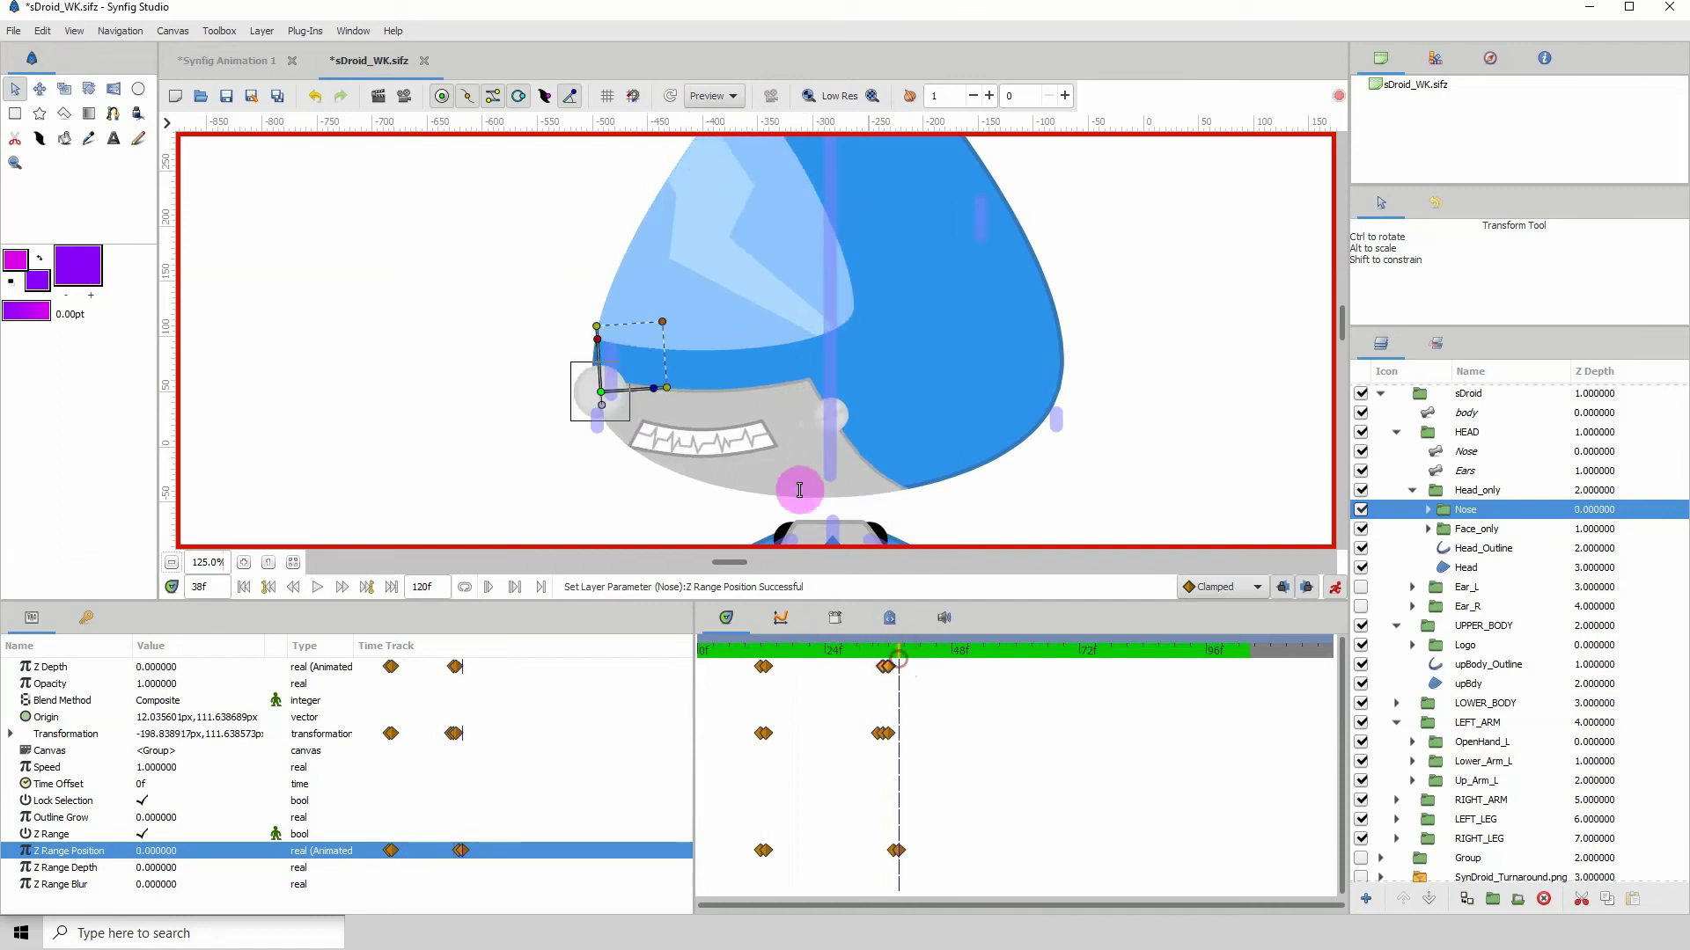
- Select the Nose skeleton's bone and set its origin on frame 36 to an X position of about -200.5 px
{"action": "left_click", "coordinate": [1448, 451]}
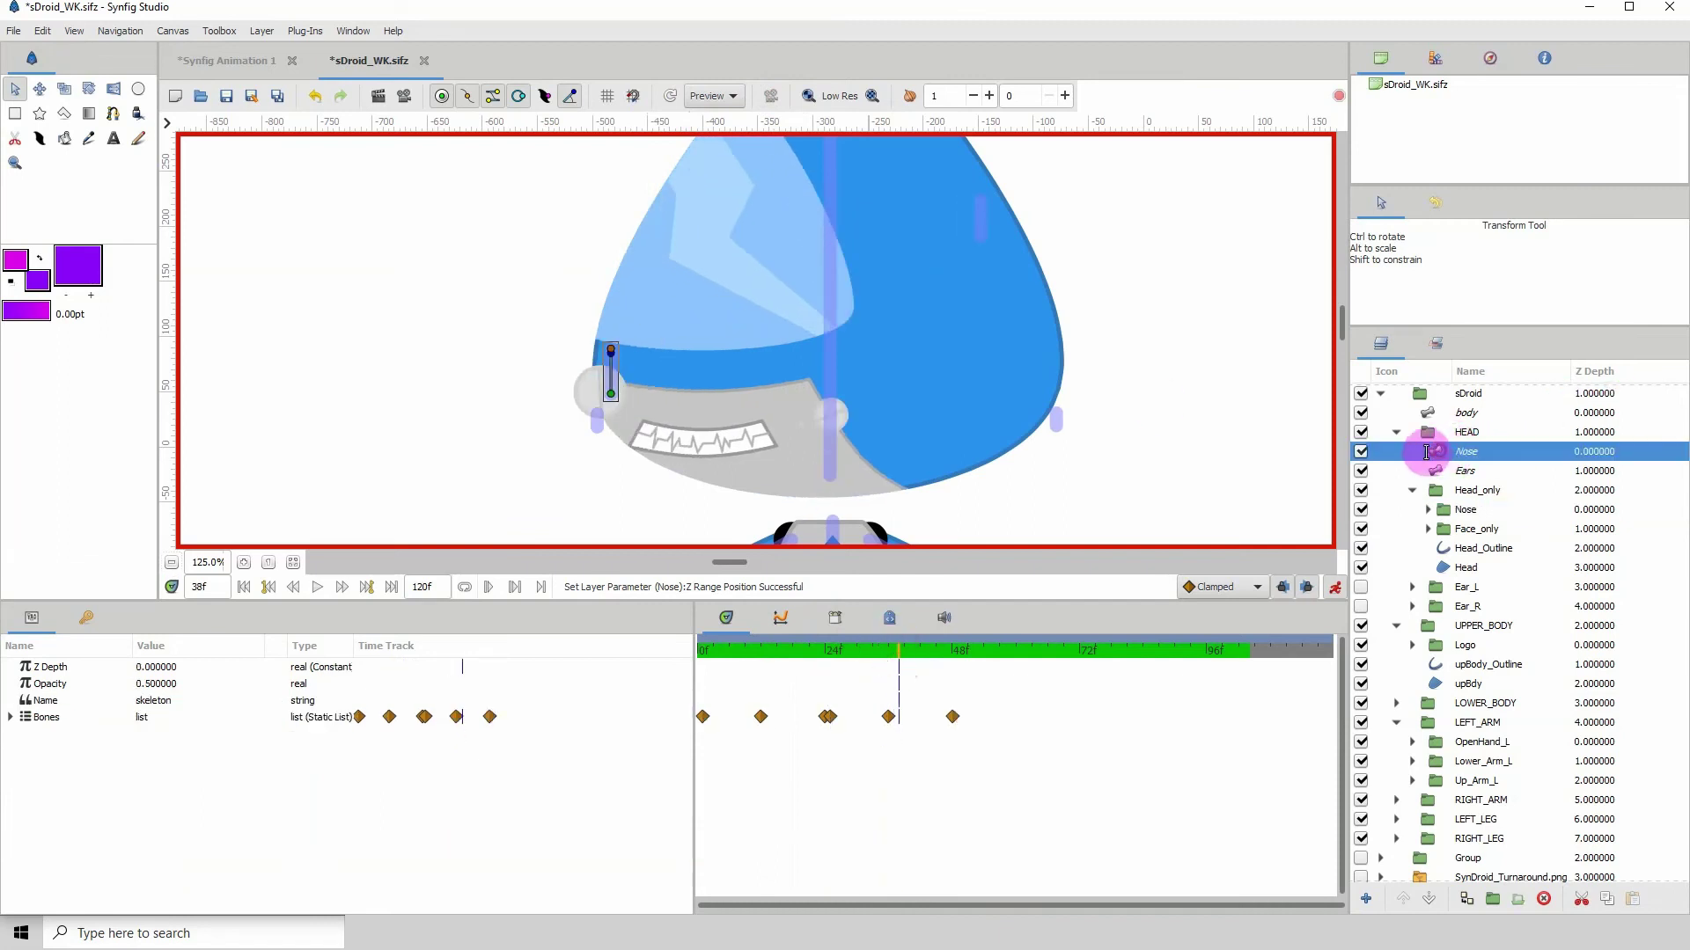
{"action": "left_click", "coordinate": [611, 396]}
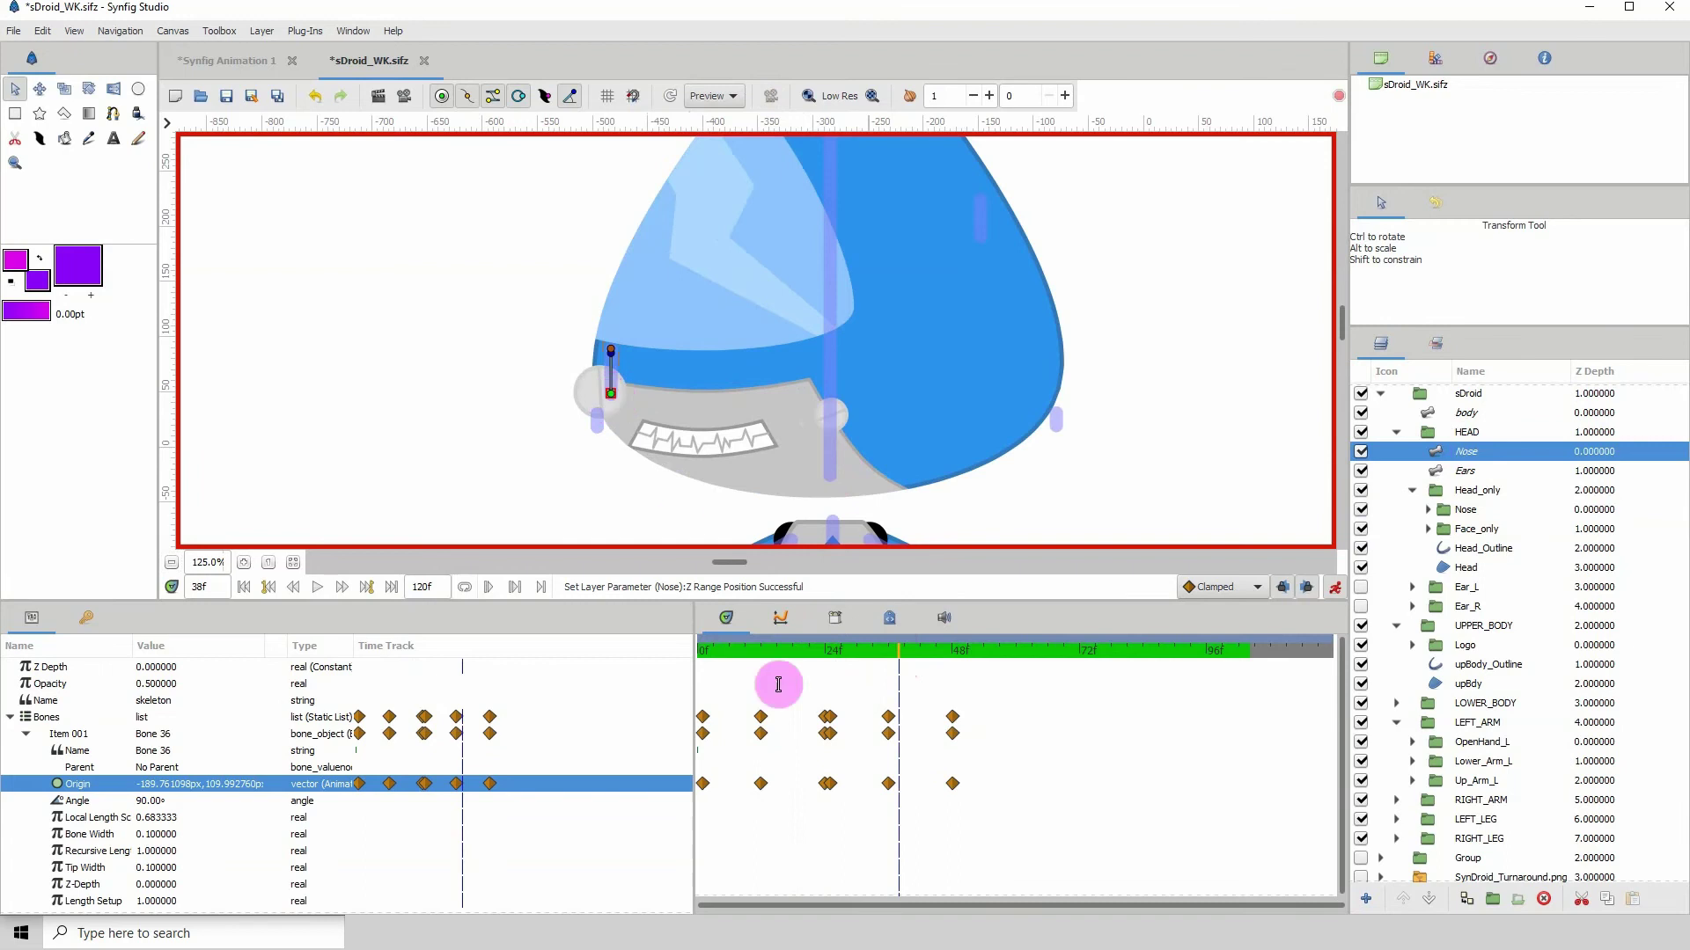
{"action": "mouse_move", "coordinate": [904, 654]}
{"action": "left_mouse_down"}
{"action": "mouse_move", "coordinate": [847, 656]}
{"action": "mouse_move", "coordinate": [887, 656]}
{"action": "left_mouse_up"}
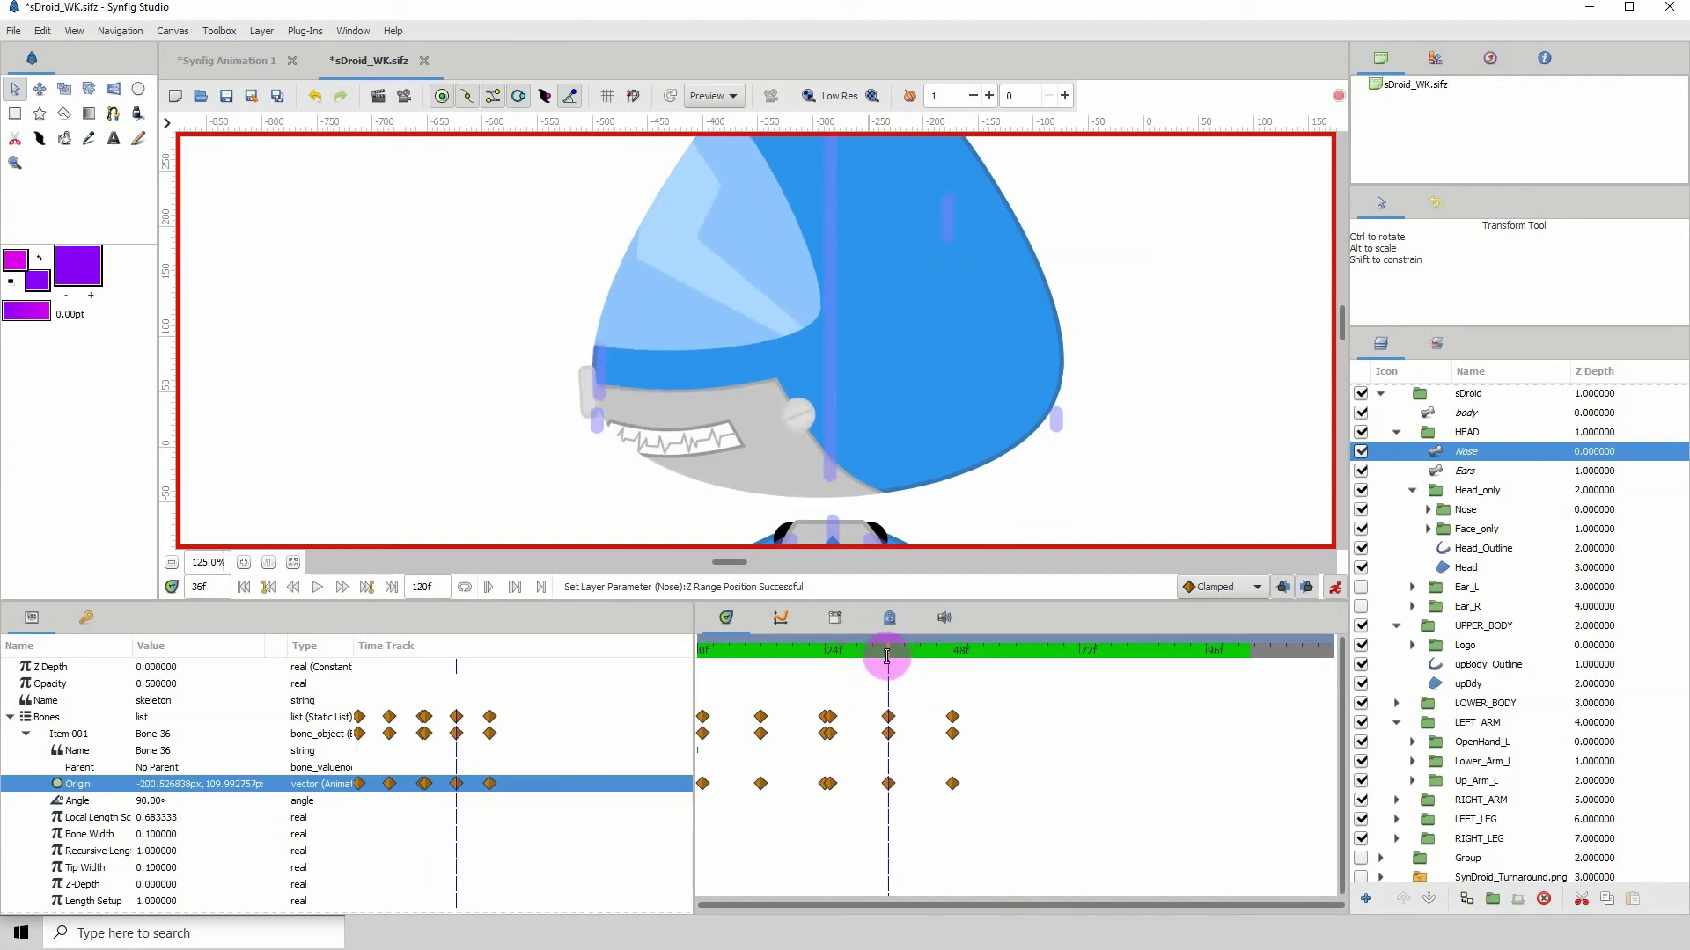
{"action": "left_click", "coordinate": [597, 392]}
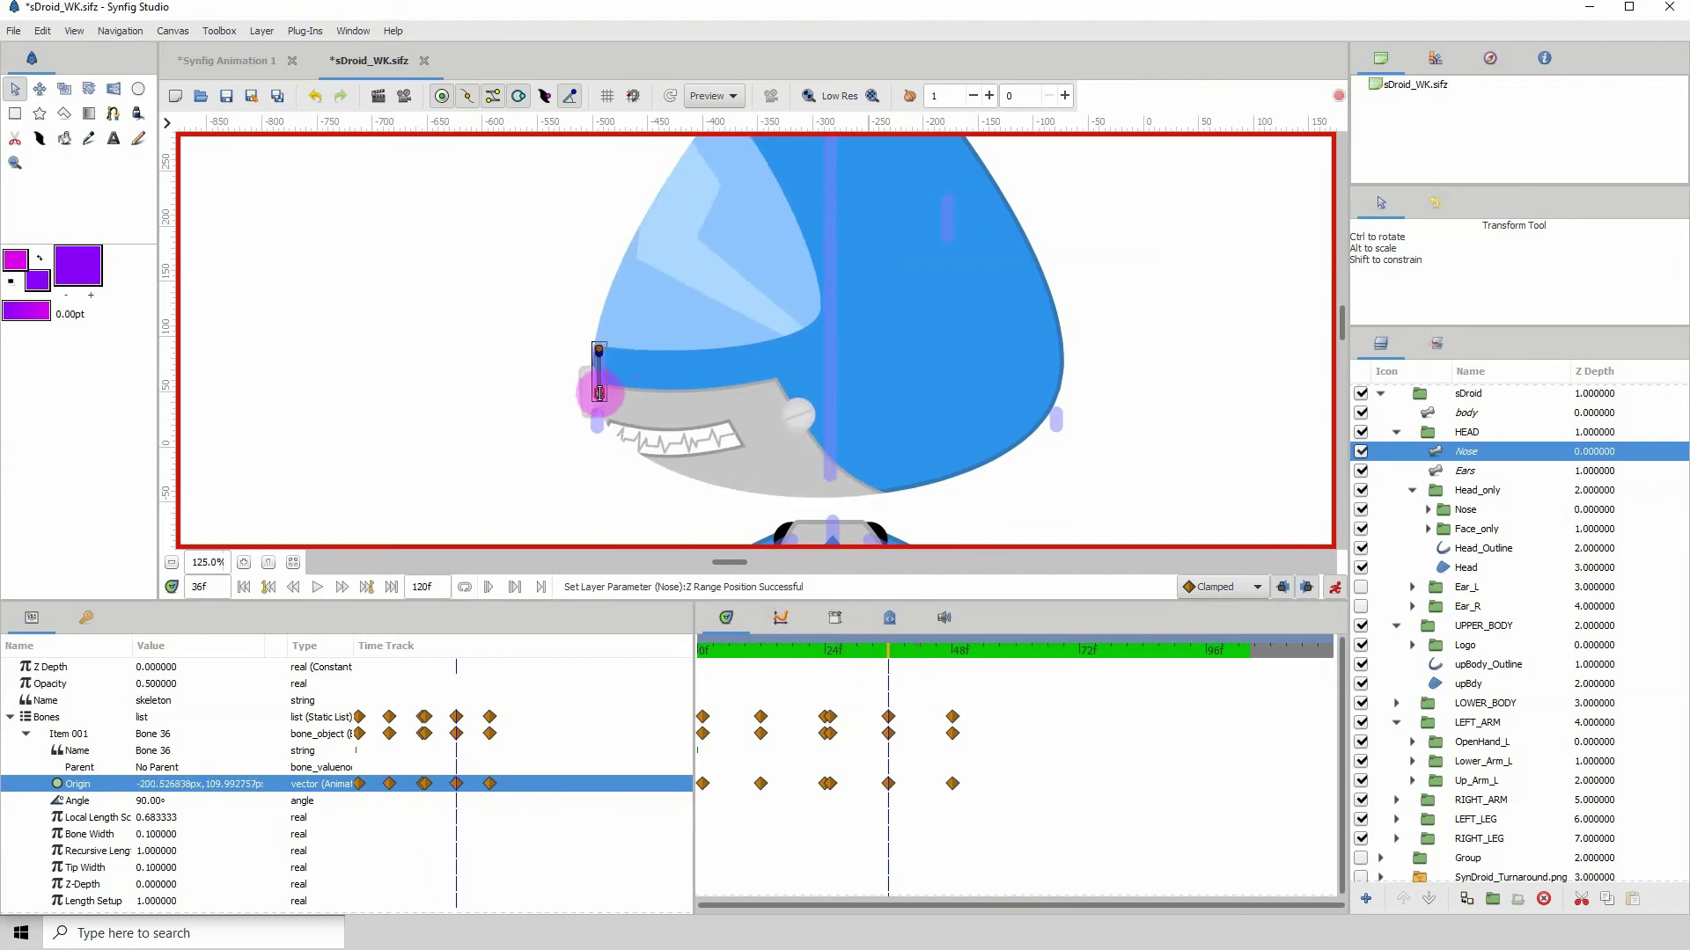
{"action": "left_click", "coordinate": [600, 393]}
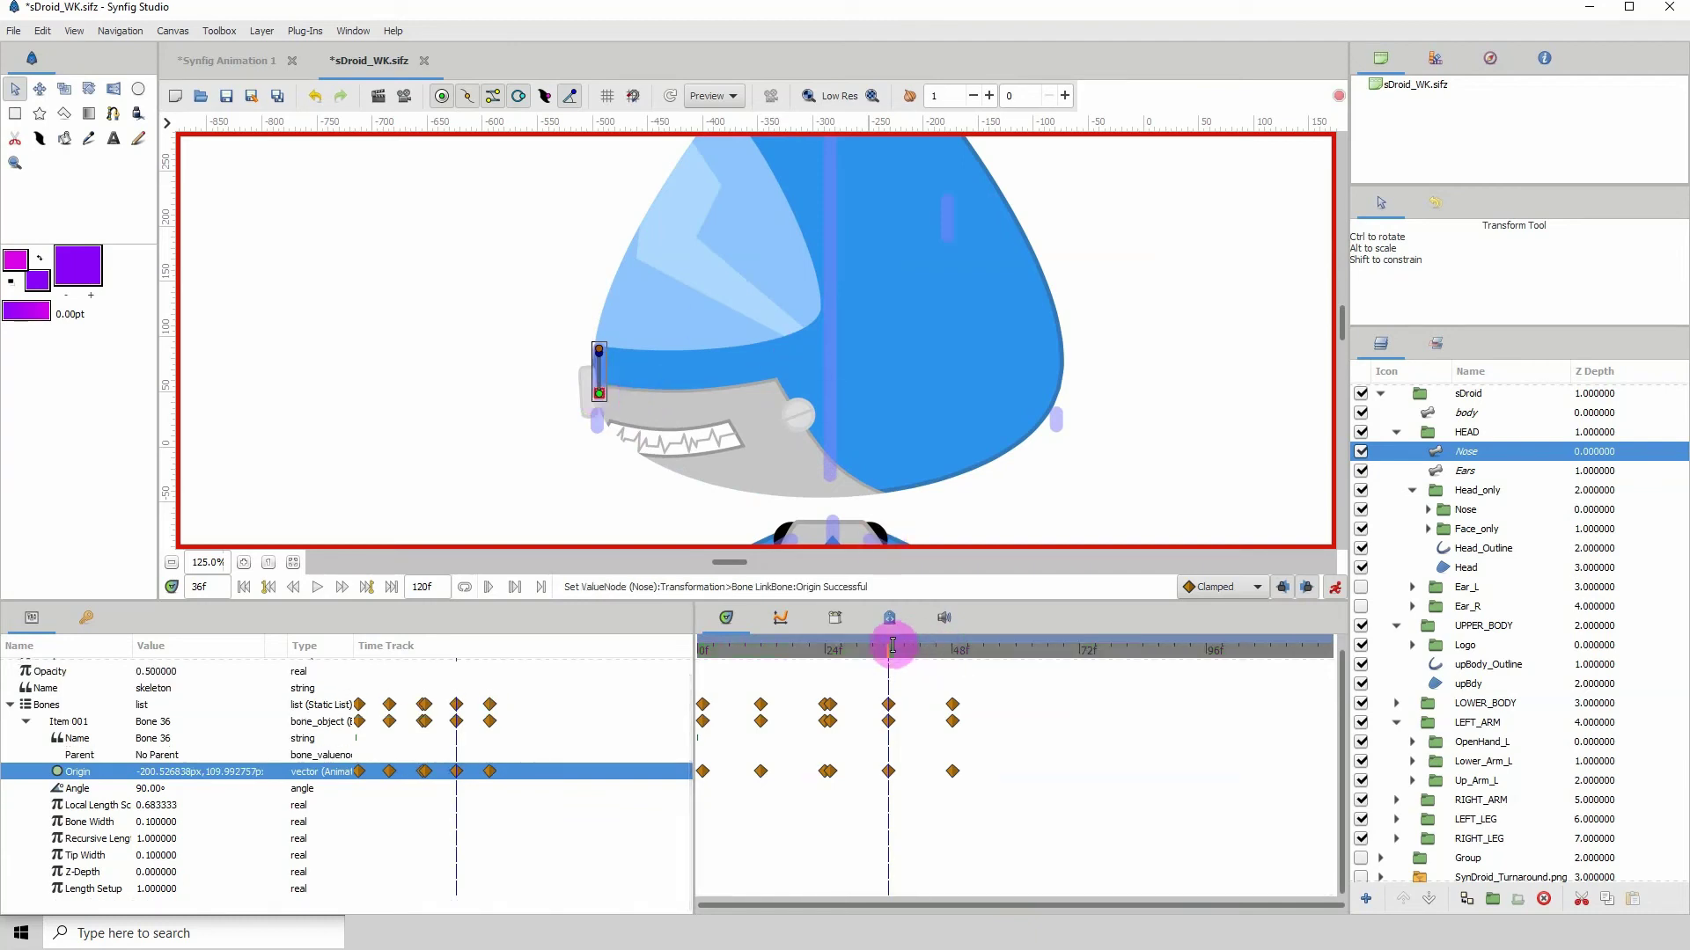
{"action": "mouse_move", "coordinate": [890, 650]}
{"action": "left_mouse_down"}
{"action": "mouse_move", "coordinate": [953, 651]}
{"action": "mouse_move", "coordinate": [888, 655]}
{"action": "left_mouse_up"}
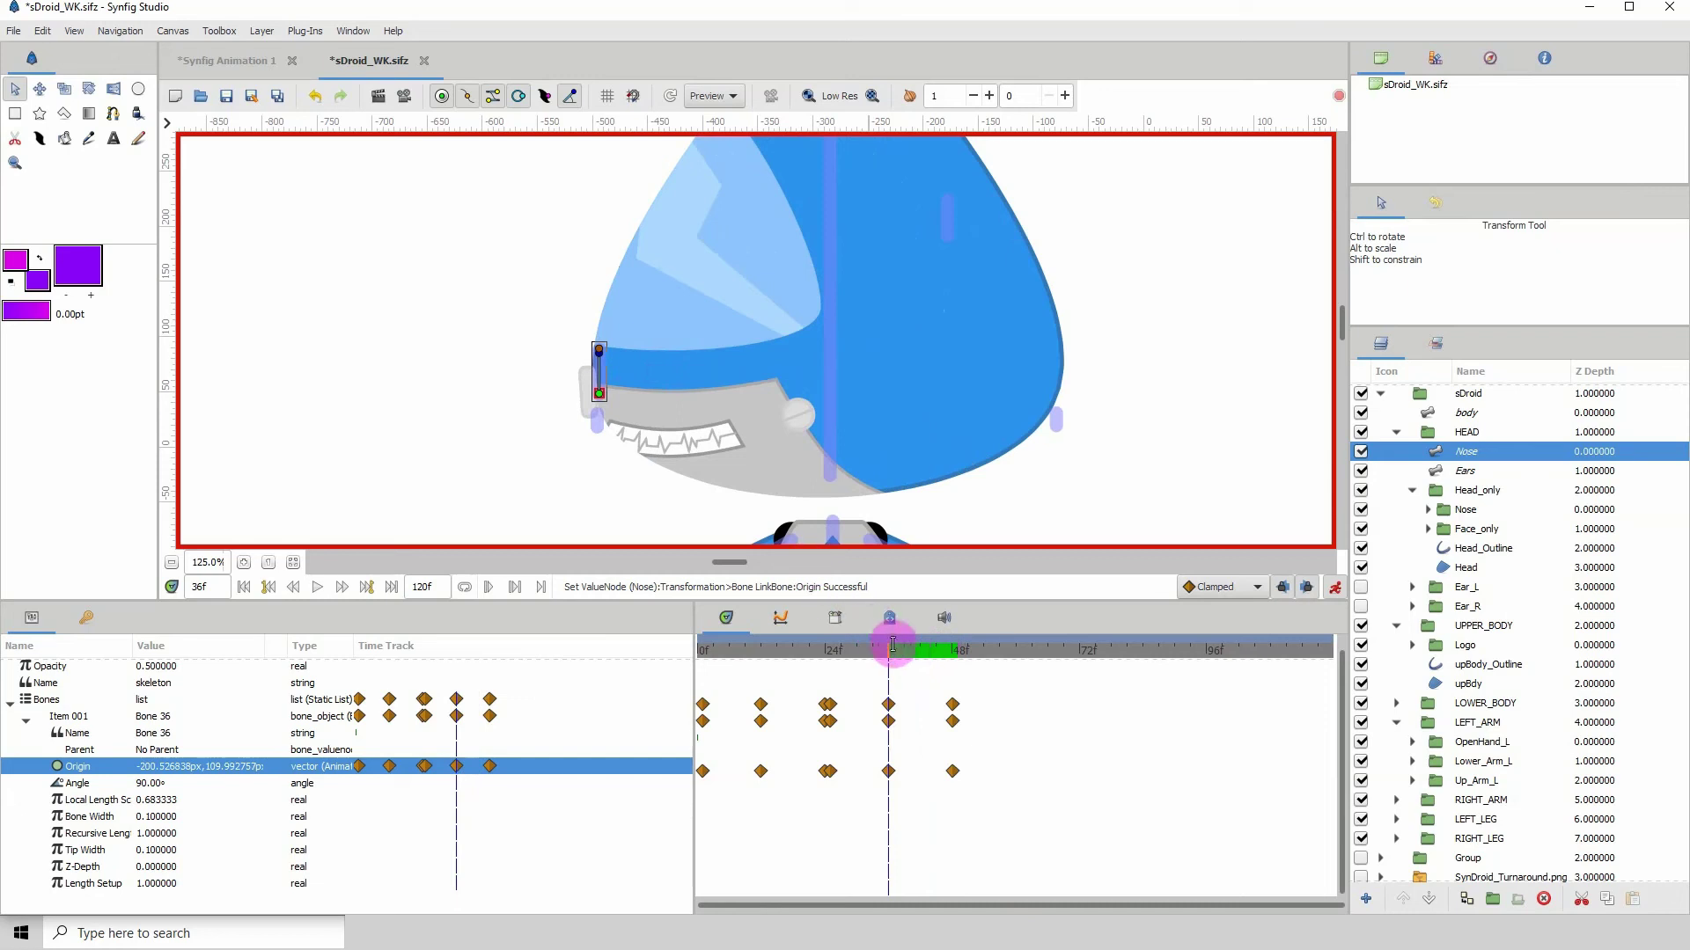
- Move the Nose bone toward the face's centre on frame 42, and set its origin X to about 15.7 px on frame 48
{"action": "left_click_drag", "start_coordinate": [887, 650], "coordinate": [919, 649]}
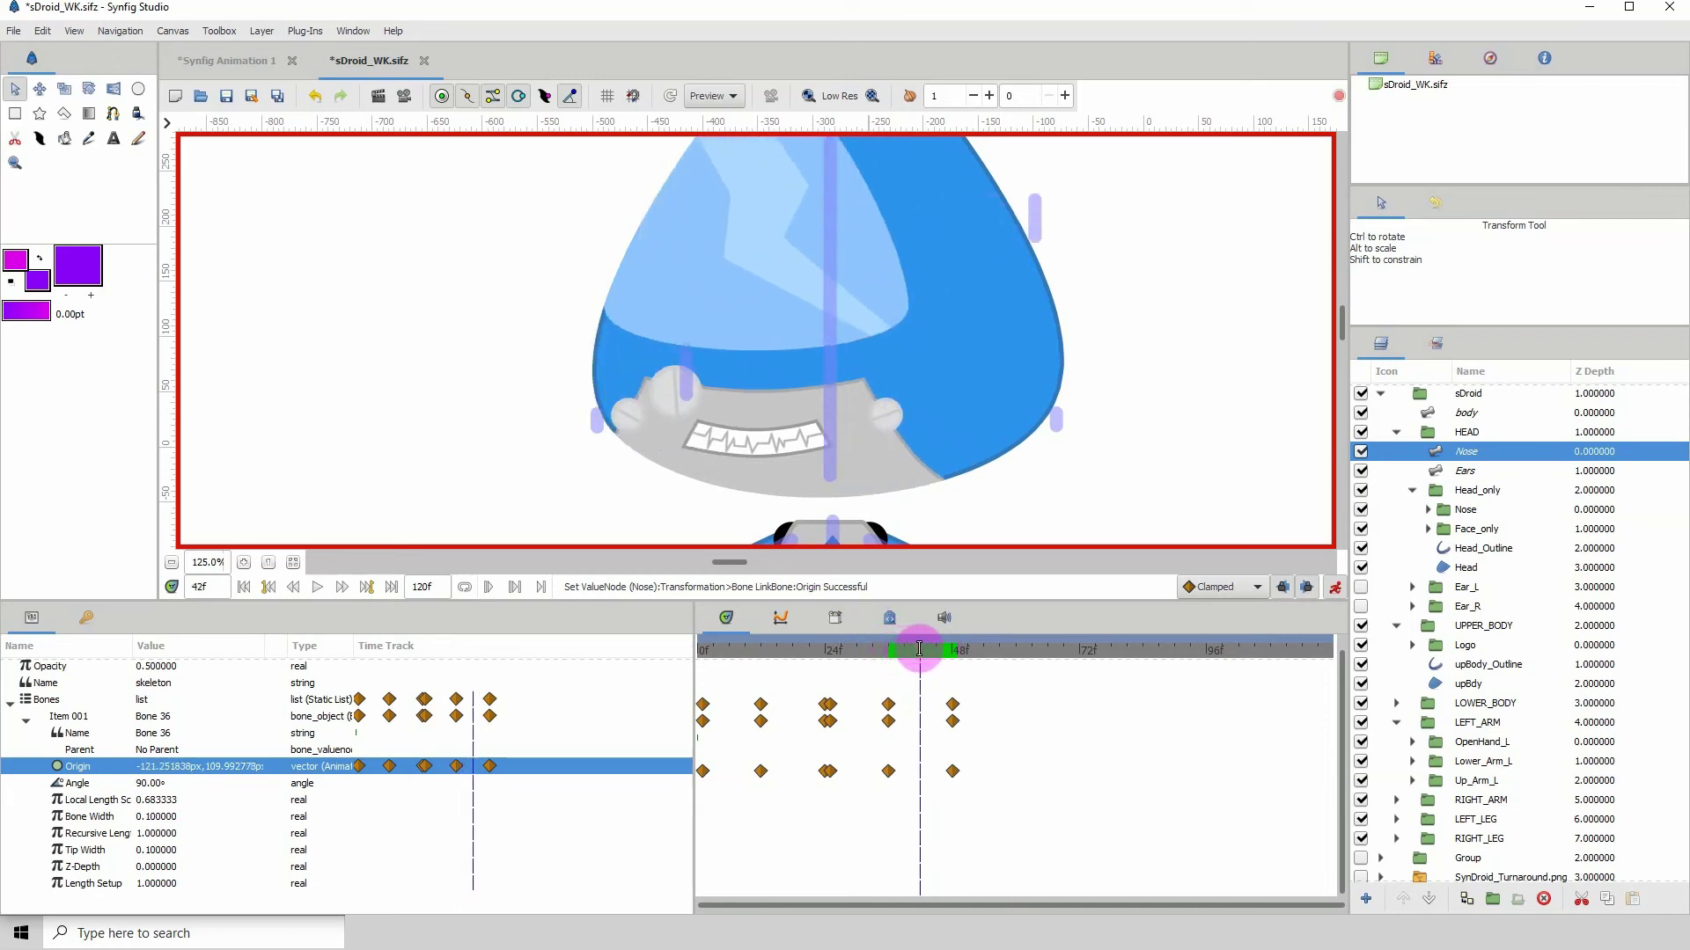
{"action": "left_click", "coordinate": [686, 388]}
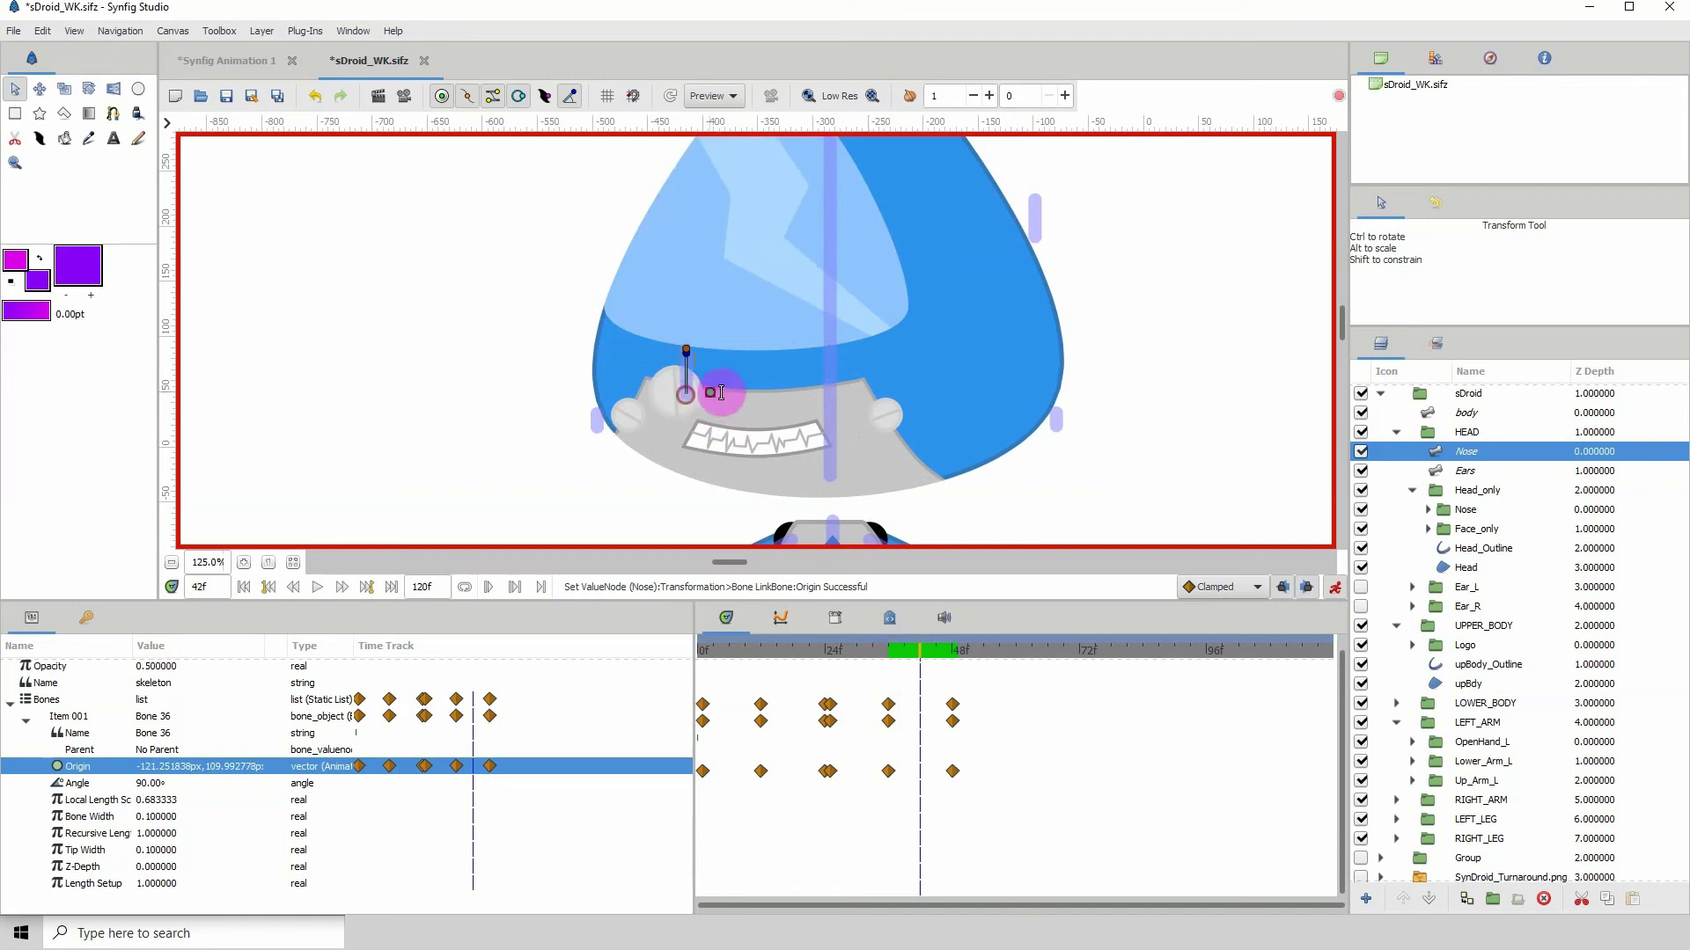
{"action": "left_click_drag", "start_coordinate": [763, 395], "coordinate": [755, 395]}
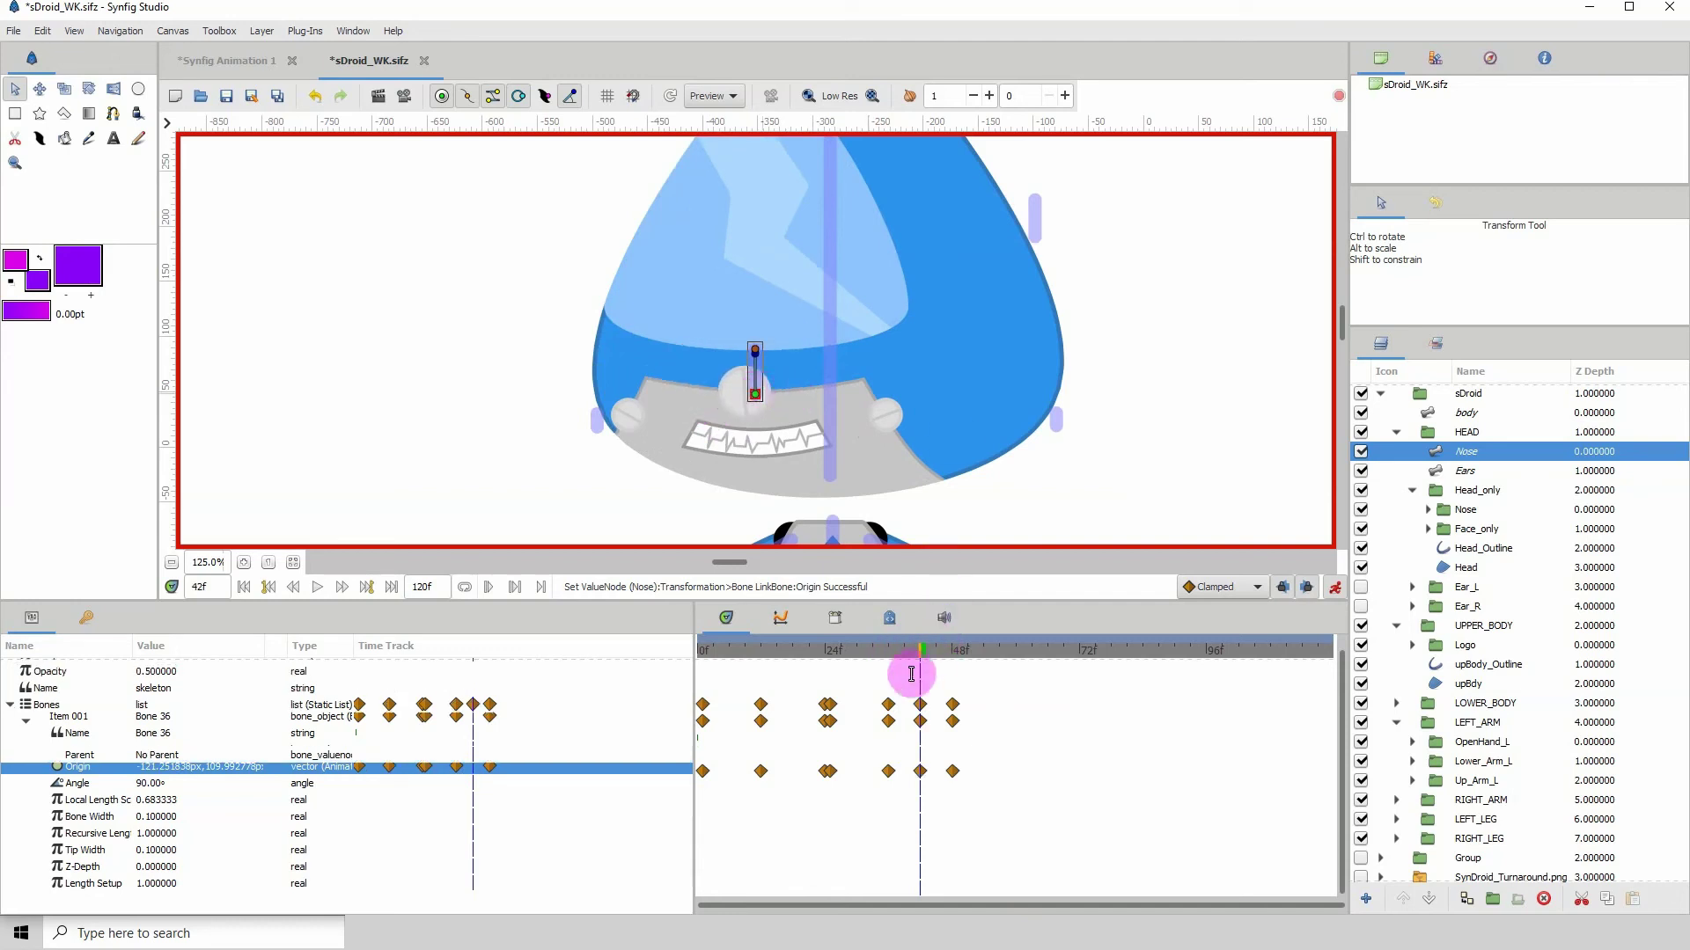
{"action": "left_click_drag", "start_coordinate": [912, 649], "coordinate": [952, 655]}
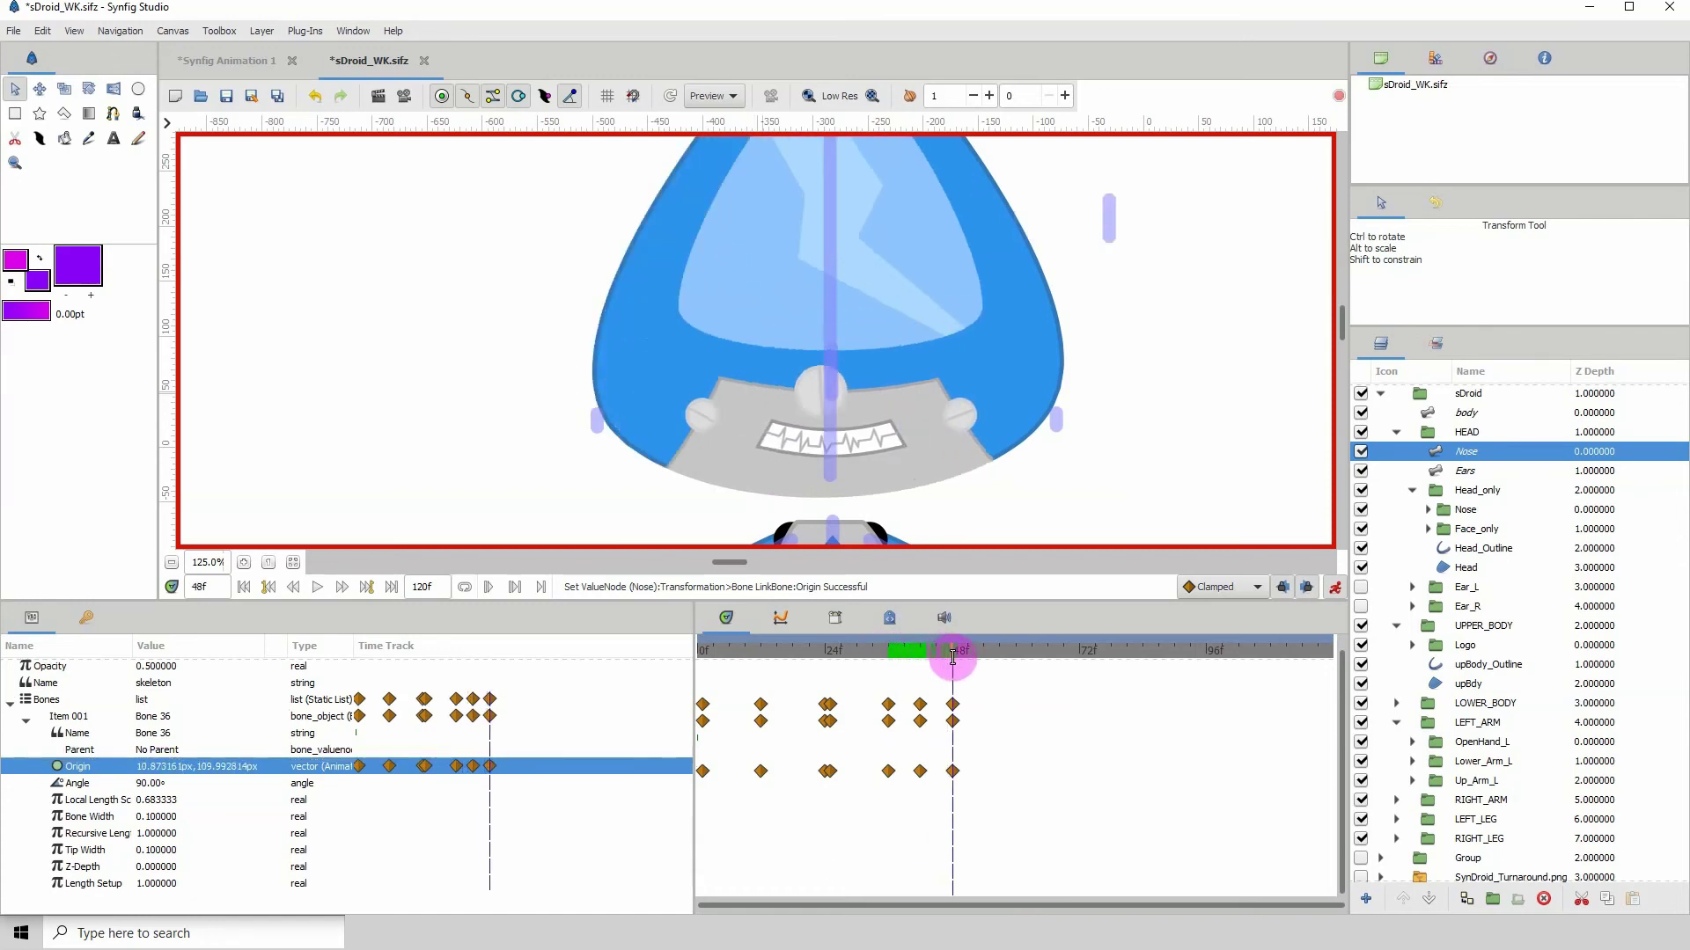
{"action": "left_click", "coordinate": [832, 395]}
{"action": "left_click", "coordinate": [921, 430]}
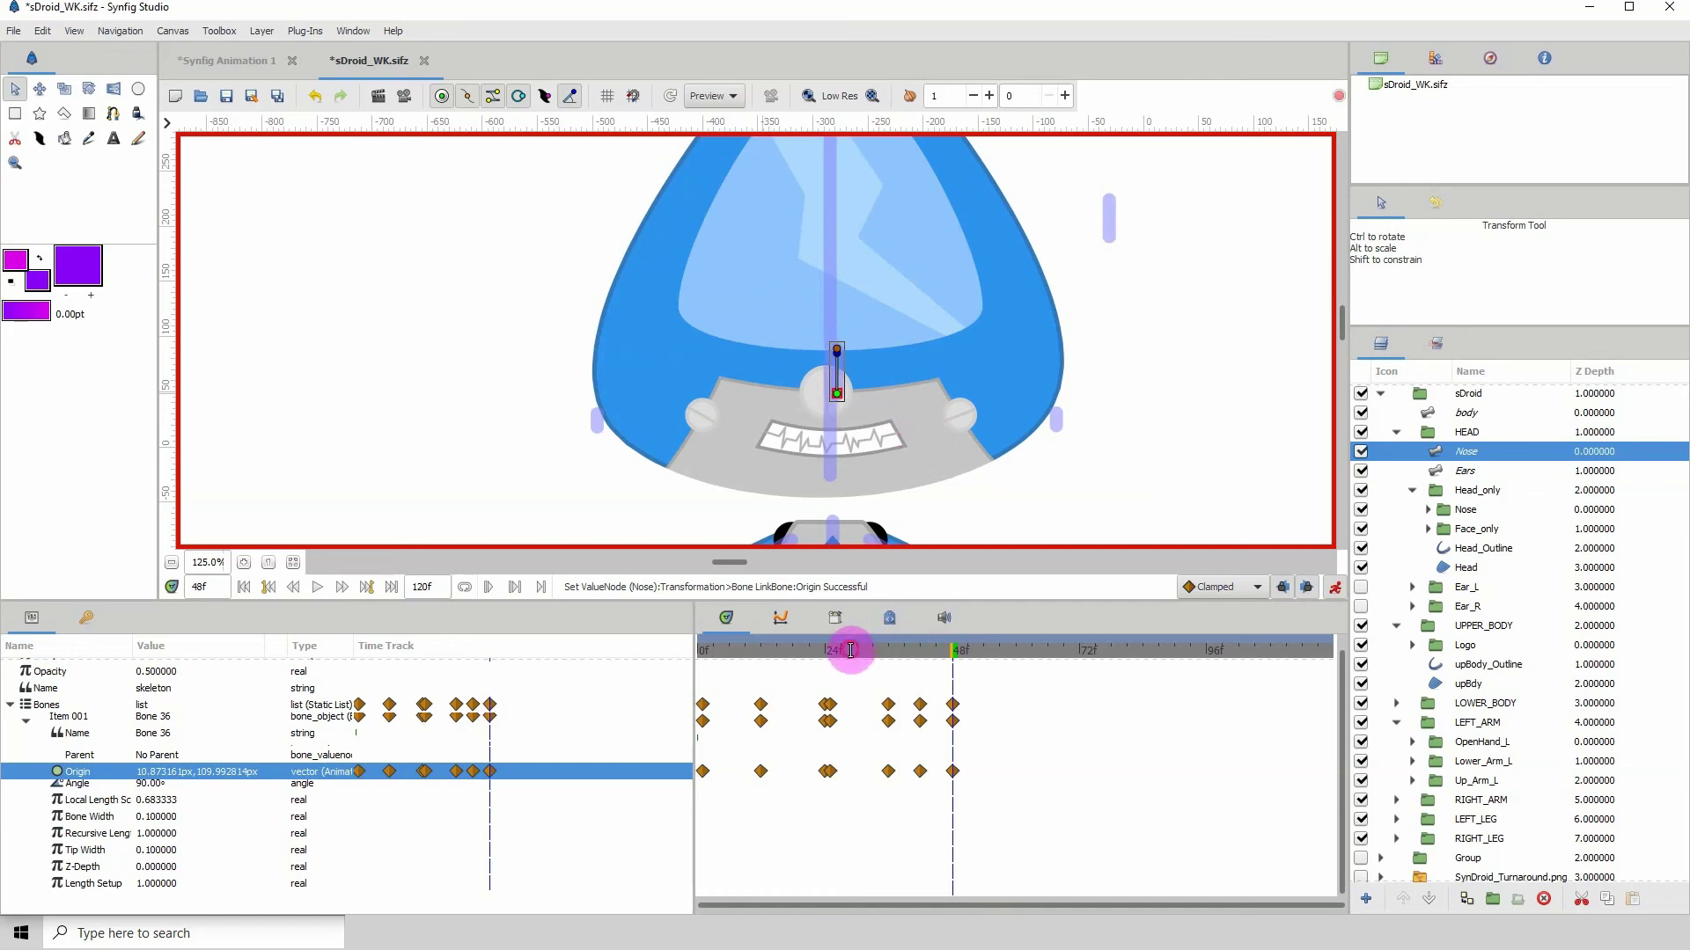
- Play the head turn repeatedly from frame 0 to about frame 49 to review the nose's motion
{"action": "left_click_drag", "start_coordinate": [848, 649], "coordinate": [651, 653]}
{"action": "left_click", "coordinate": [766, 96]}
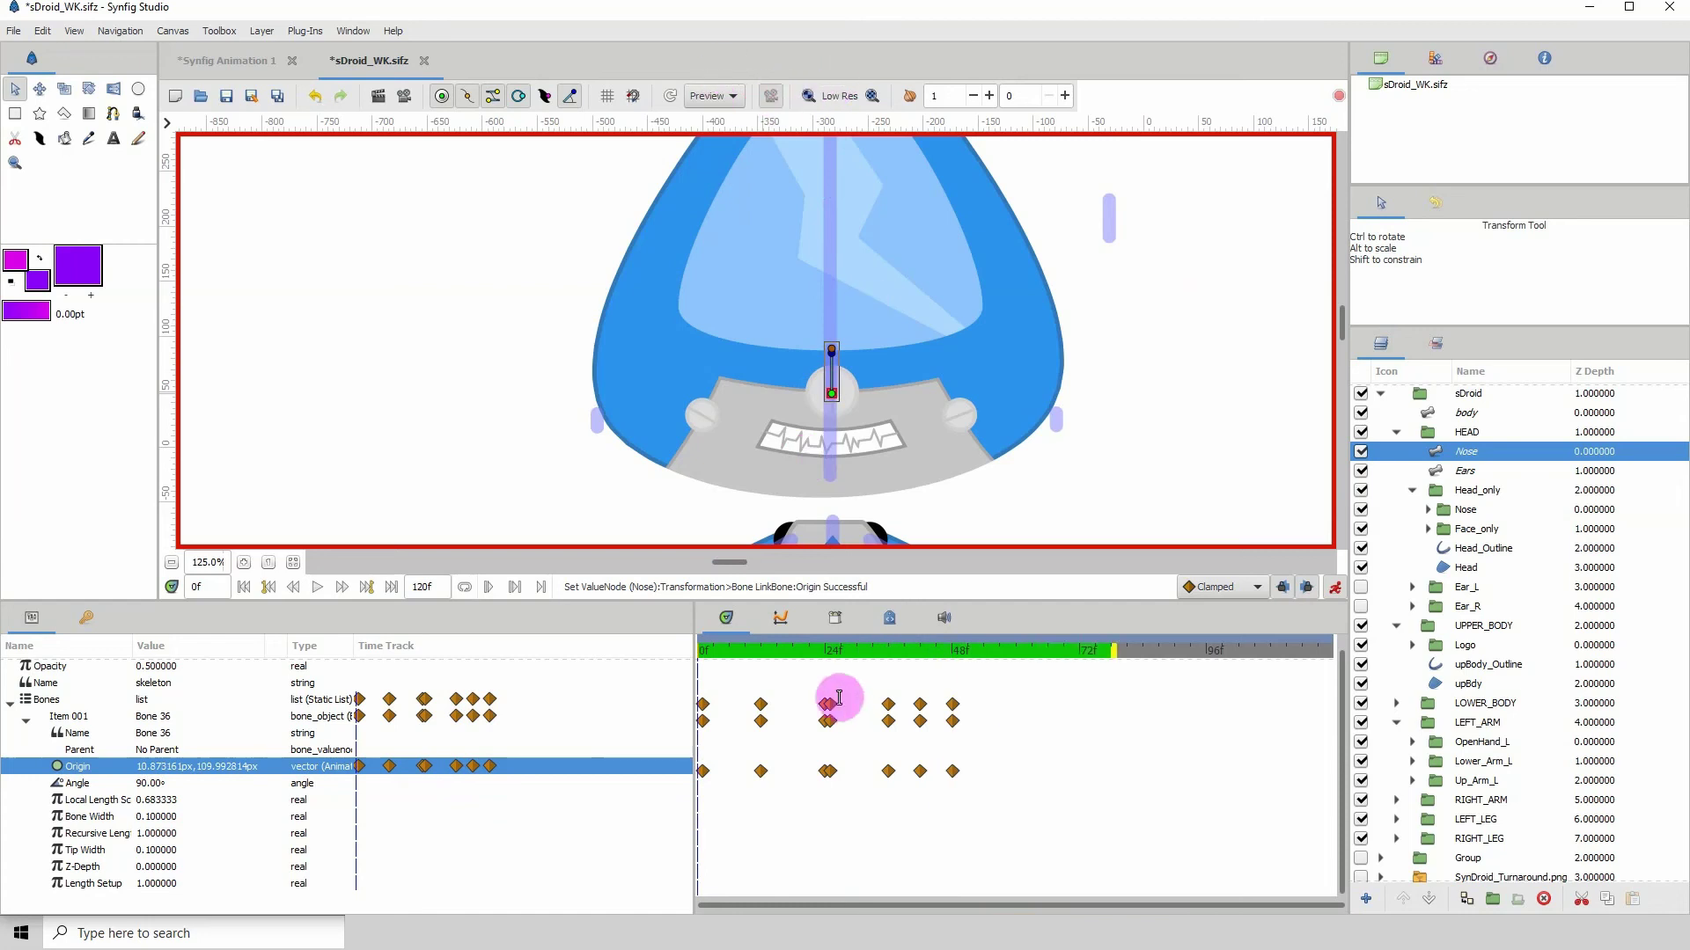
{"action": "left_click_drag", "start_coordinate": [743, 648], "coordinate": [646, 649]}
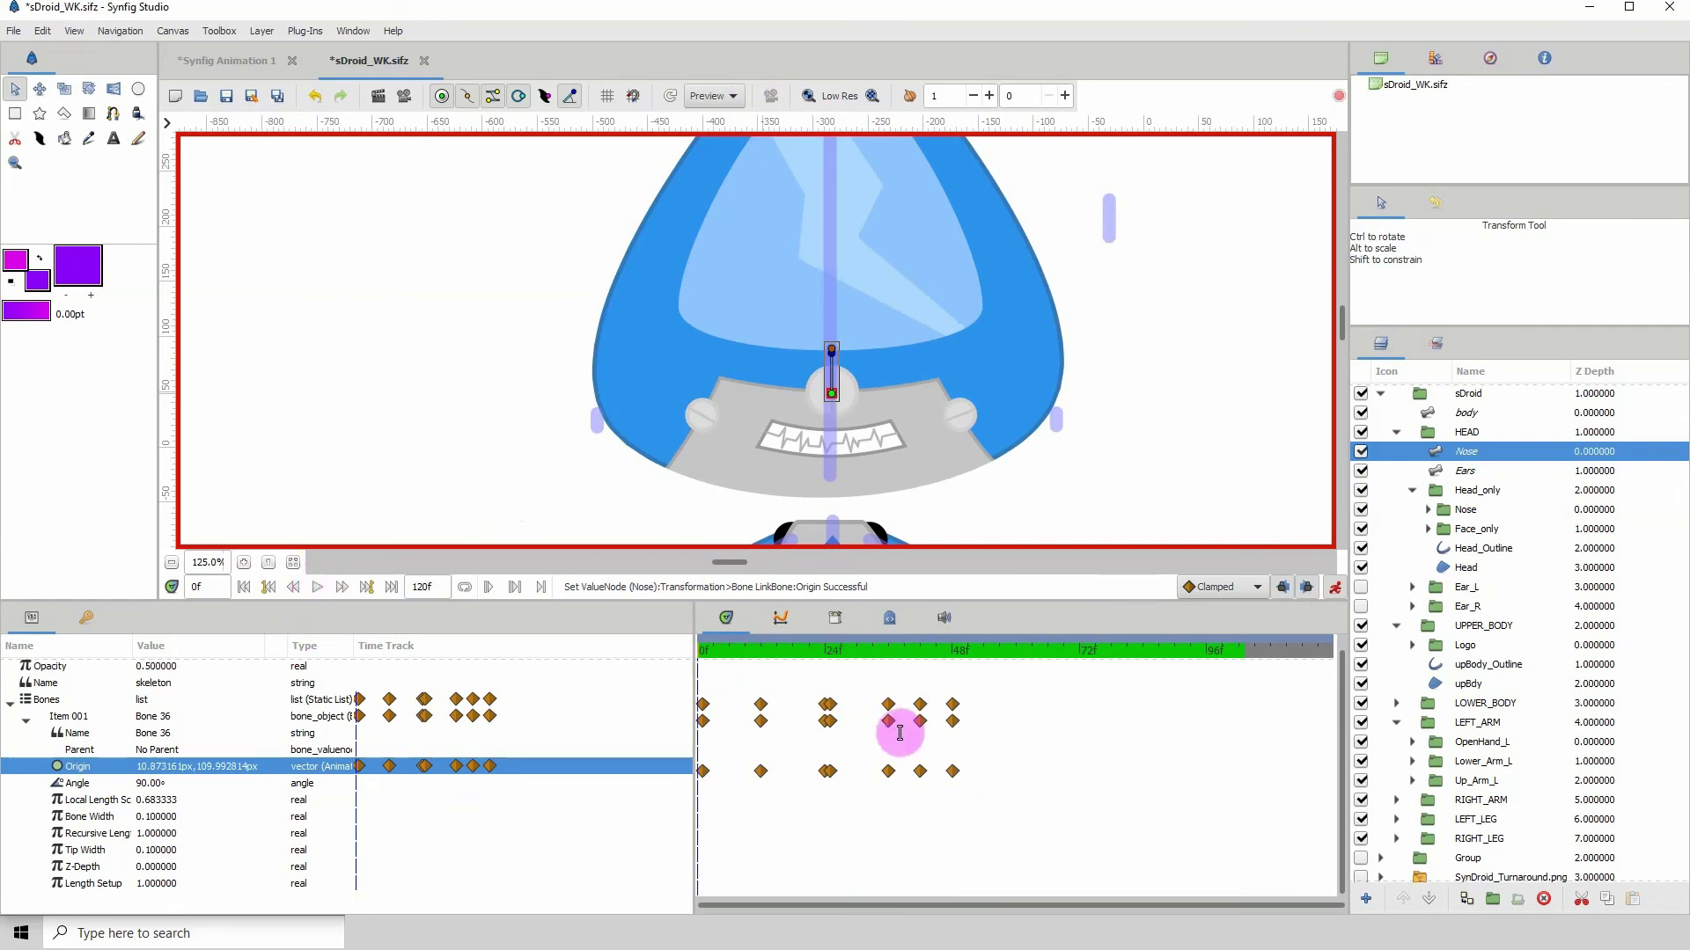
{"action": "key", "text": "space"}
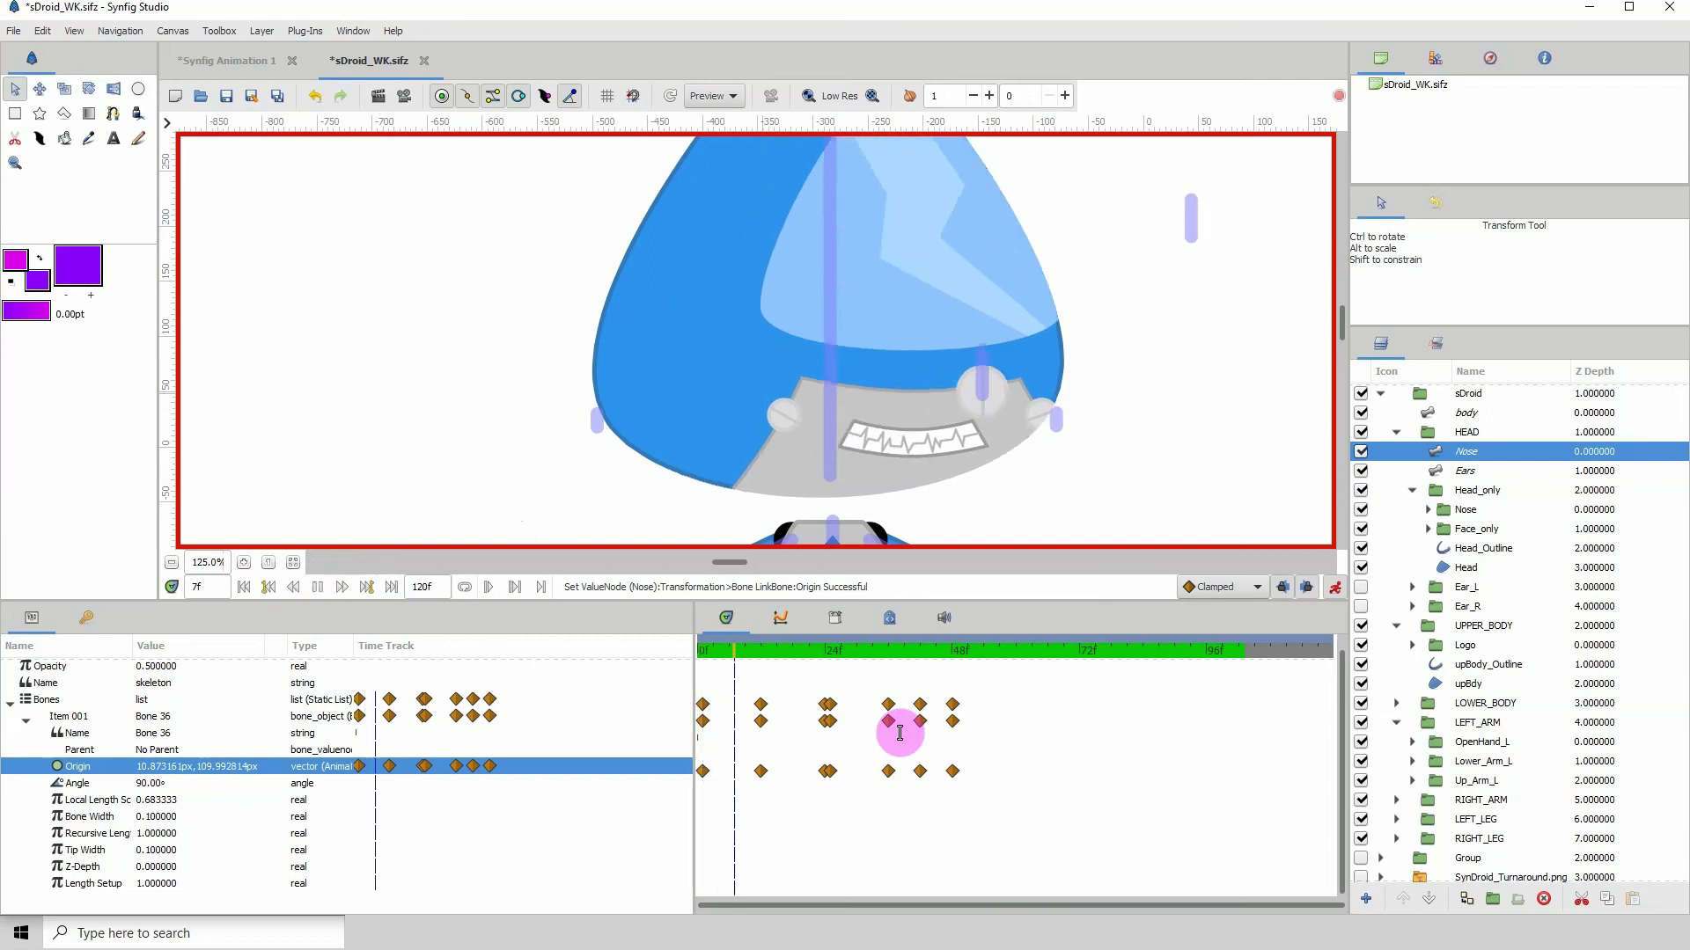
{"action": "key", "text": "space"}
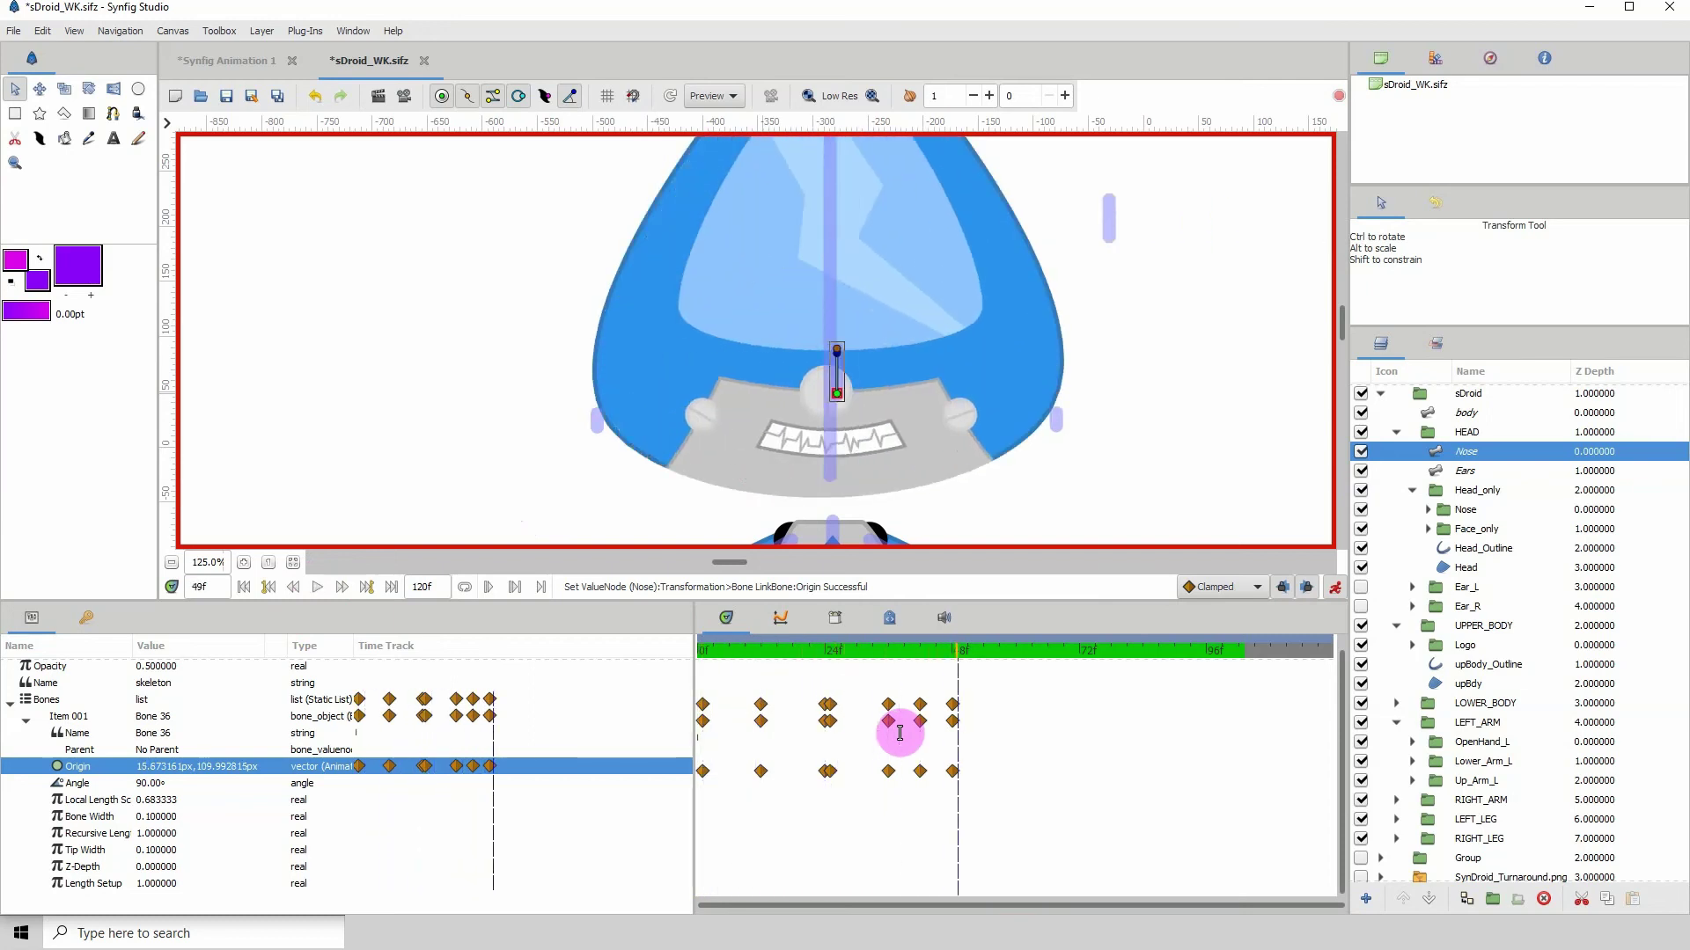
{"action": "key", "text": "Home"}
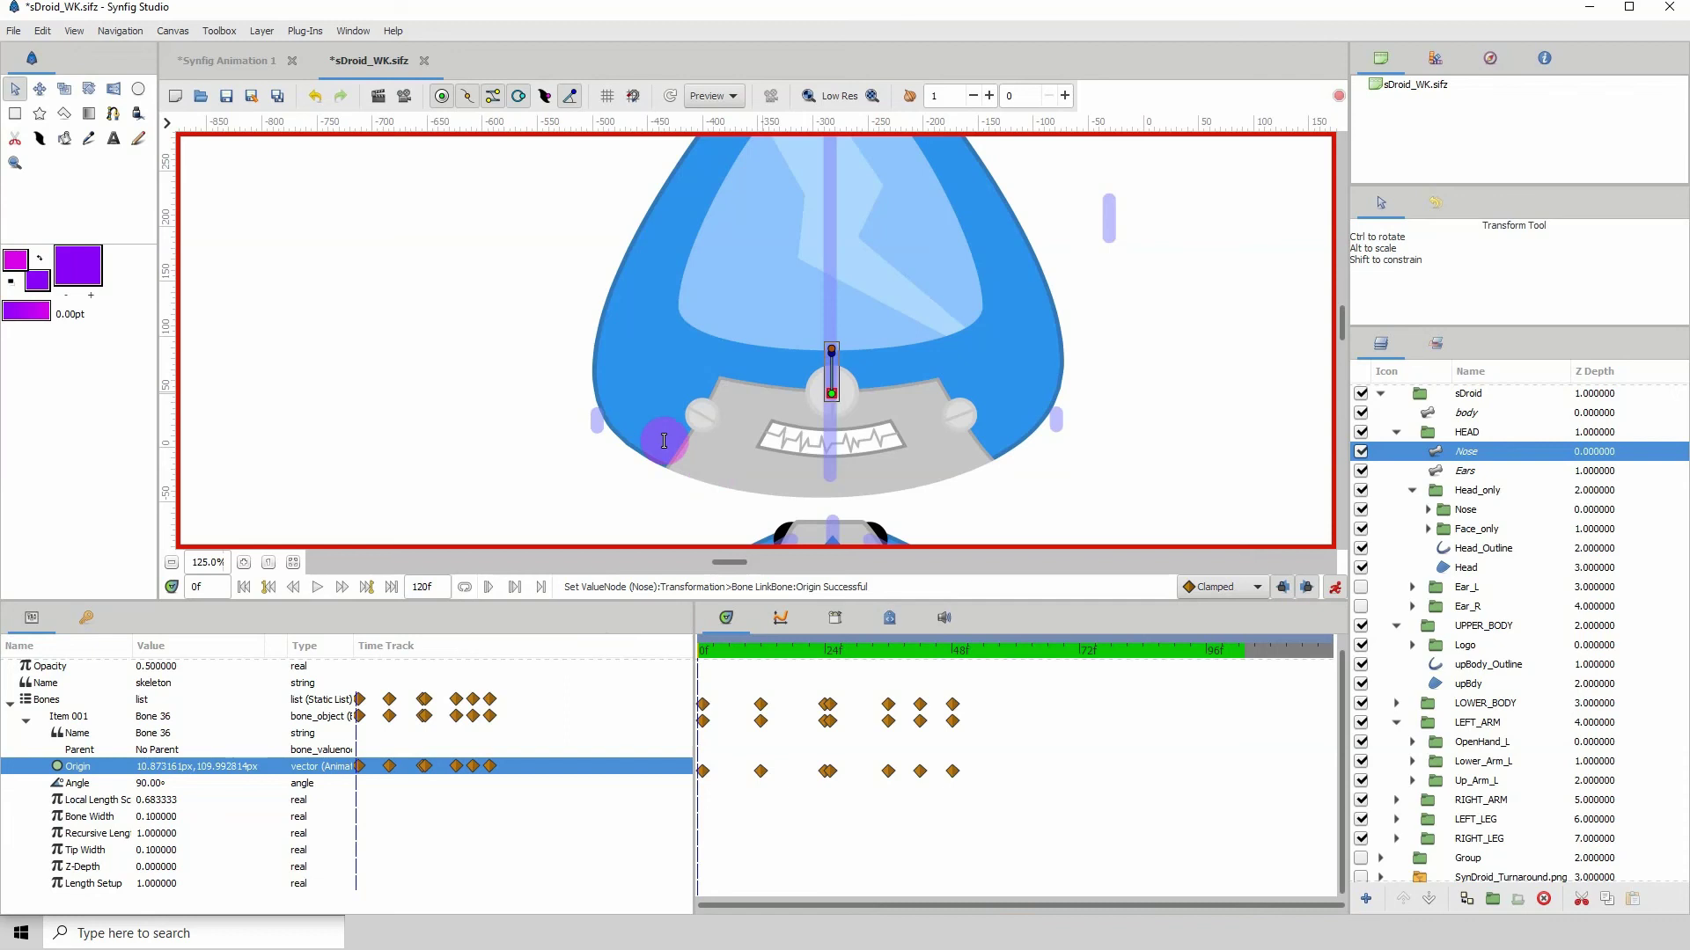
{"action": "key", "text": "space"}
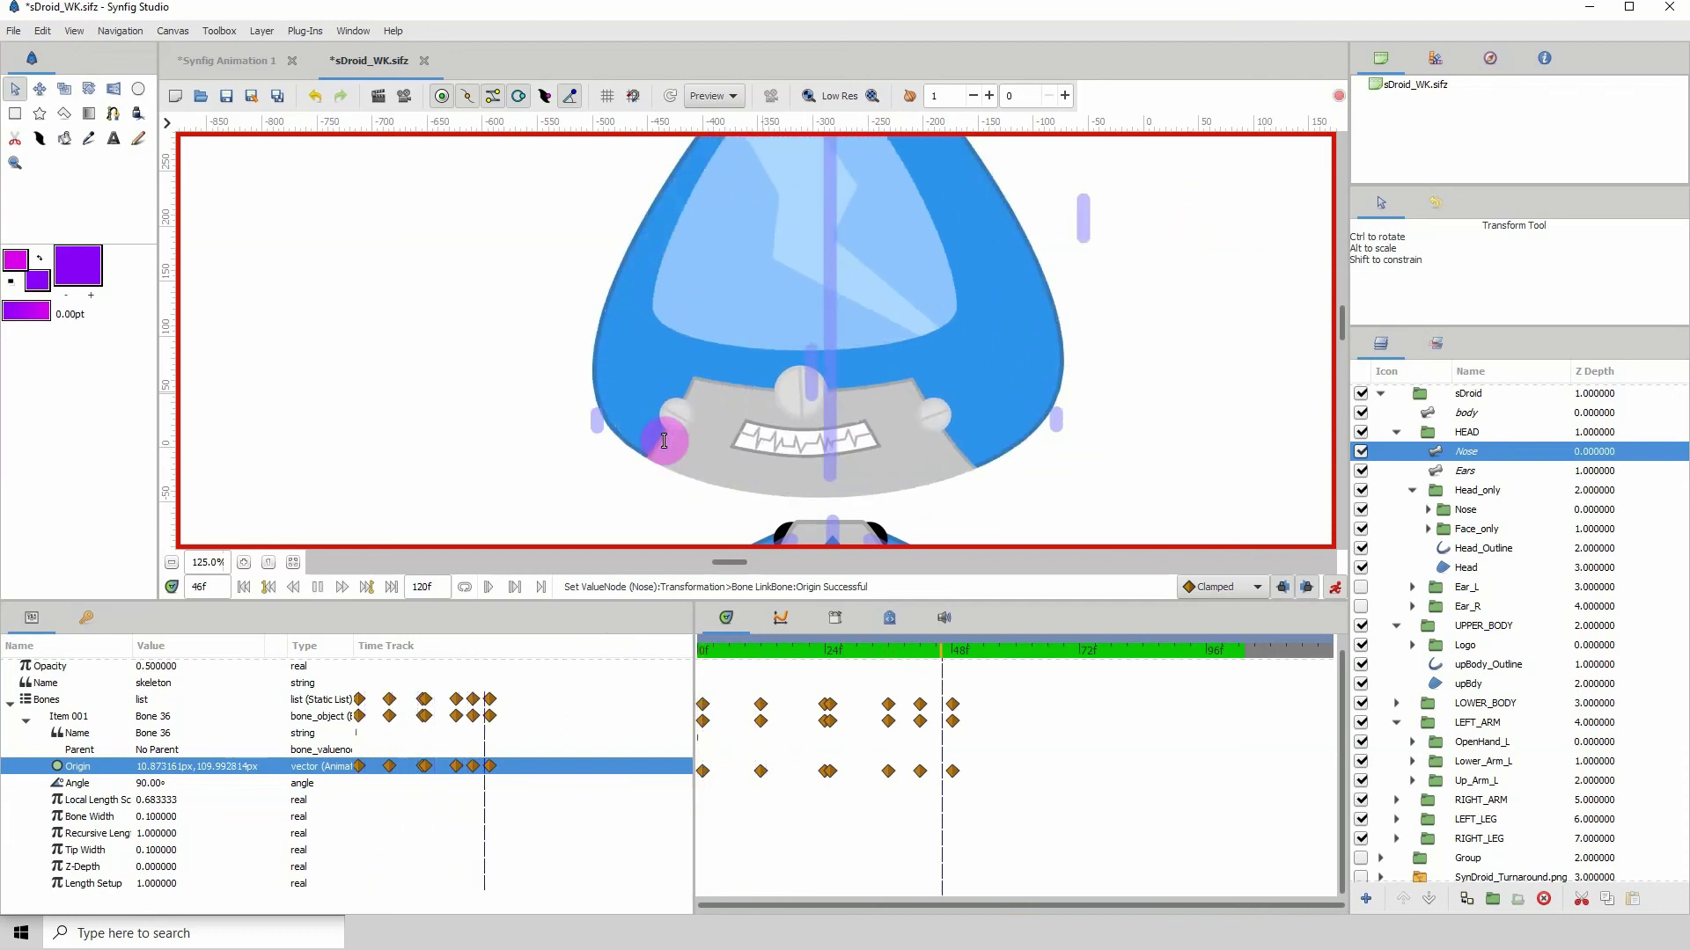
{"action": "key", "text": "space"}
{"action": "left_click", "coordinate": [699, 651]}
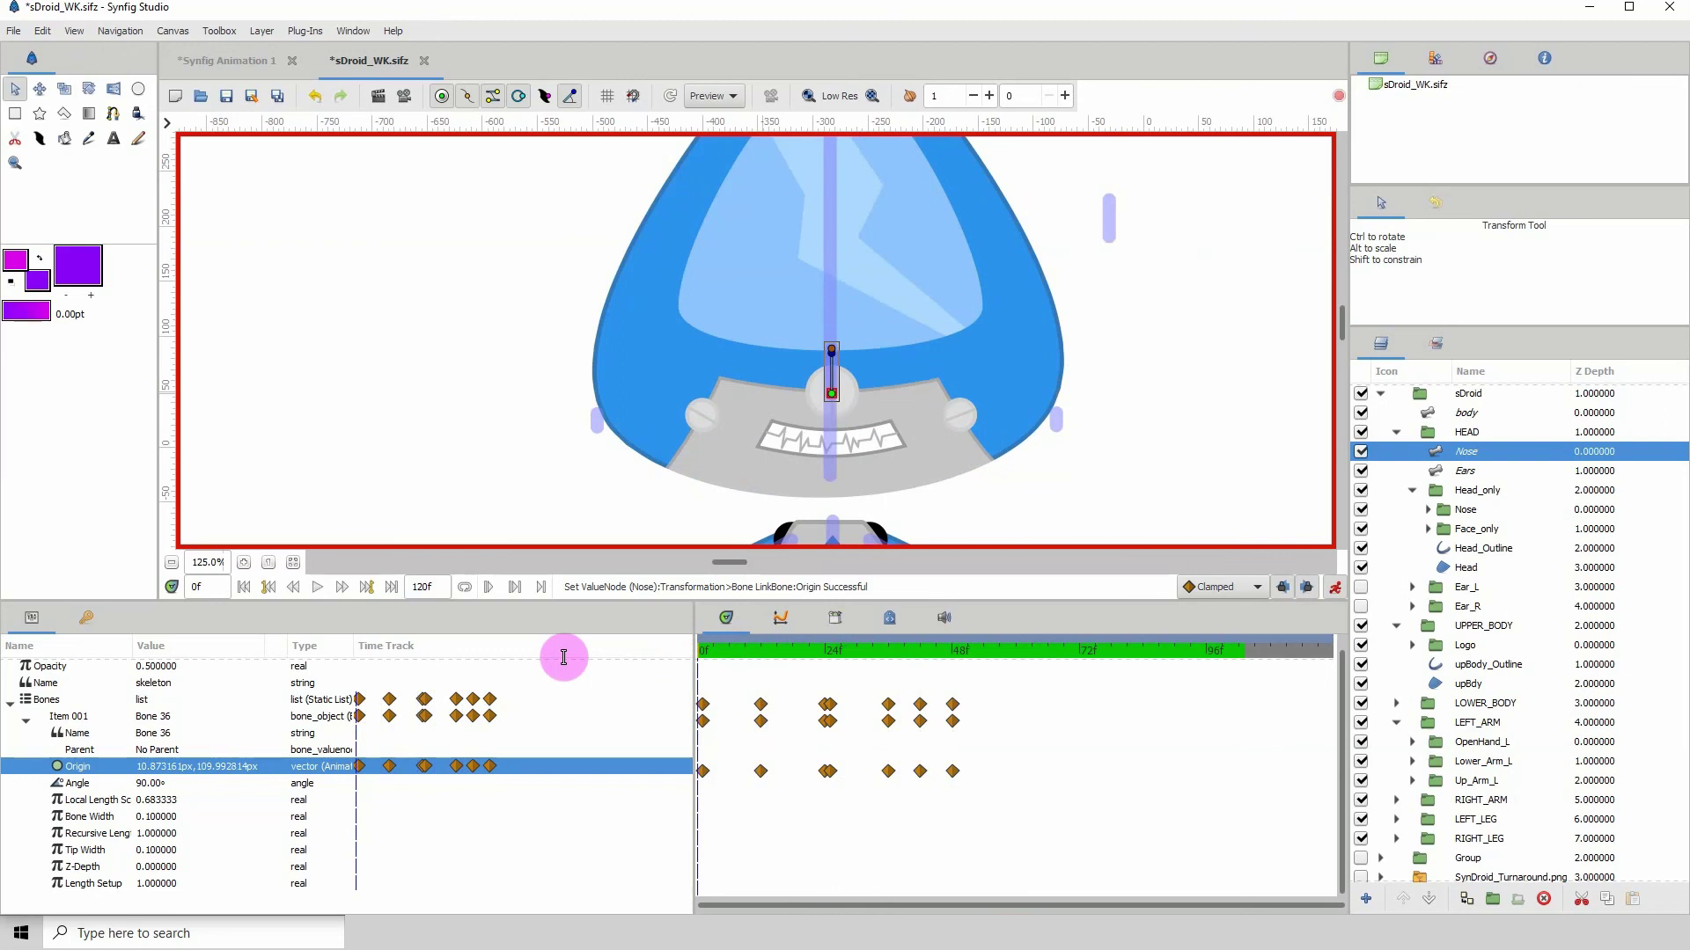
{"action": "key", "text": "space"}
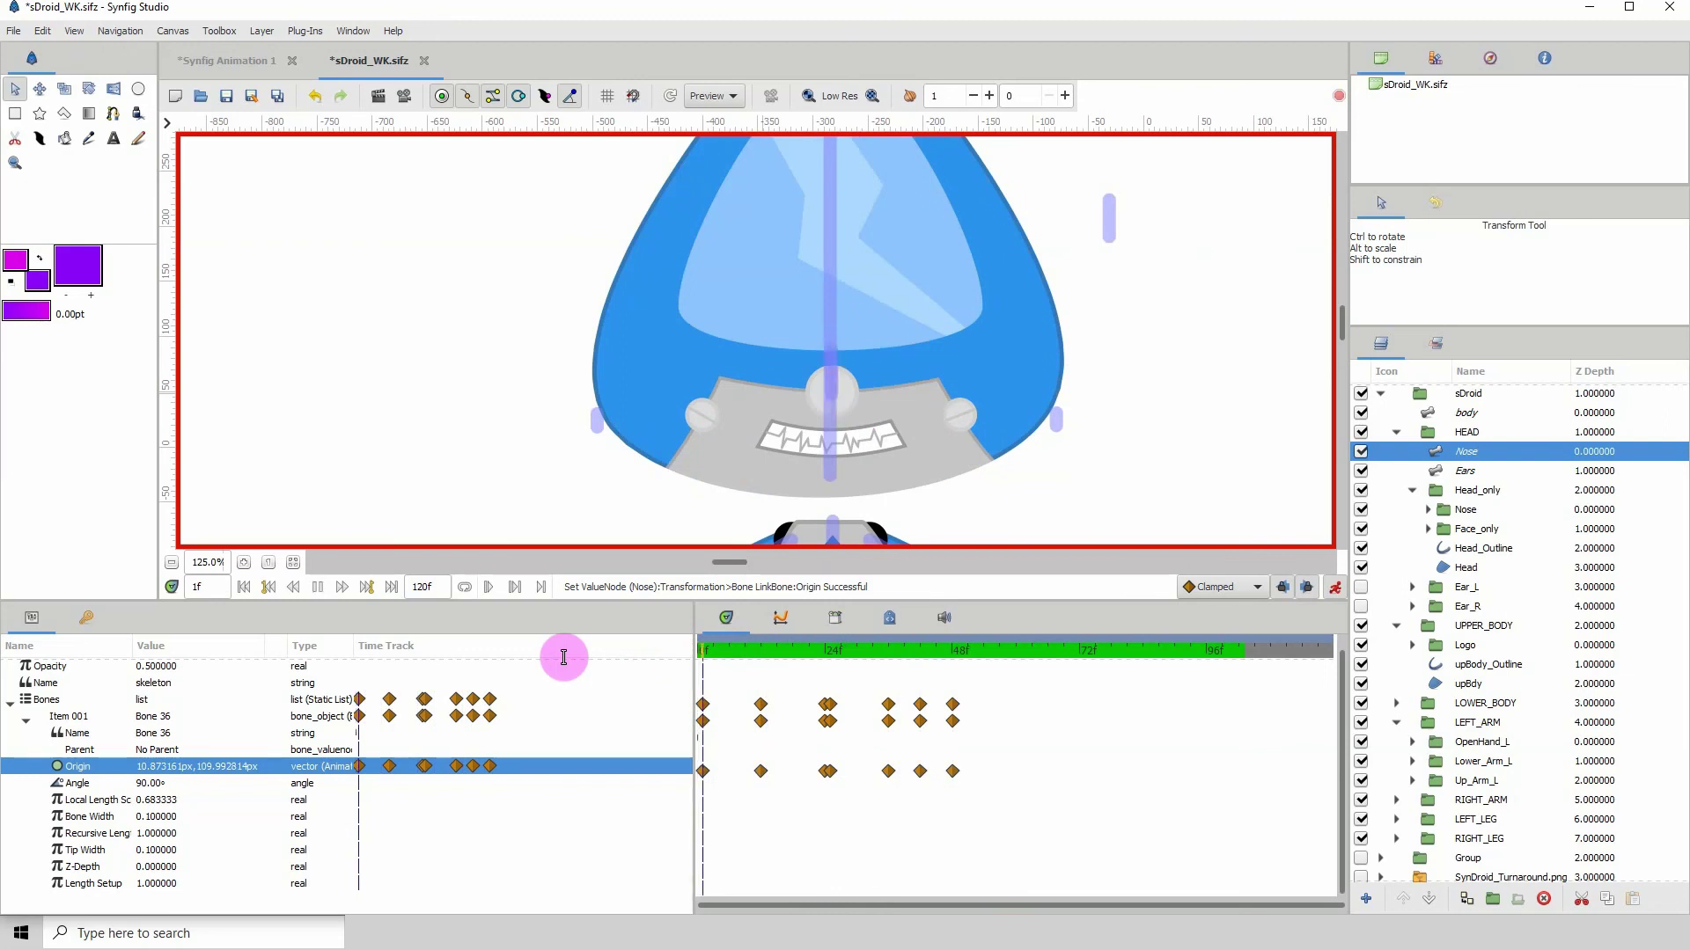
{"action": "key", "text": "space"}
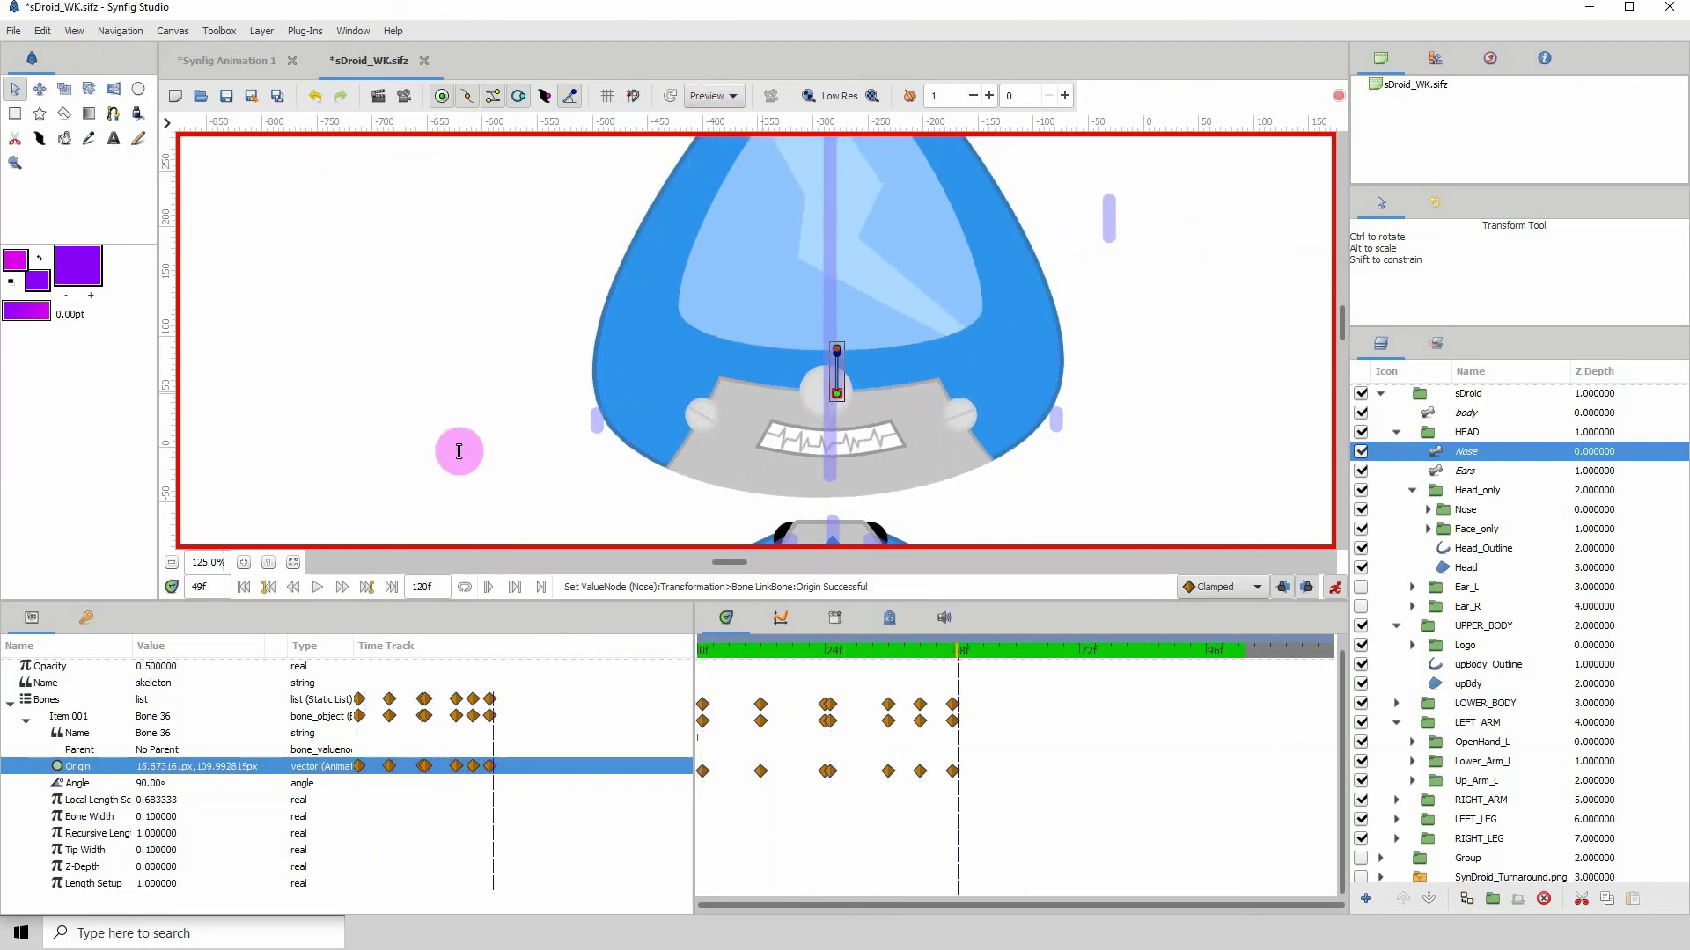
- Save the sDroid_WK.sifz animation file
{"action": "left_click", "coordinate": [173, 563]}
{"action": "left_click", "coordinate": [174, 564]}
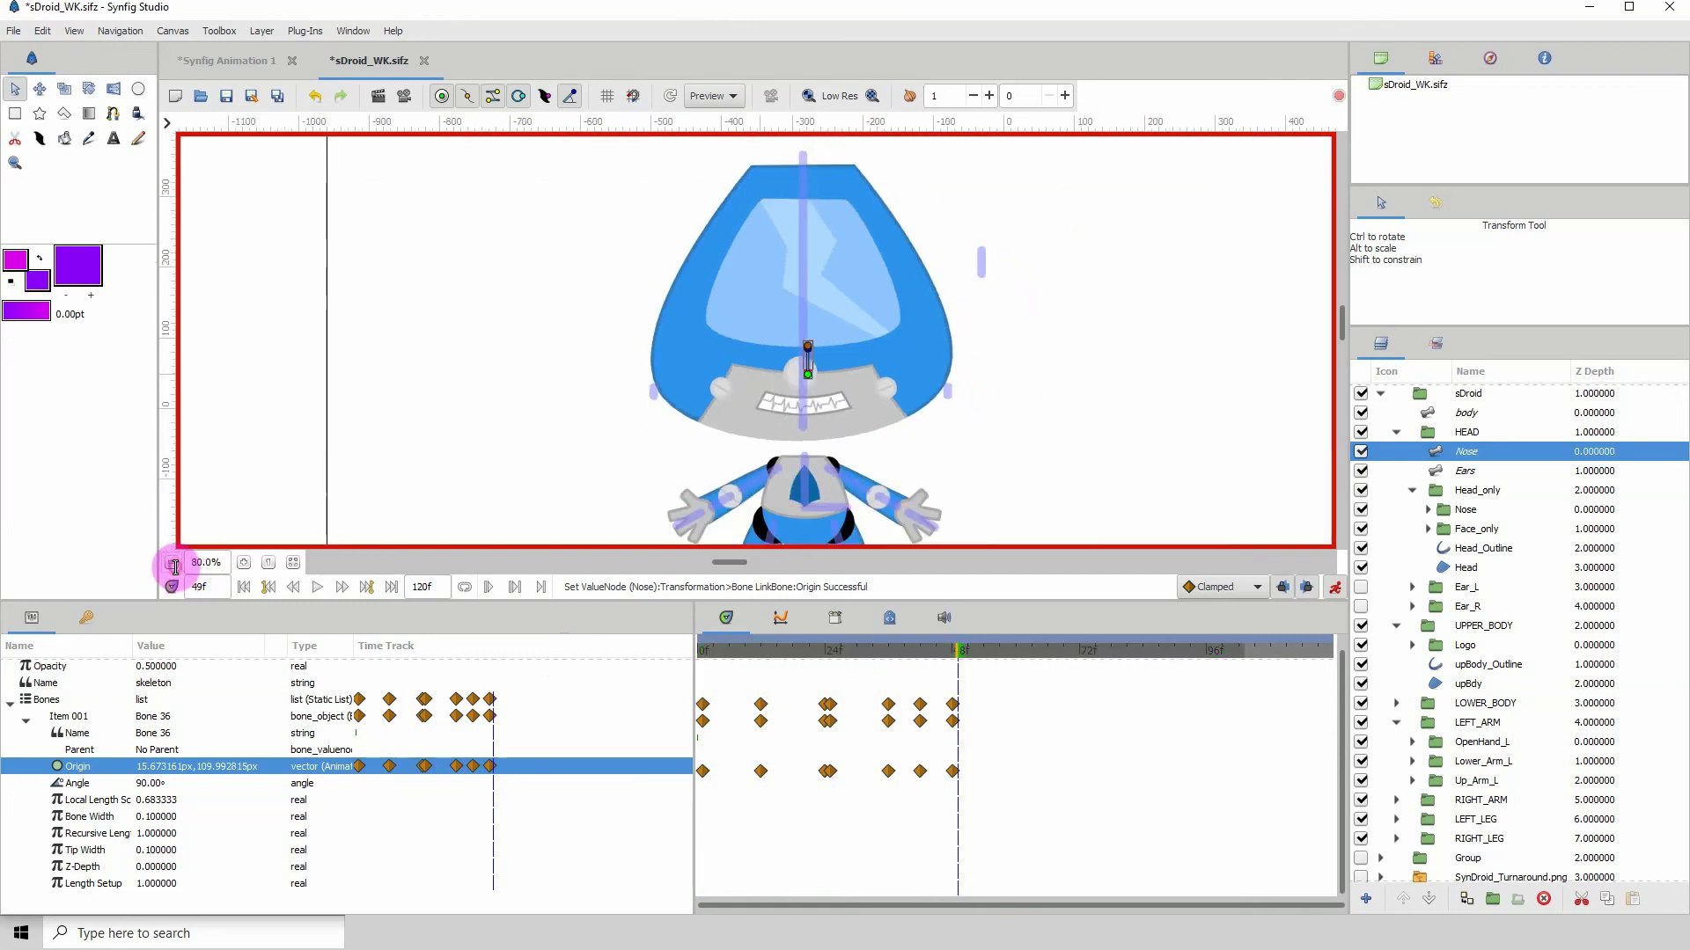
{"action": "left_click", "coordinate": [227, 97]}
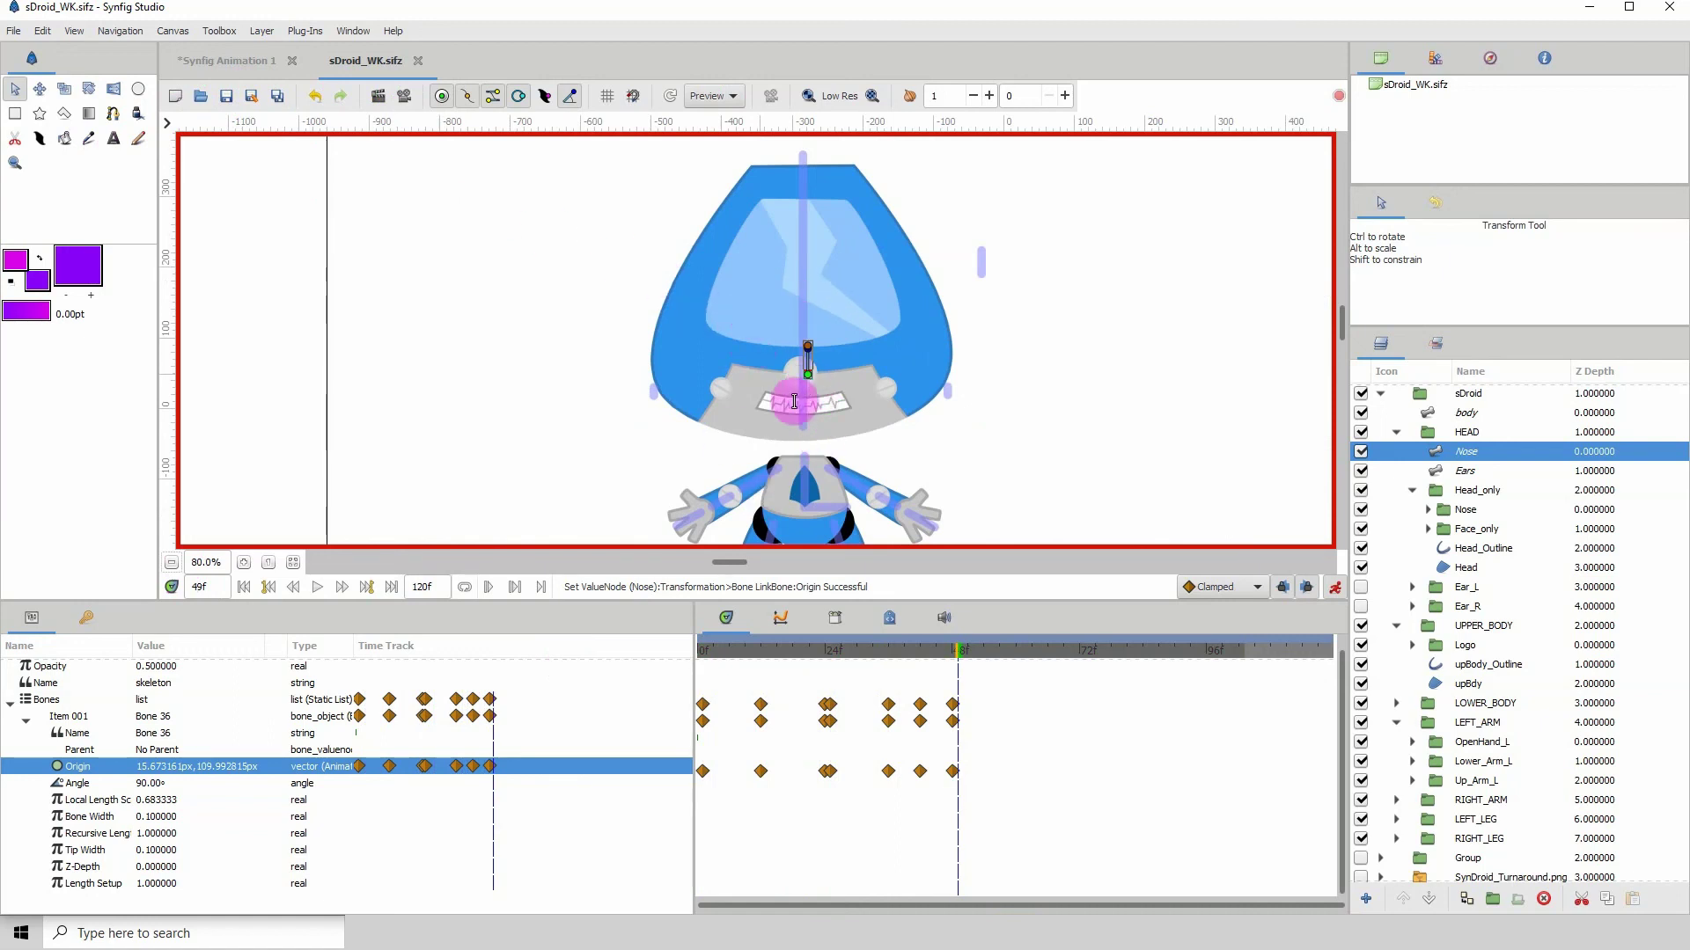
{"action": "left_click", "coordinate": [244, 561]}
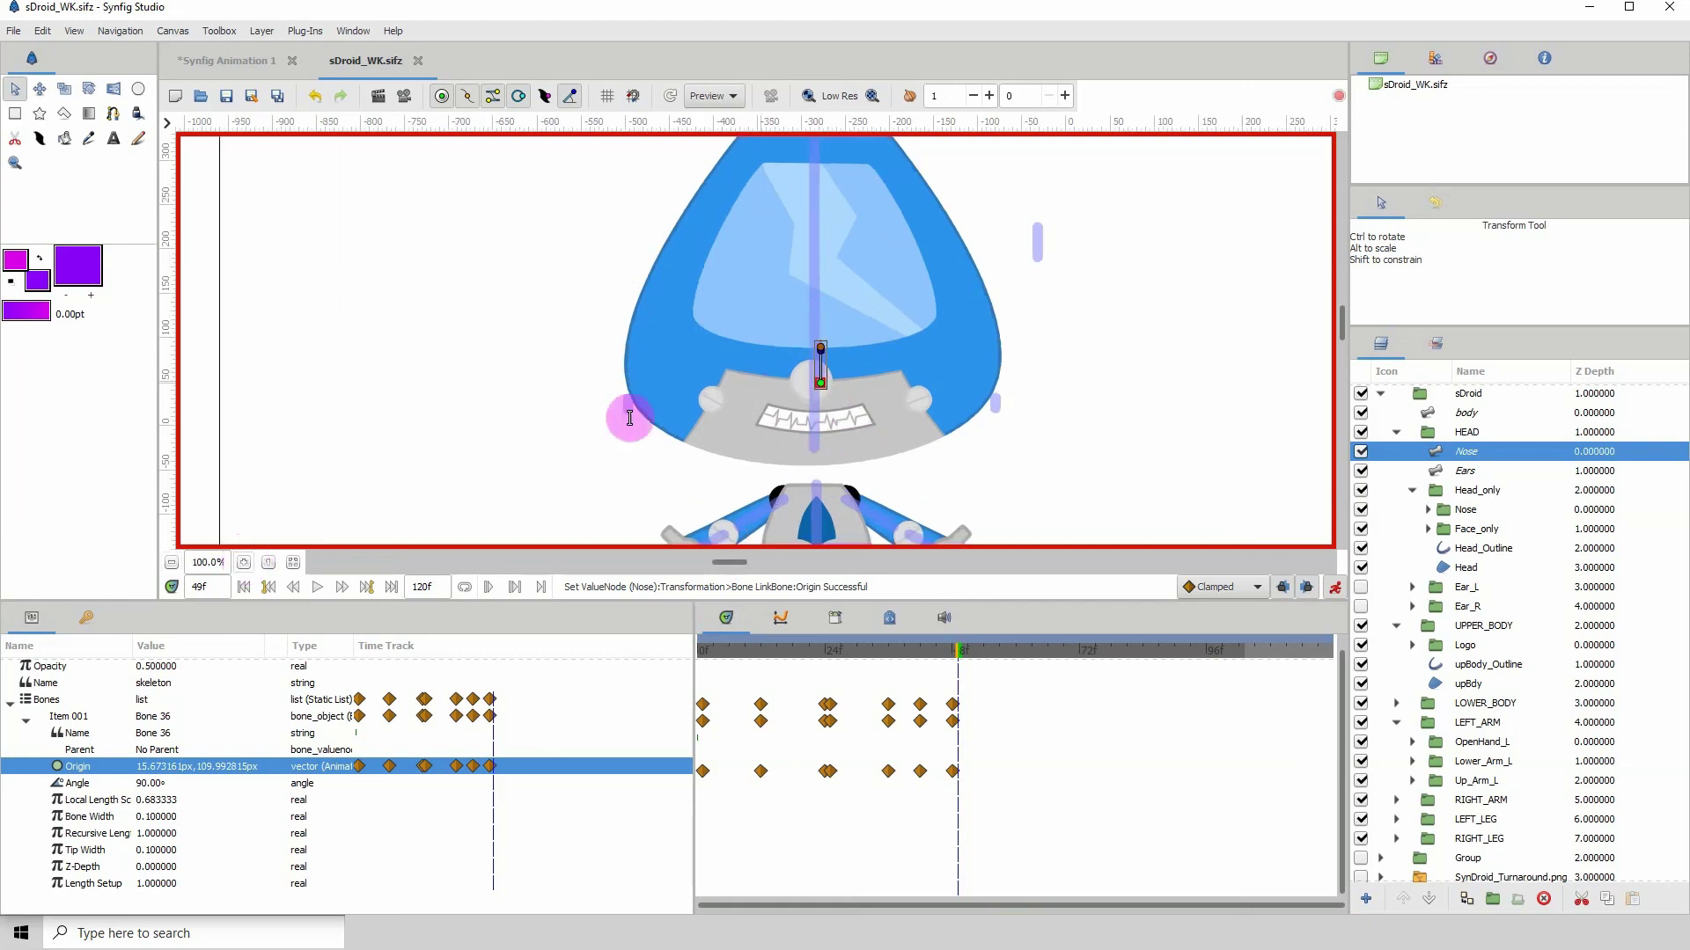